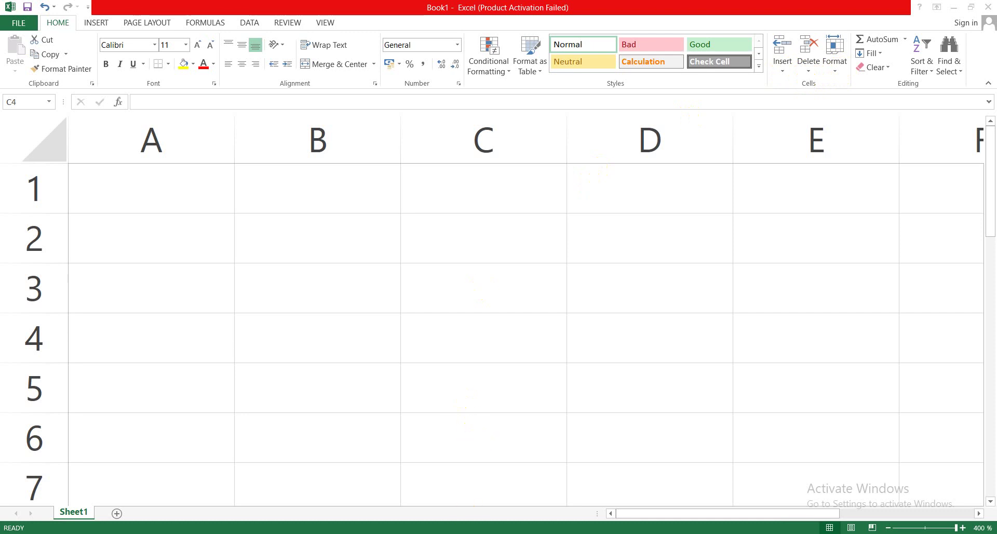
# Switch to the other open workbook containing the Profit And Loss Distribute table
pyautogui.moveTo(496, 532)
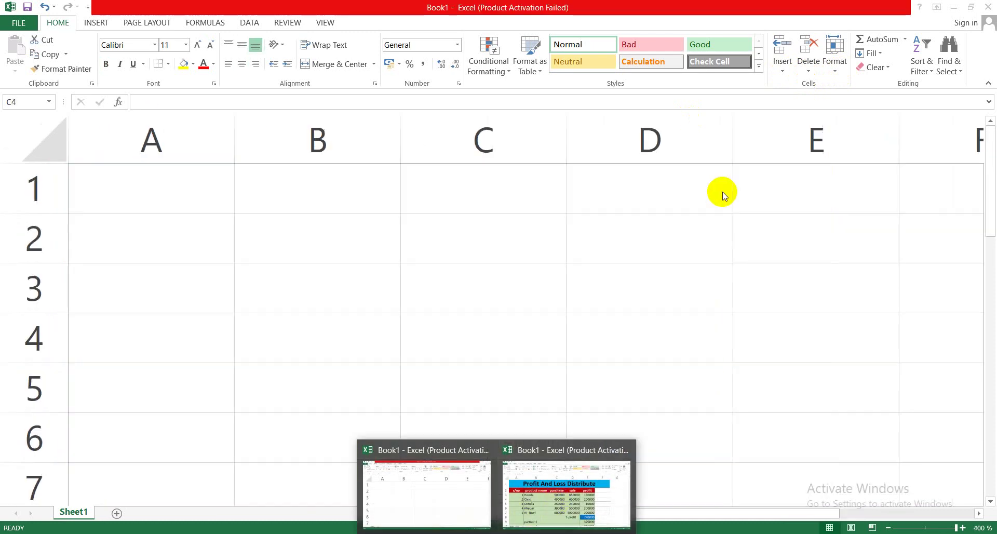
pyautogui.click(532, 469)
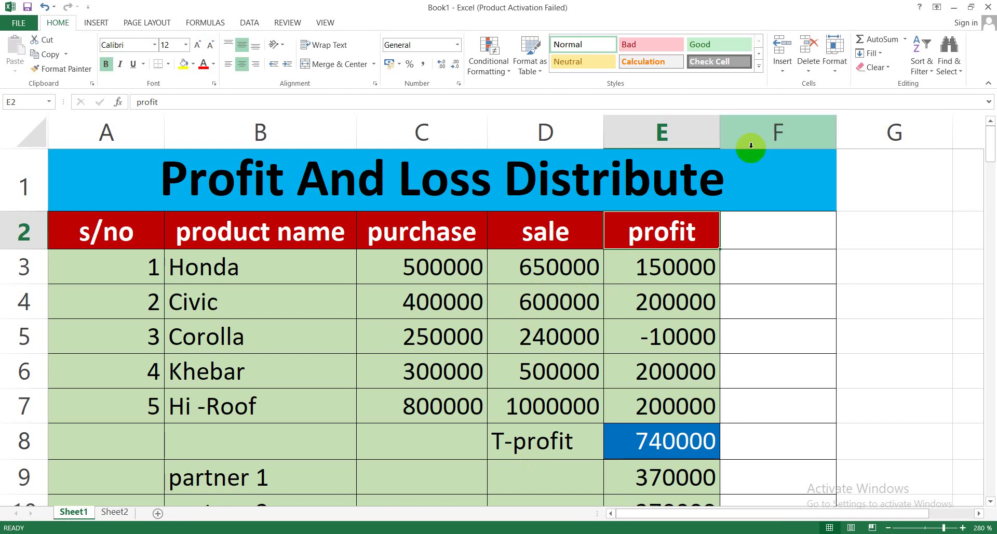
pyautogui.click(782, 75)
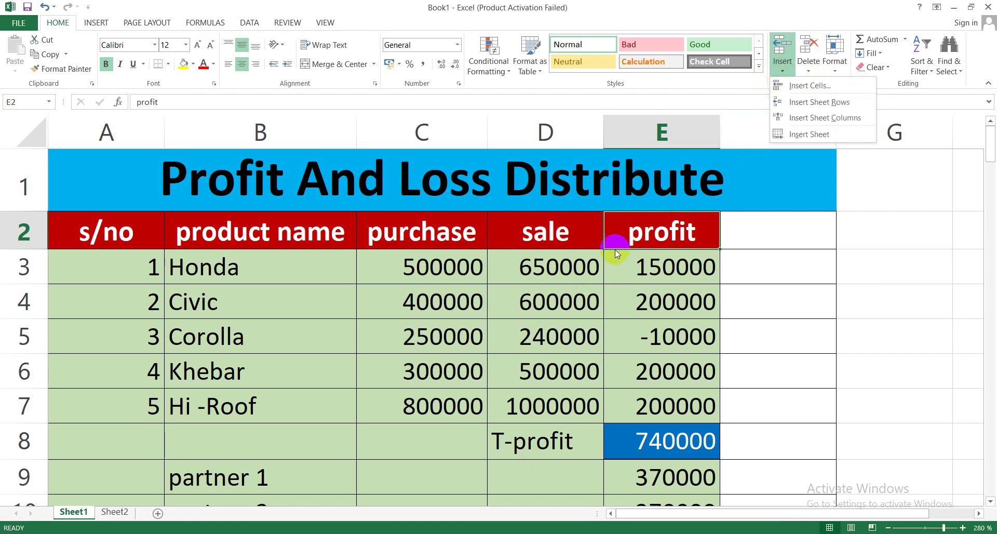
pyautogui.click(600, 272)
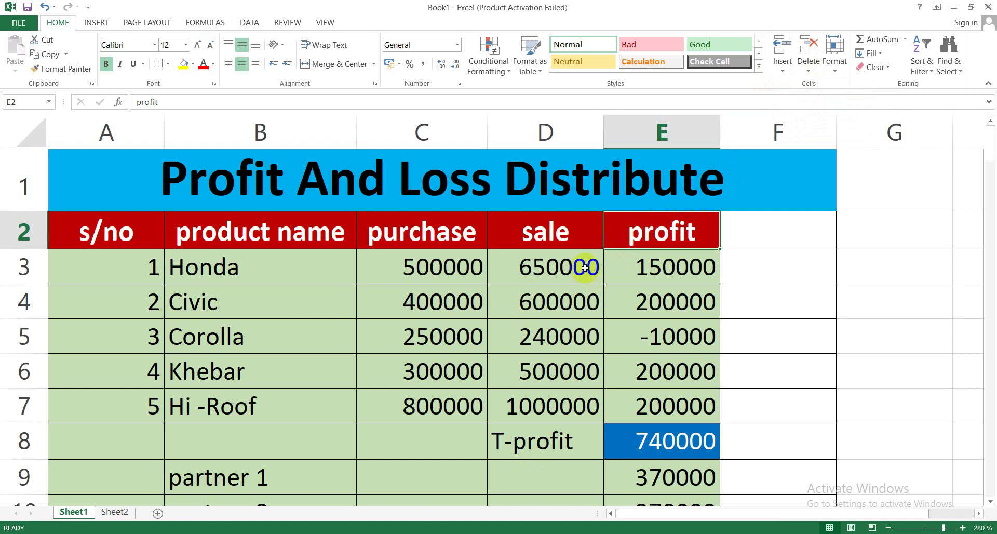
pyautogui.click(585, 266)
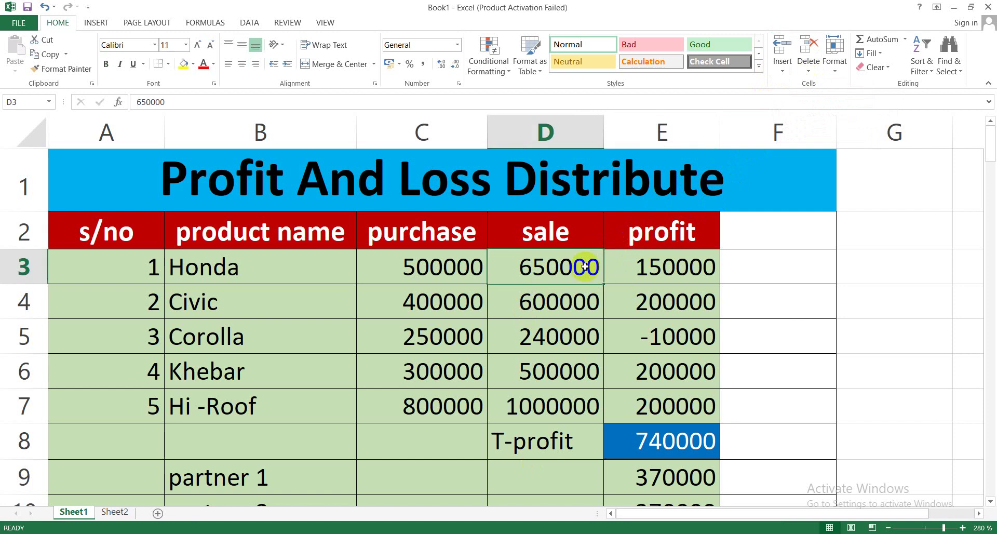
pyautogui.click(661, 263)
pyautogui.click(517, 298)
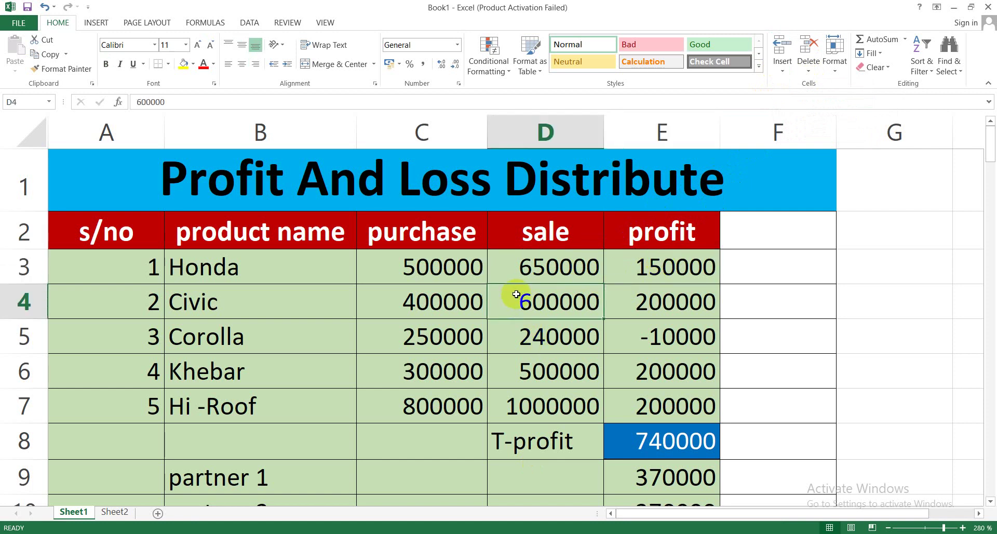
pyautogui.click(455, 302)
pyautogui.click(332, 304)
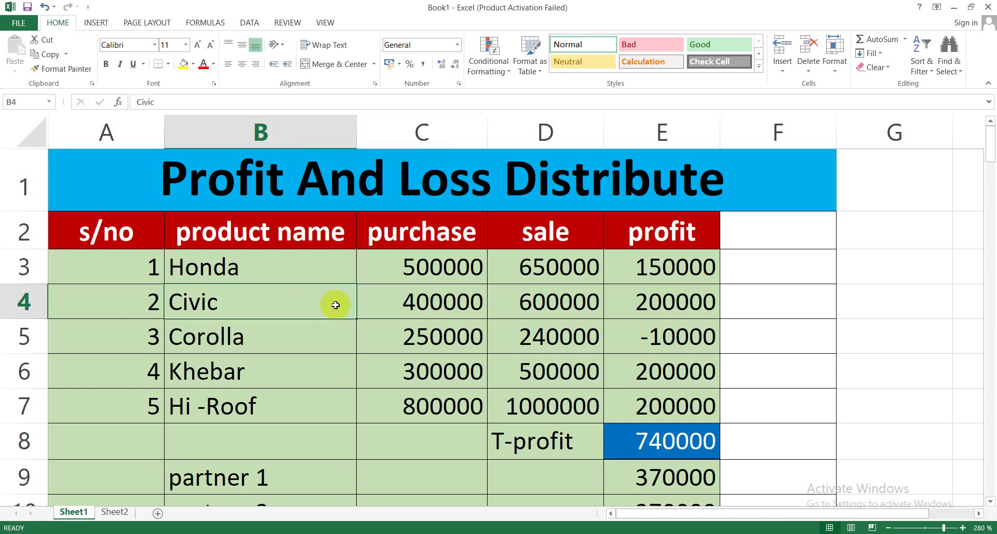
# Insert a blank cell at C4 with the Shift cells down option, and undo that insertion
pyautogui.click(411, 302)
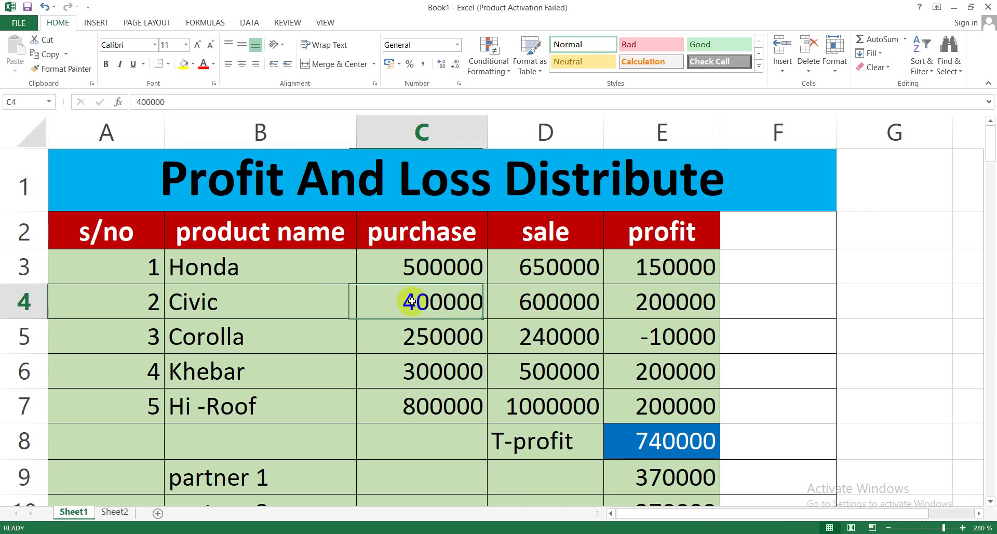
pyautogui.click(783, 71)
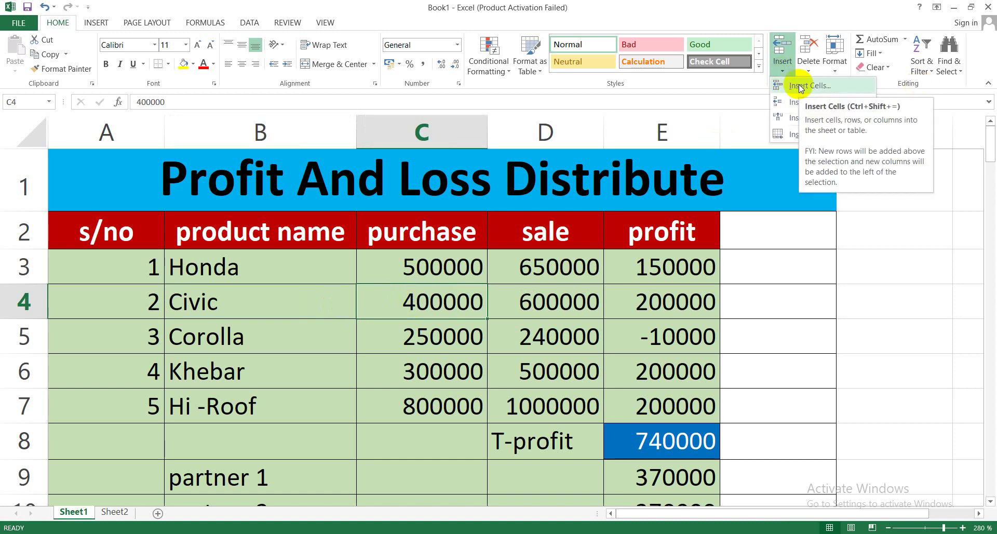
pyautogui.click(799, 87)
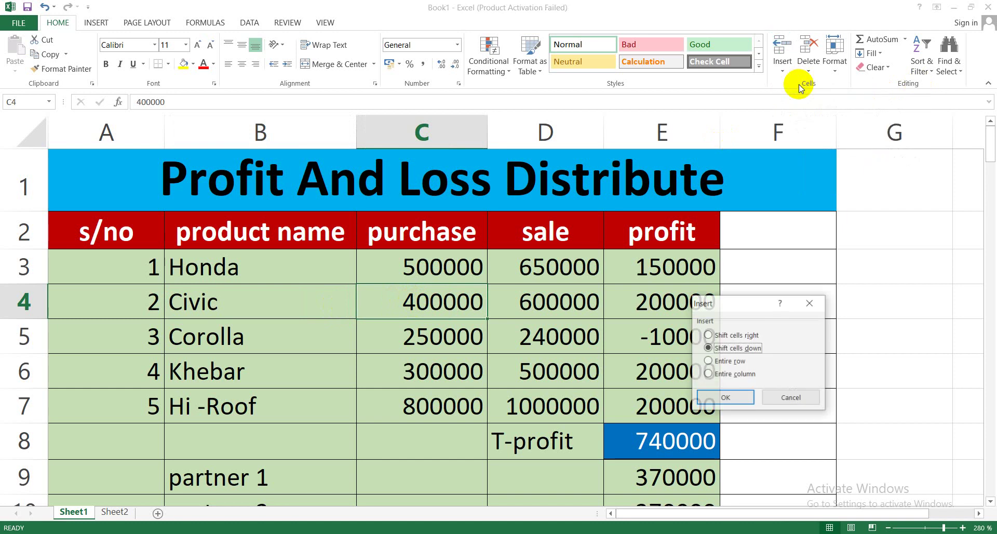
pyautogui.click(726, 397)
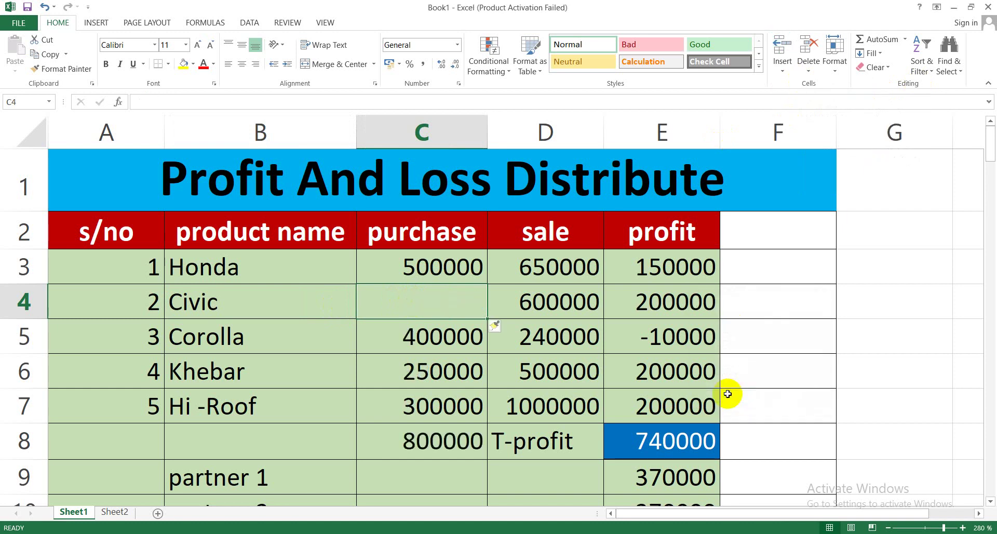
pyautogui.hotkey('ctrl', 'z')
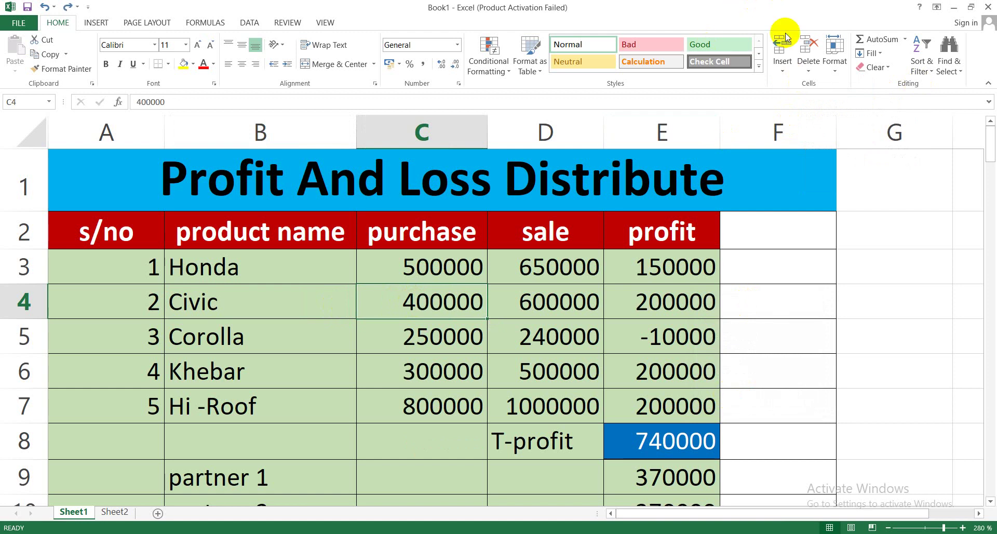
# Insert a blank sheet row above the Corolla entry, at row 5
pyautogui.click(783, 74)
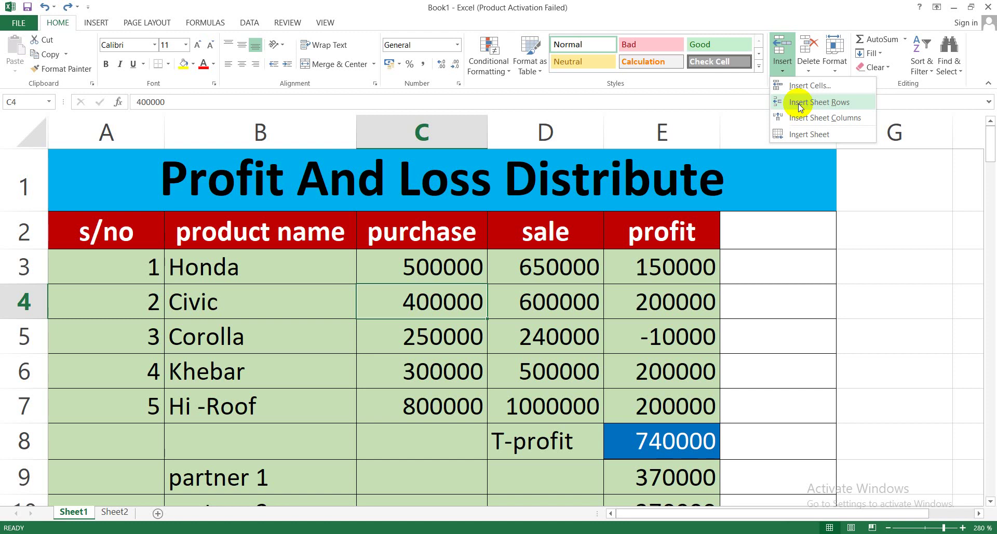
pyautogui.click(440, 368)
pyautogui.click(440, 335)
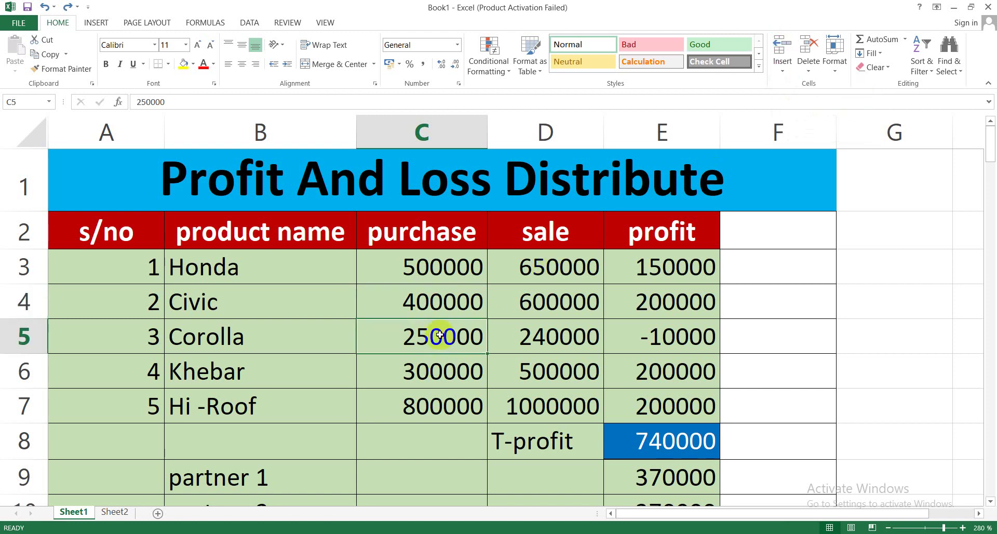
pyautogui.click(782, 69)
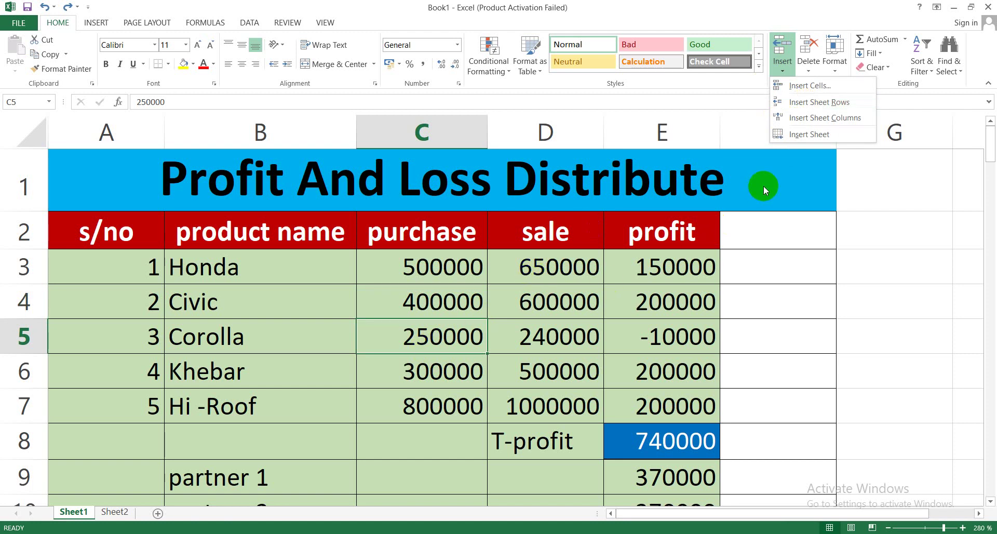
pyautogui.click(807, 108)
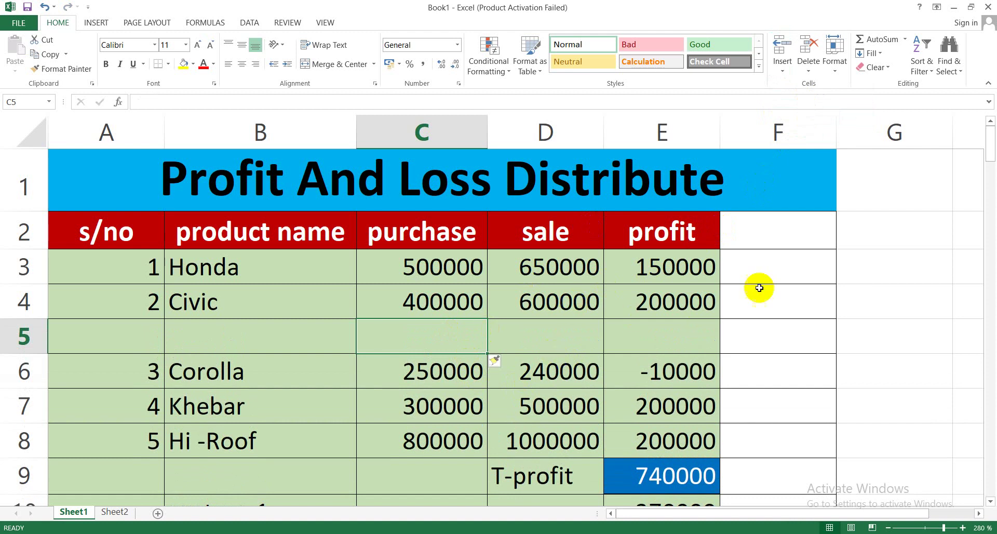
# Insert a blank sheet column between the purchase and sale columns, at column D
pyautogui.click(787, 77)
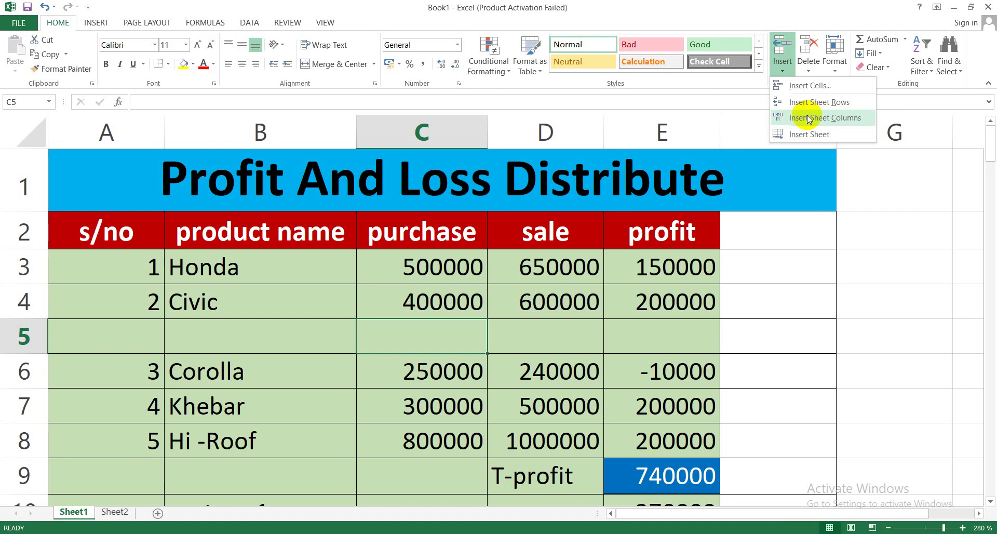
pyautogui.click(708, 223)
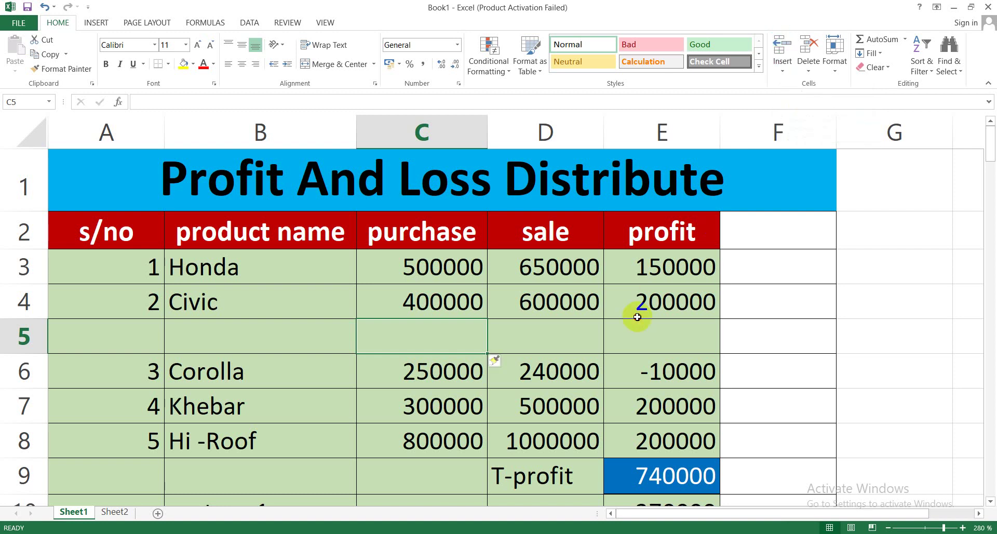
pyautogui.click(558, 300)
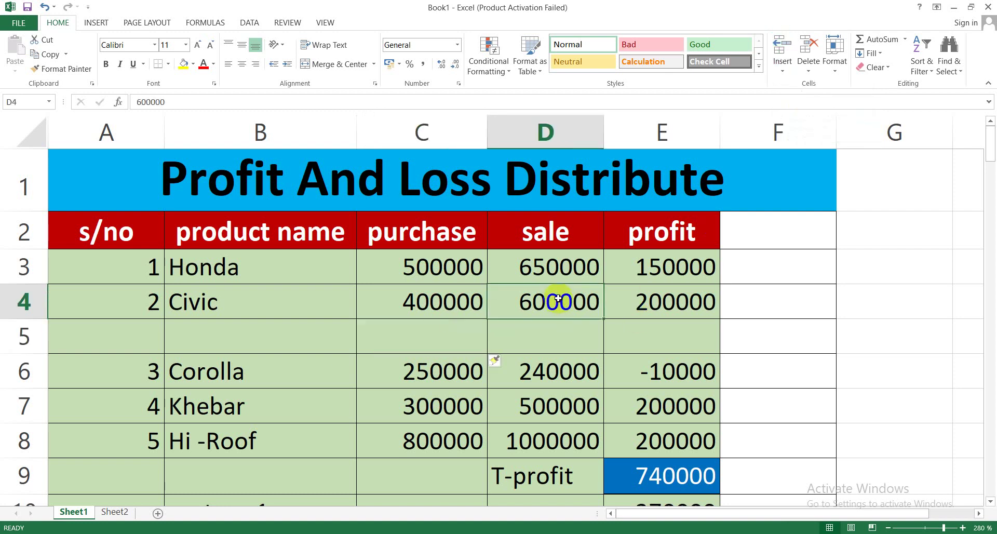
pyautogui.click(783, 70)
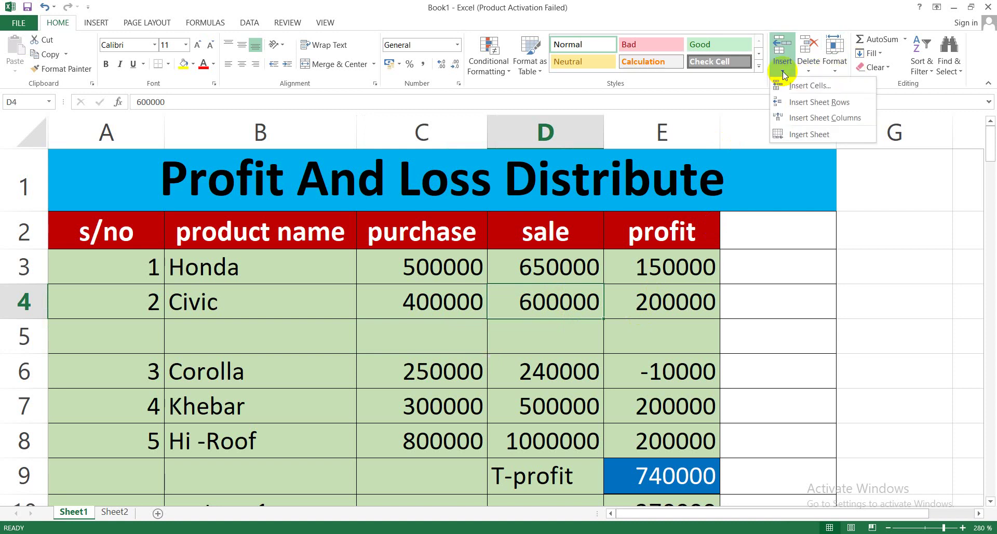
pyautogui.click(803, 118)
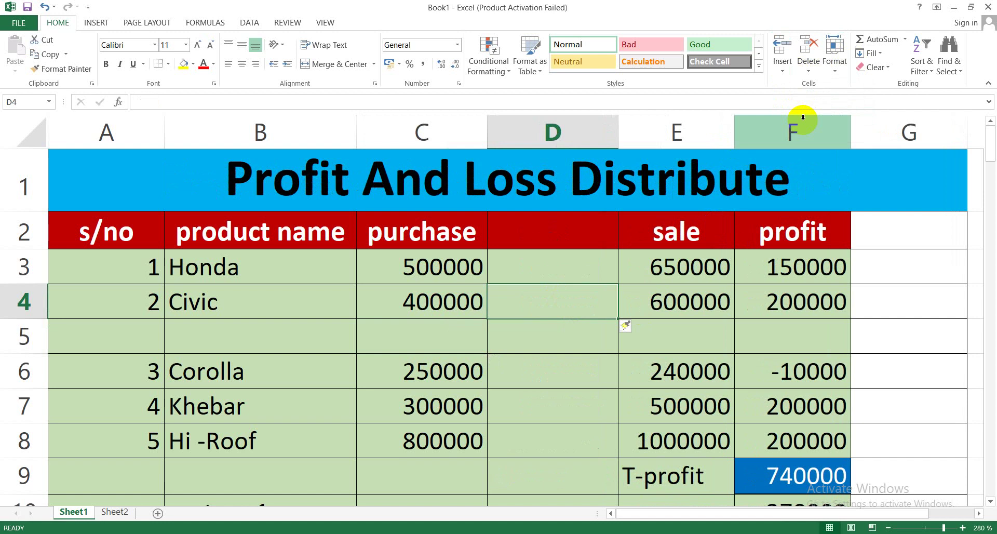
# Insert a new worksheet into the workbook and return to Sheet1
pyautogui.click(780, 72)
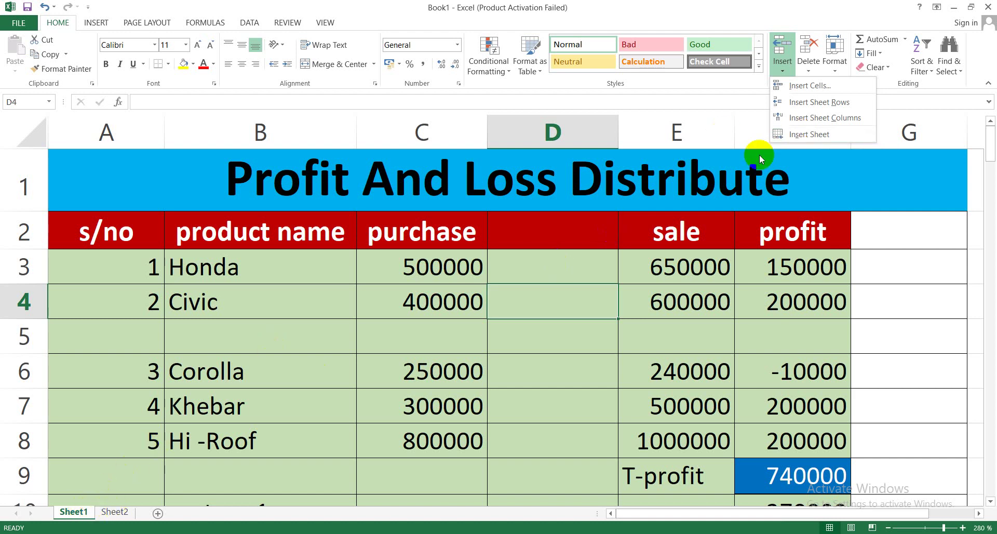
pyautogui.click(785, 134)
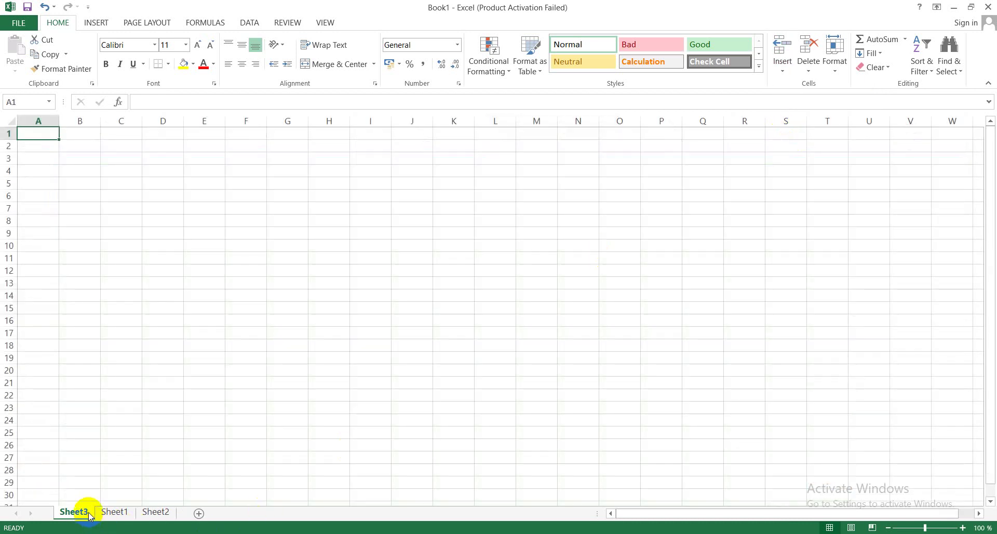
pyautogui.click(109, 512)
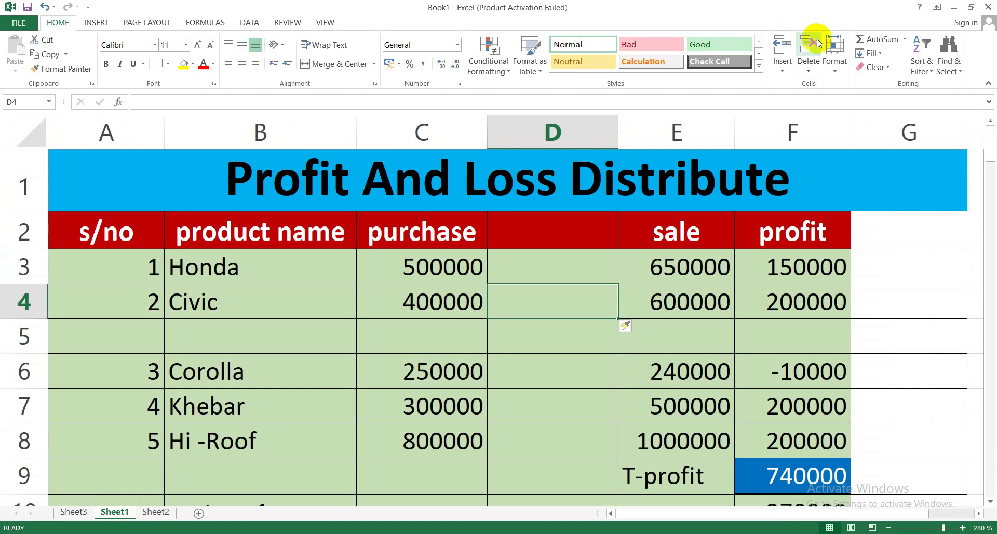
pyautogui.click(782, 68)
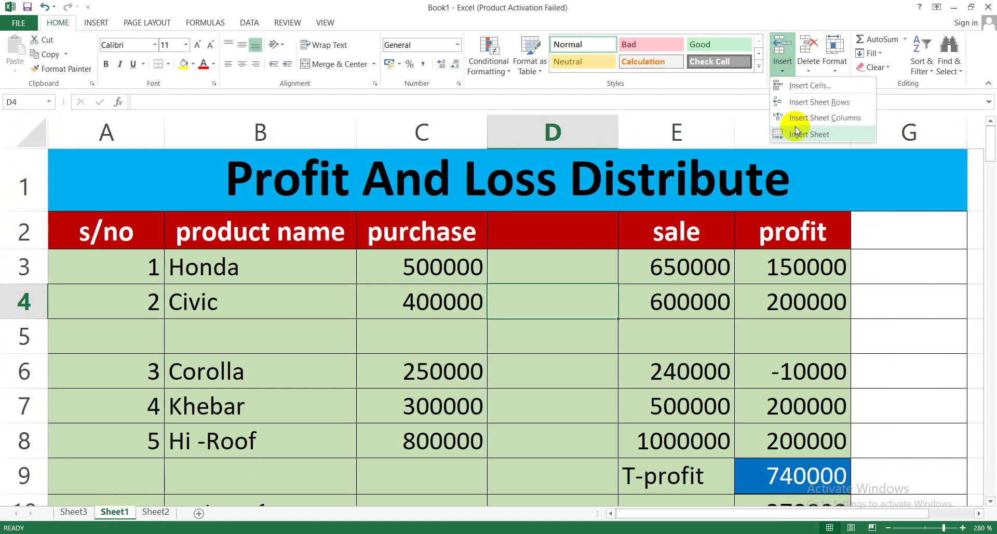
pyautogui.click(602, 331)
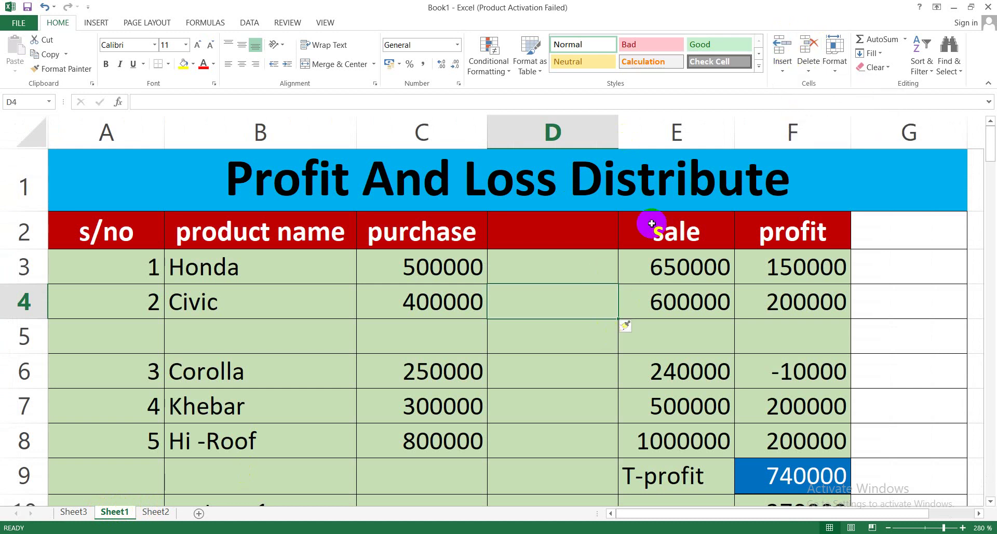
pyautogui.click(808, 69)
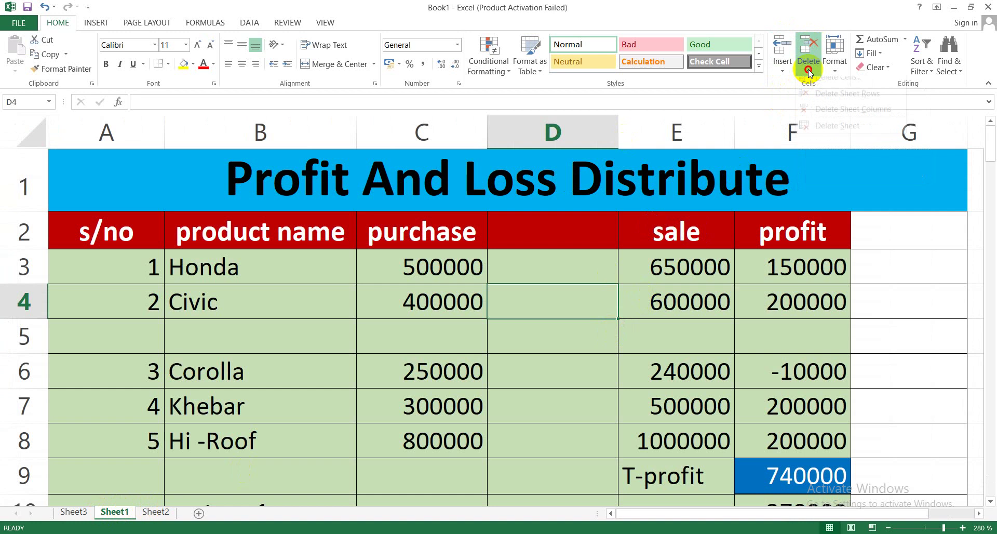
pyautogui.click(617, 355)
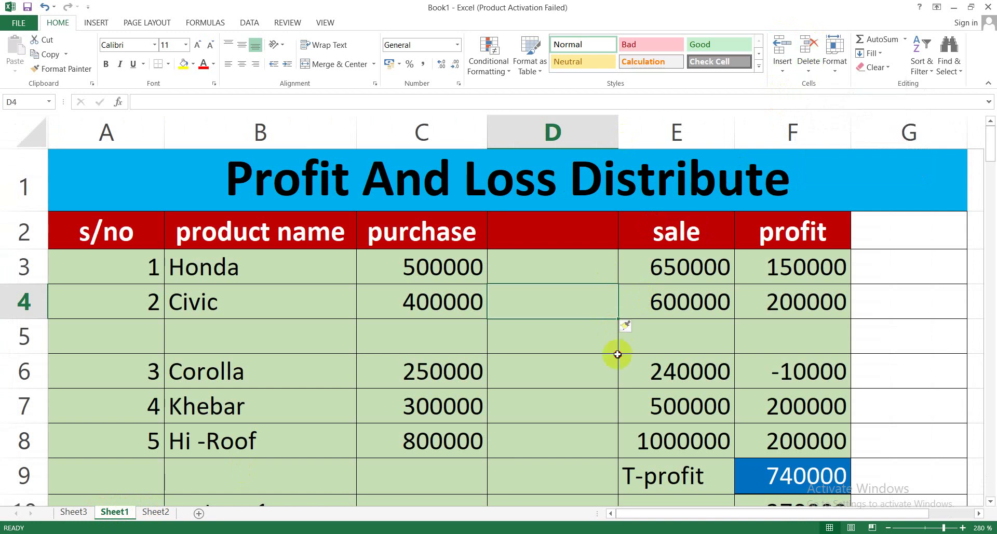
pyautogui.click(727, 323)
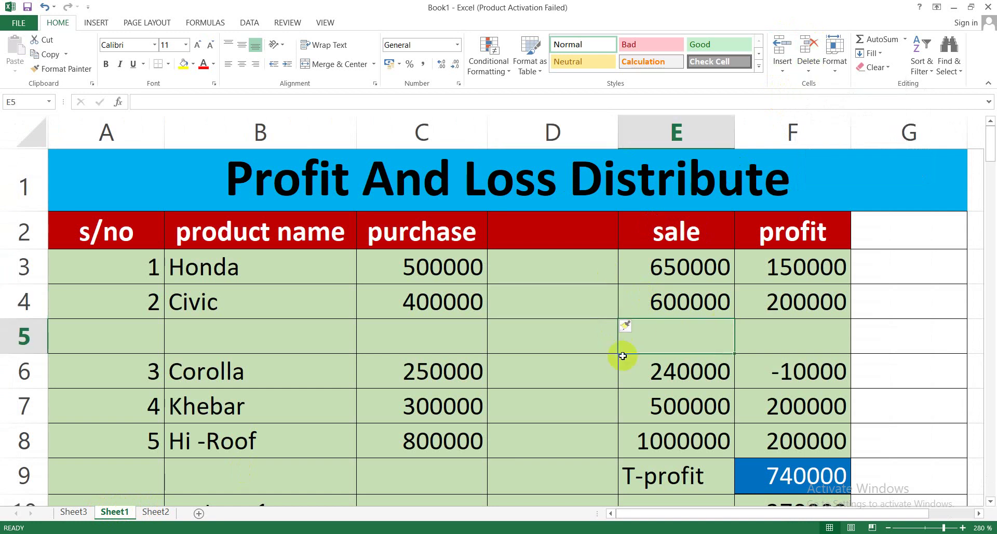
# Delete the empty cell D5 with the Shift cells up option
pyautogui.click(575, 341)
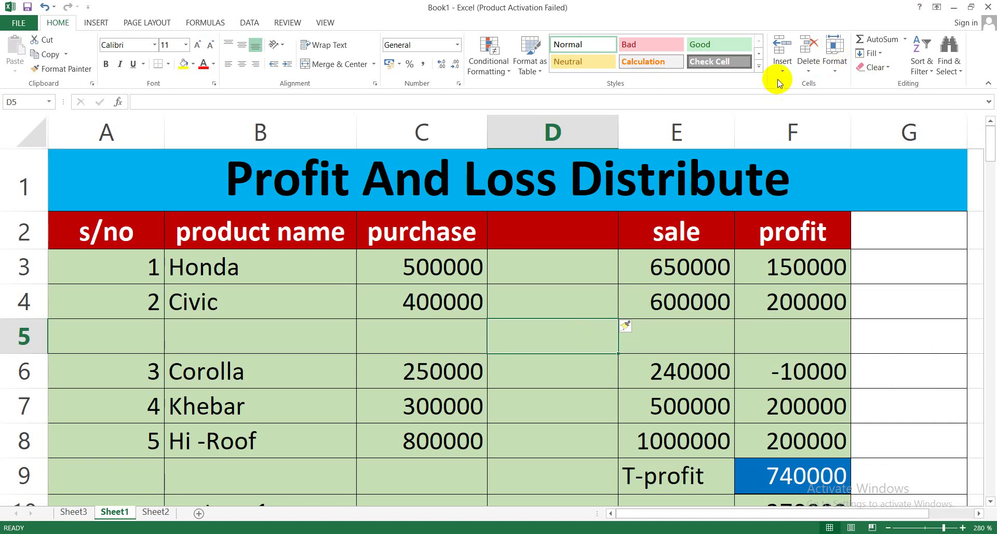
pyautogui.click(808, 72)
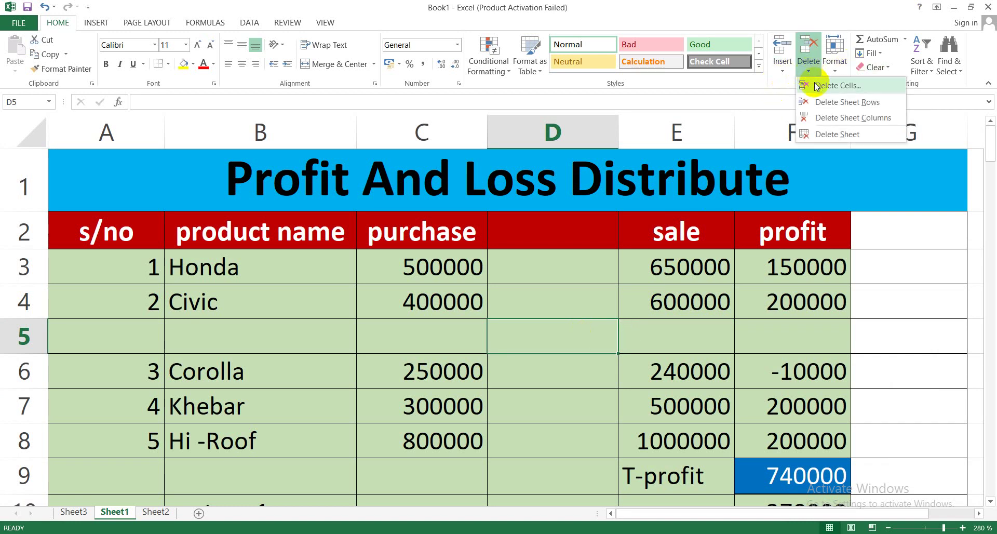
pyautogui.click(815, 84)
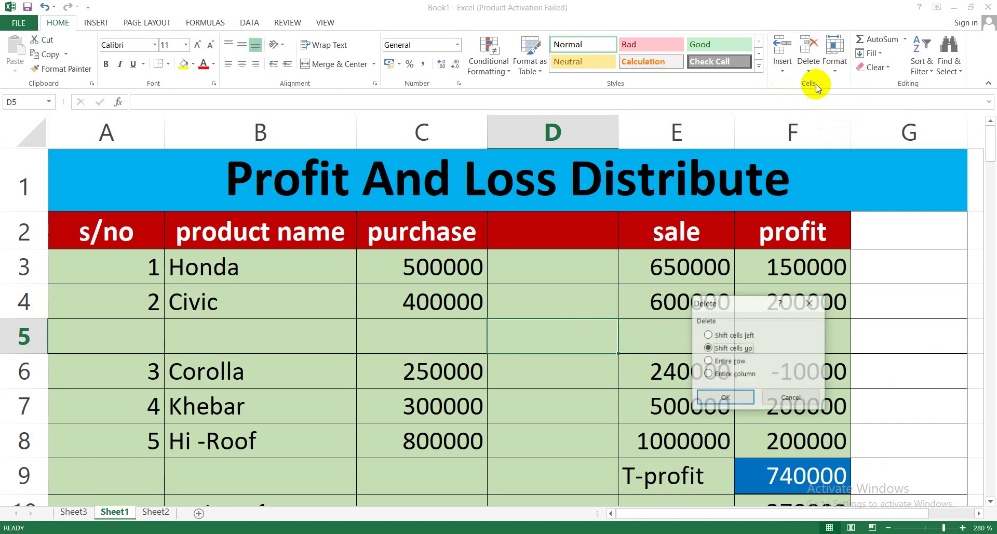
pyautogui.click(729, 395)
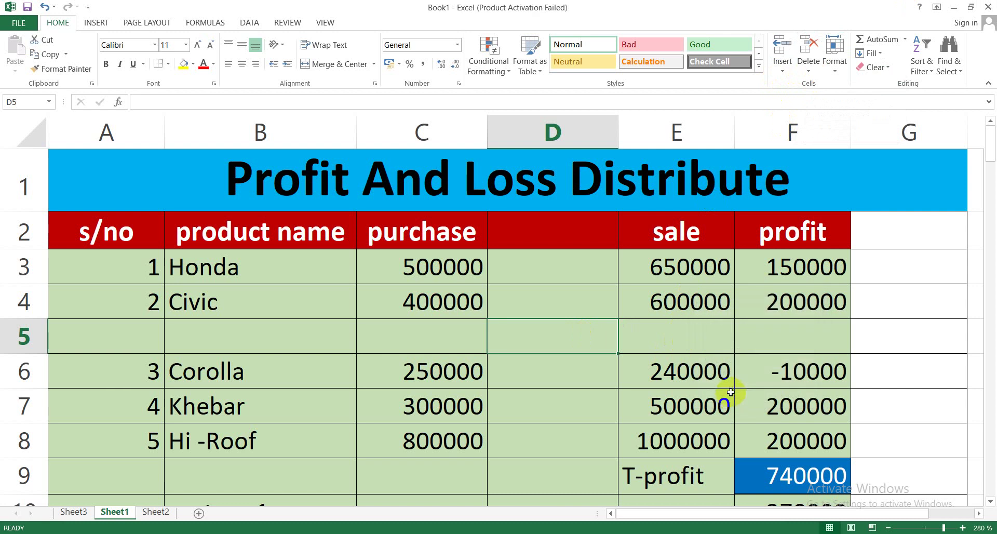
# Try deleting the Civic sale cell E4 with the cells below shifting up, and undo the deletion
pyautogui.click(706, 301)
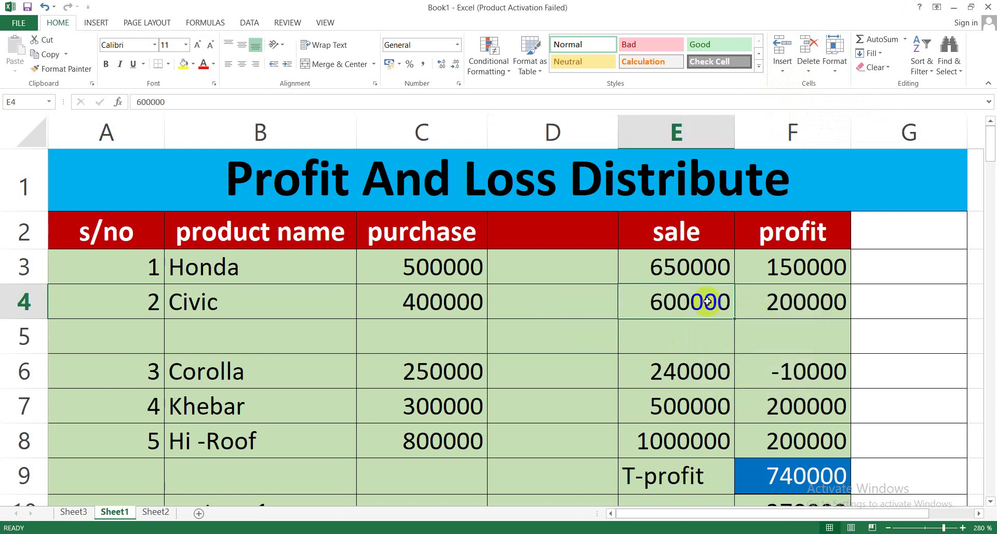
pyautogui.click(808, 71)
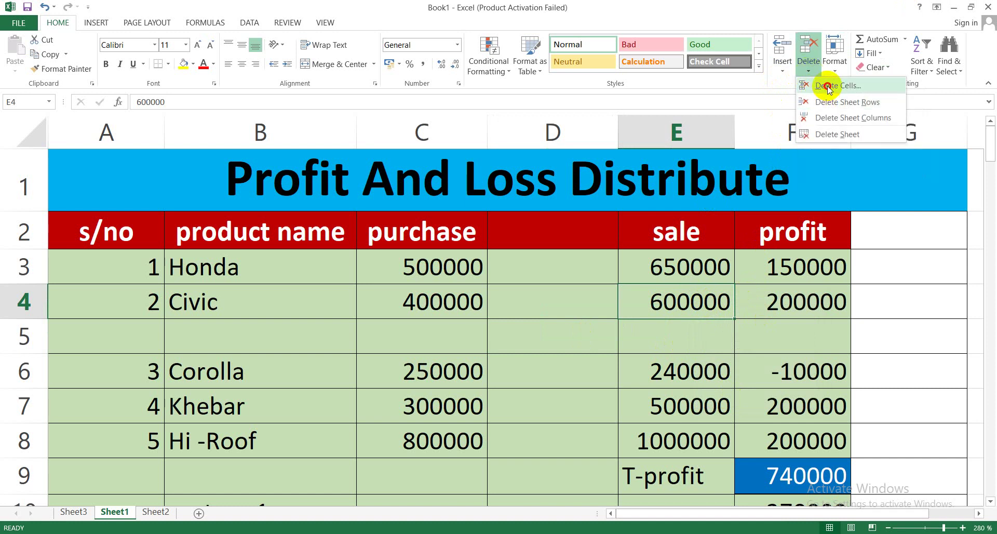
pyautogui.click(837, 85)
pyautogui.click(717, 394)
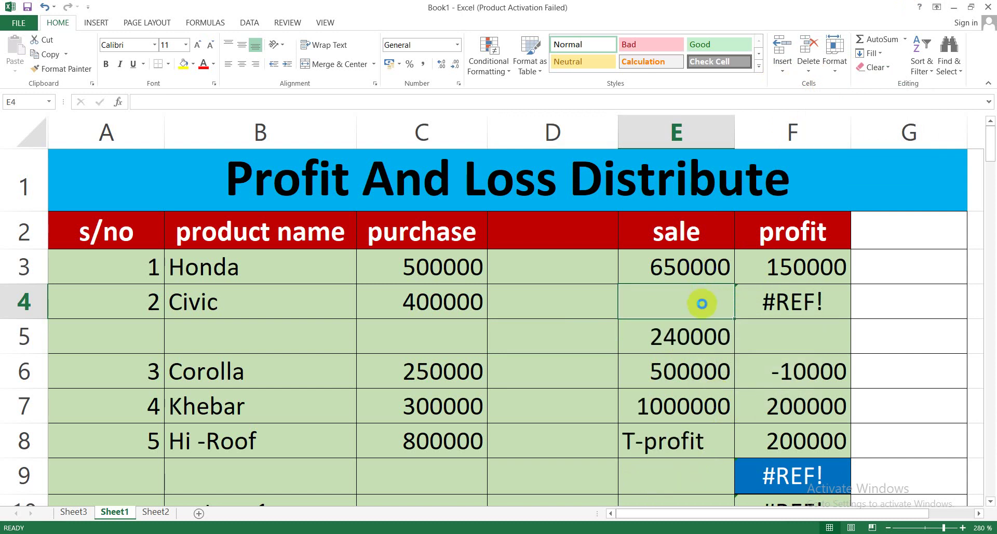
pyautogui.hotkey('ctrl', 'z')
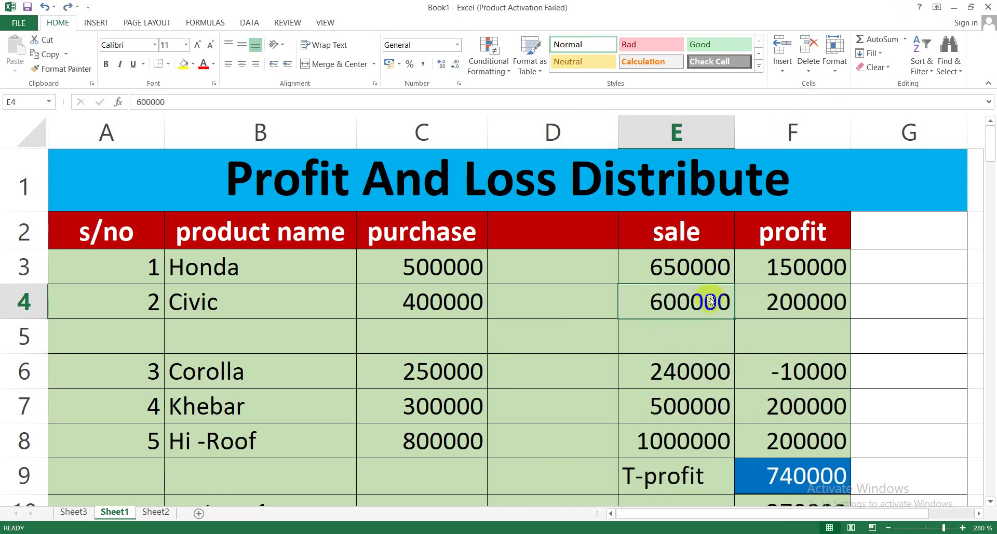
# Delete the blank sheet row 5 between the Civic and Corolla entries
pyautogui.click(807, 71)
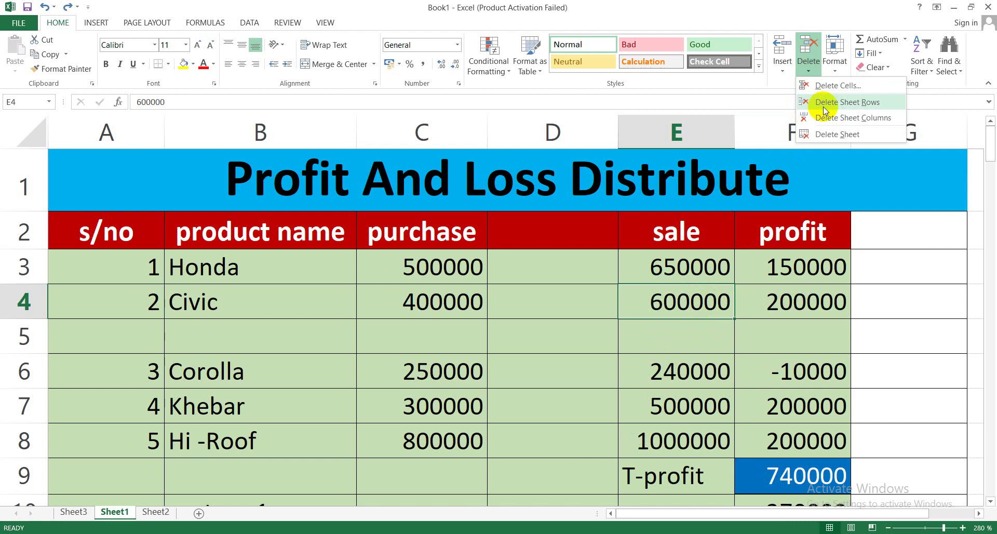
pyautogui.click(553, 341)
pyautogui.click(423, 326)
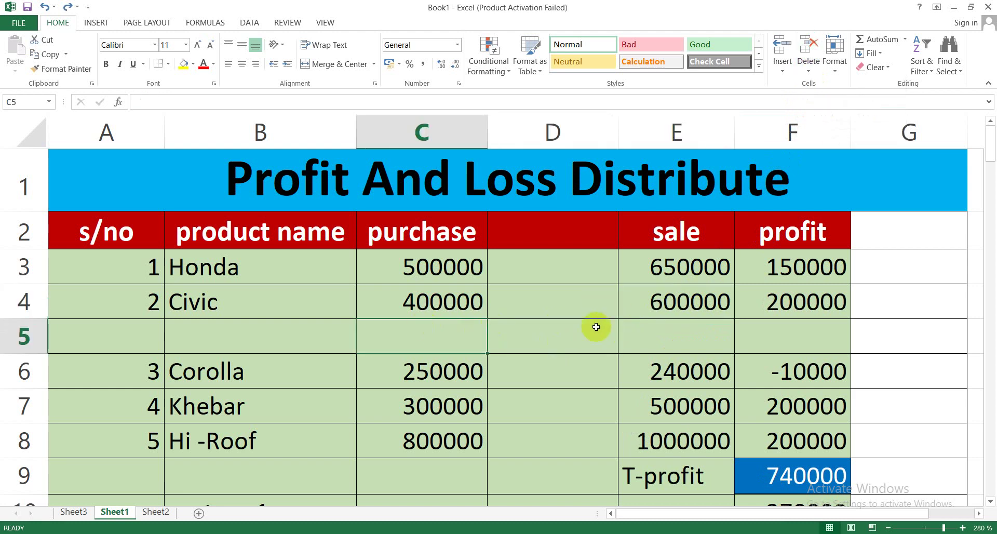
pyautogui.click(810, 72)
pyautogui.click(829, 104)
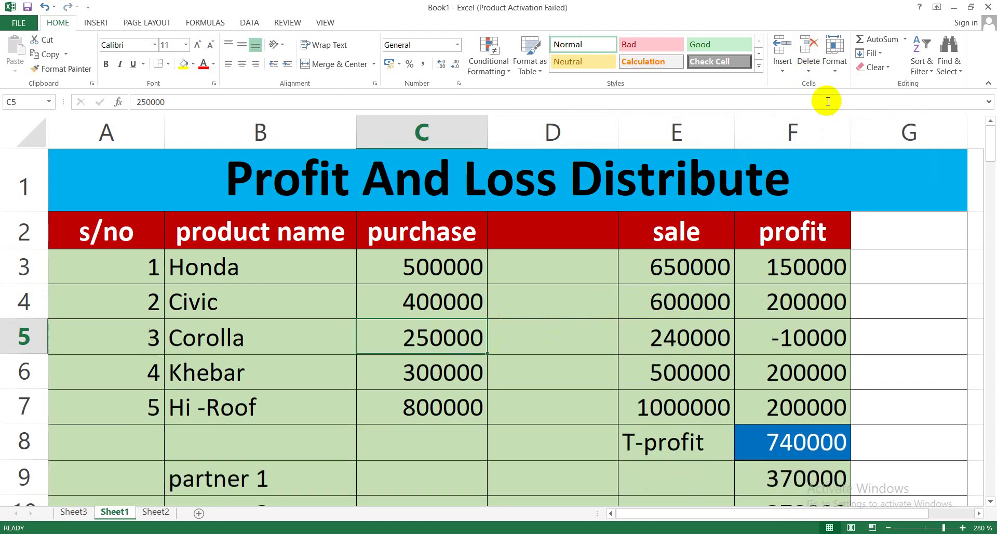
# Delete the blank sheet column D between the purchase and sale columns
pyautogui.click(809, 73)
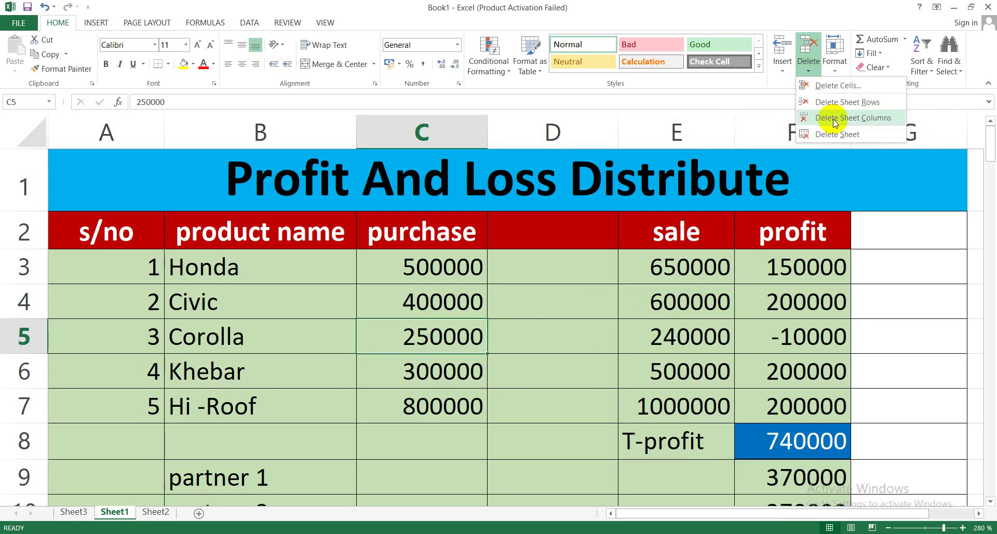
pyautogui.click(657, 388)
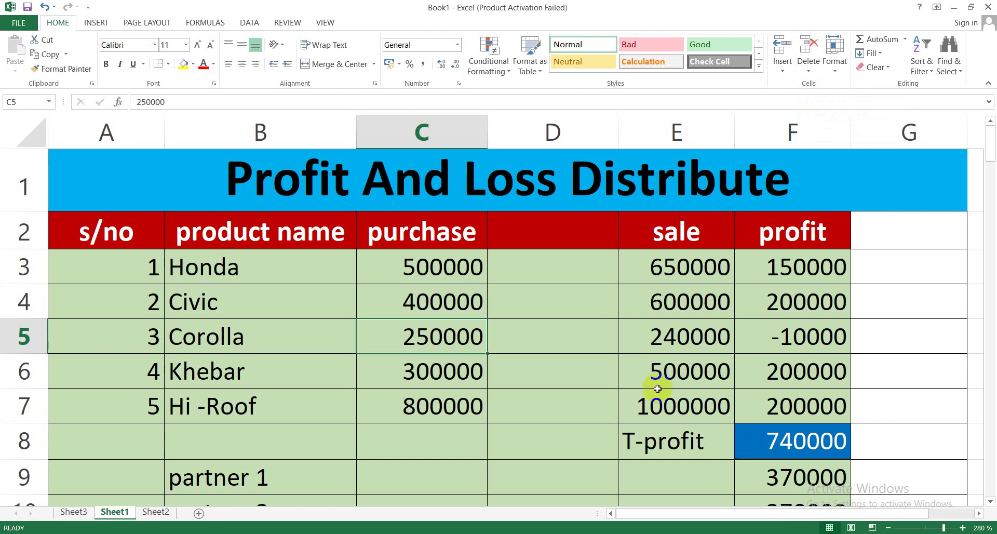
pyautogui.click(576, 226)
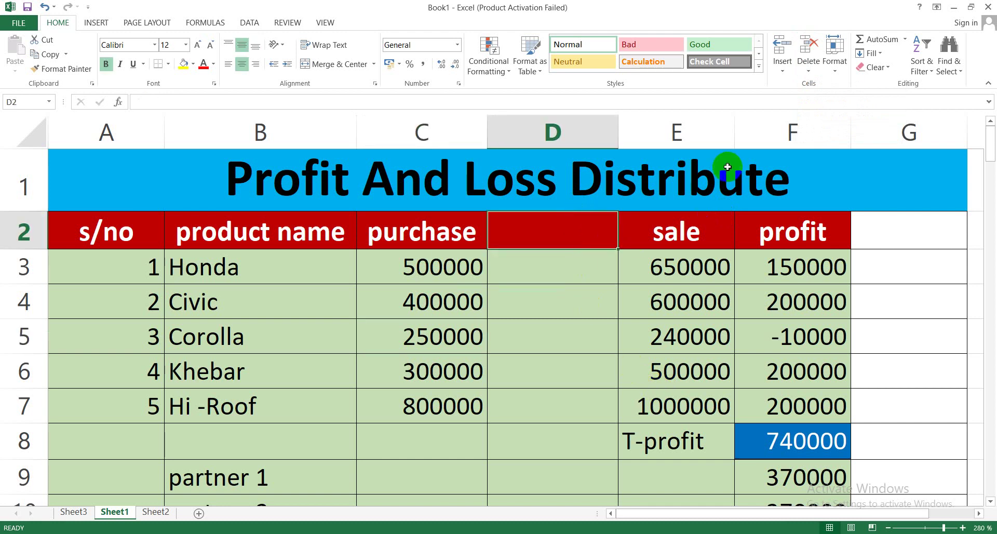
pyautogui.click(809, 67)
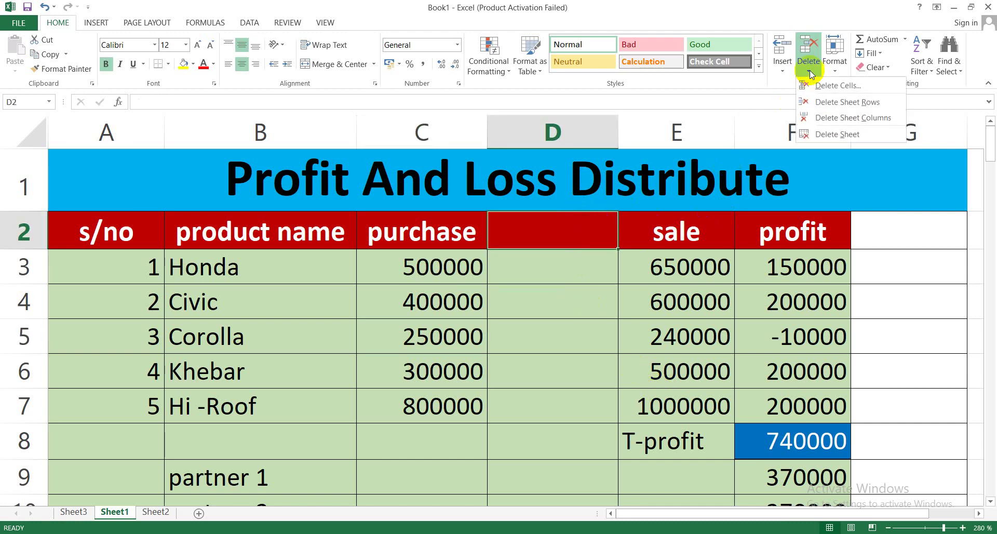
pyautogui.click(823, 117)
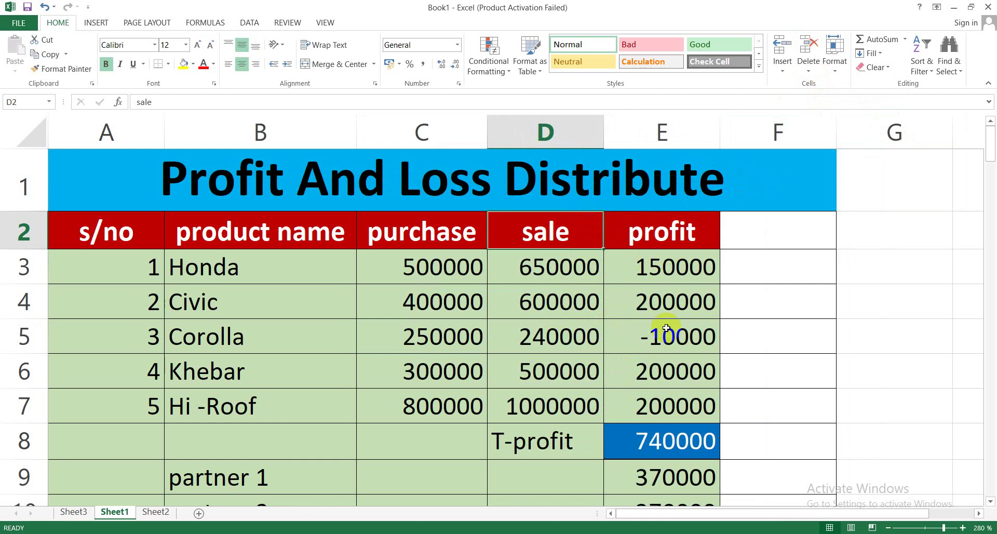
# Delete the empty worksheet Sheet3 from the workbook
pyautogui.click(809, 73)
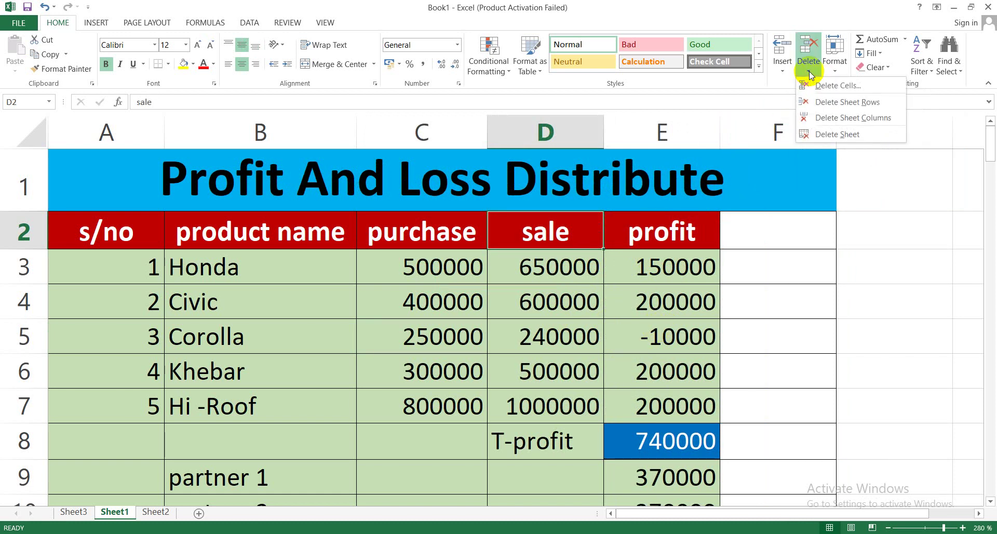
pyautogui.click(273, 454)
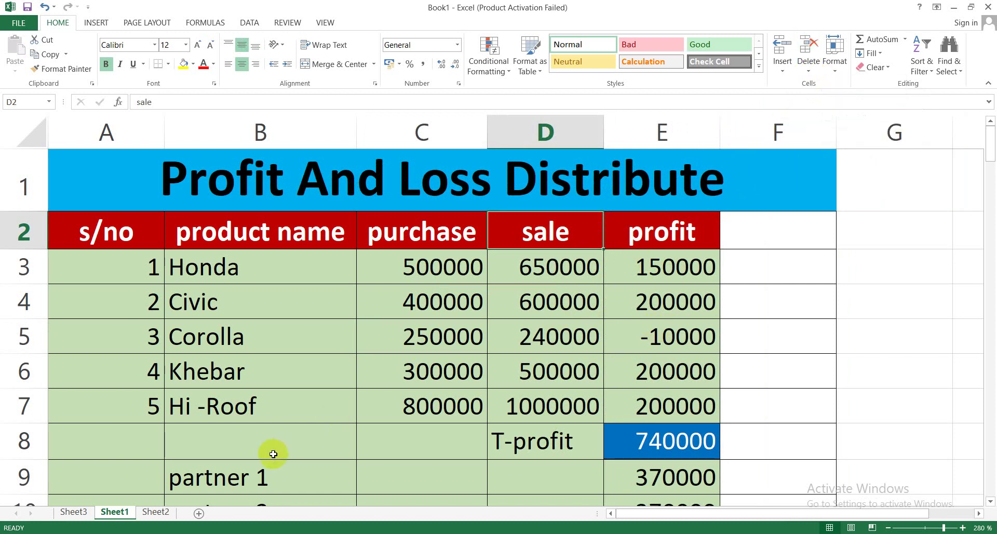
pyautogui.click(81, 514)
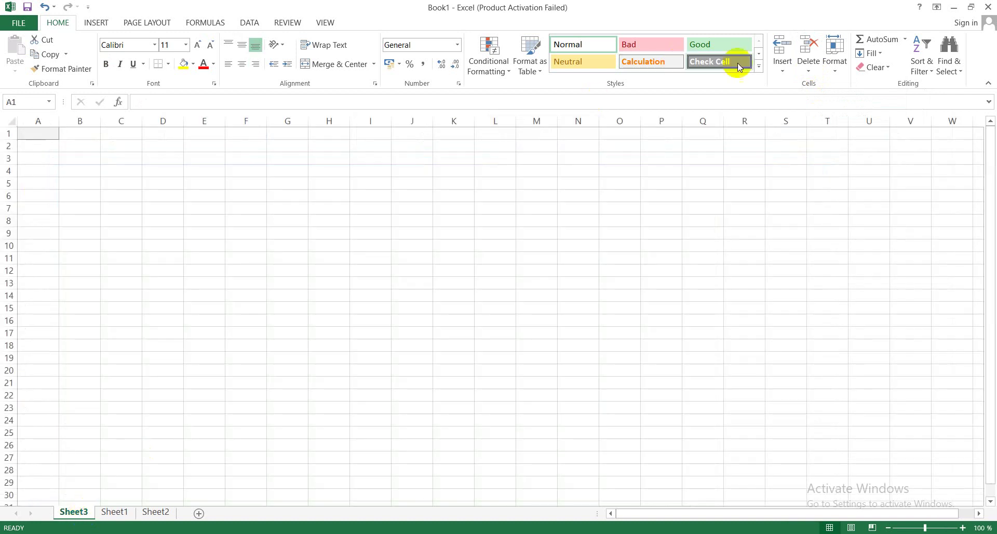
pyautogui.click(809, 72)
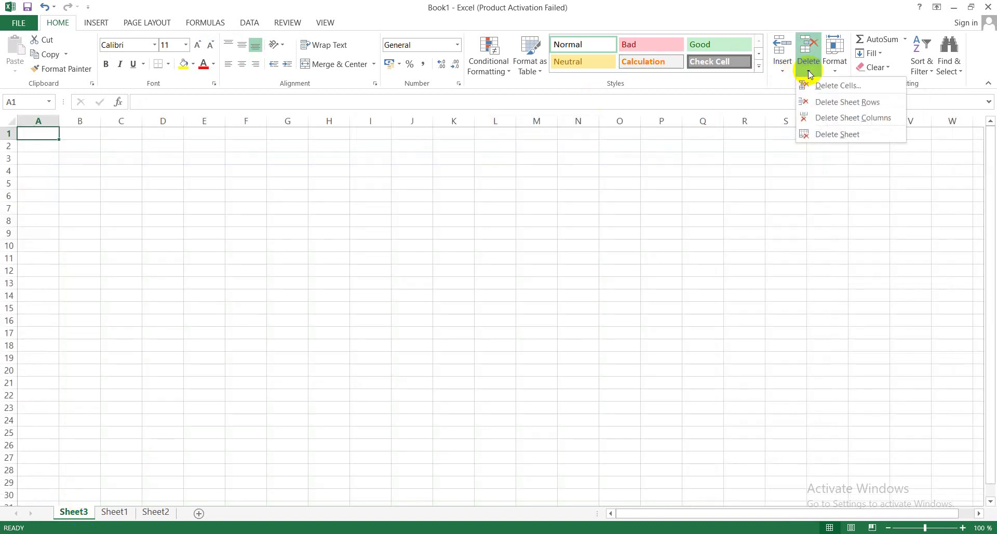
pyautogui.click(823, 133)
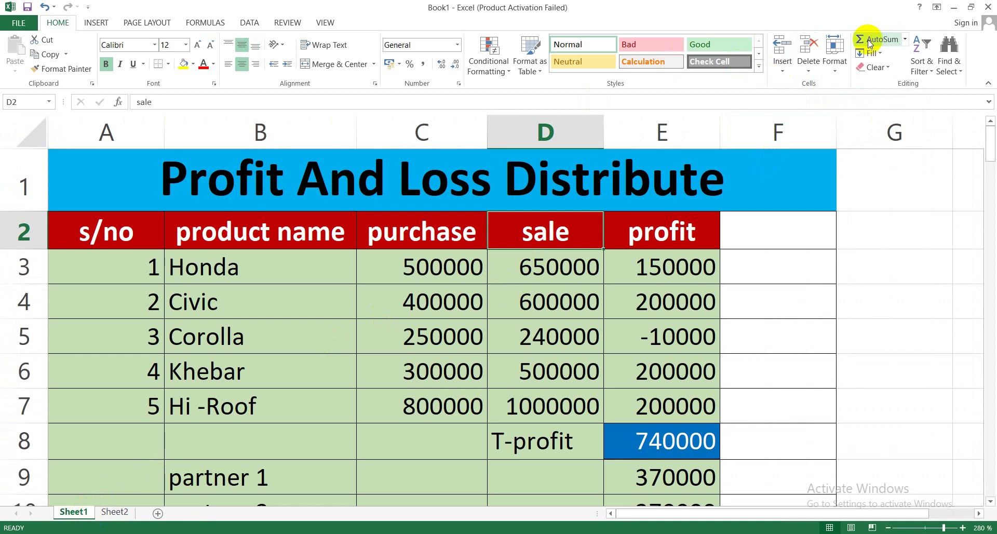
pyautogui.click(809, 72)
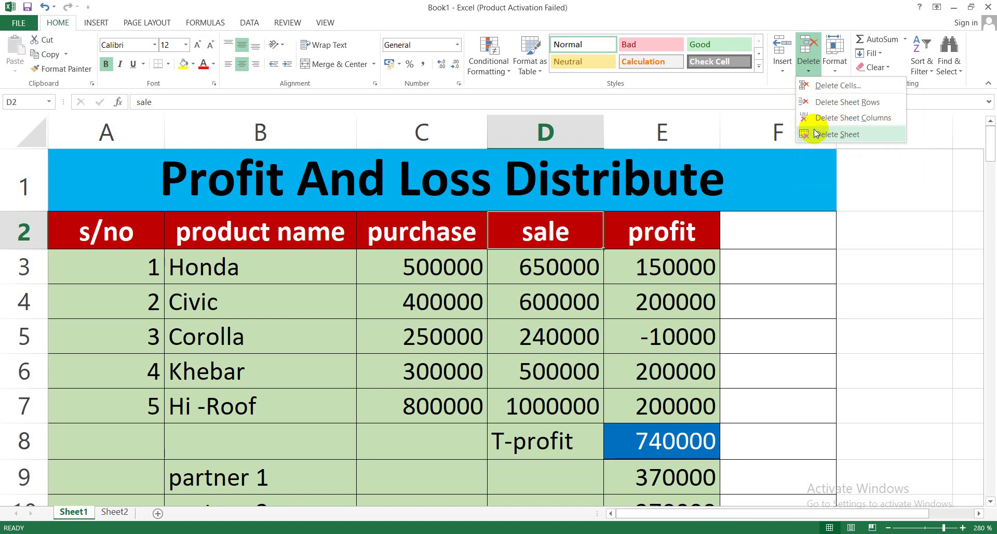
pyautogui.click(678, 230)
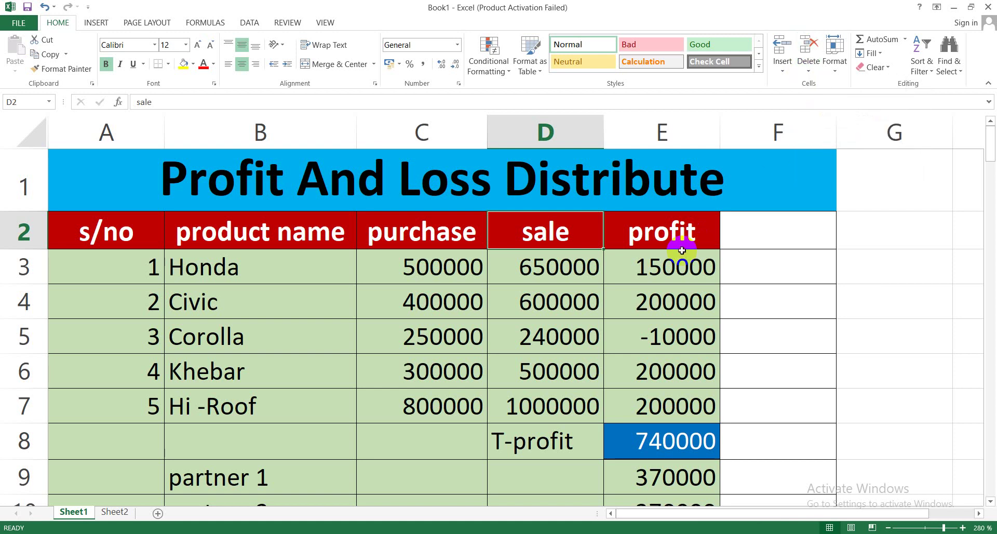
pyautogui.click(834, 68)
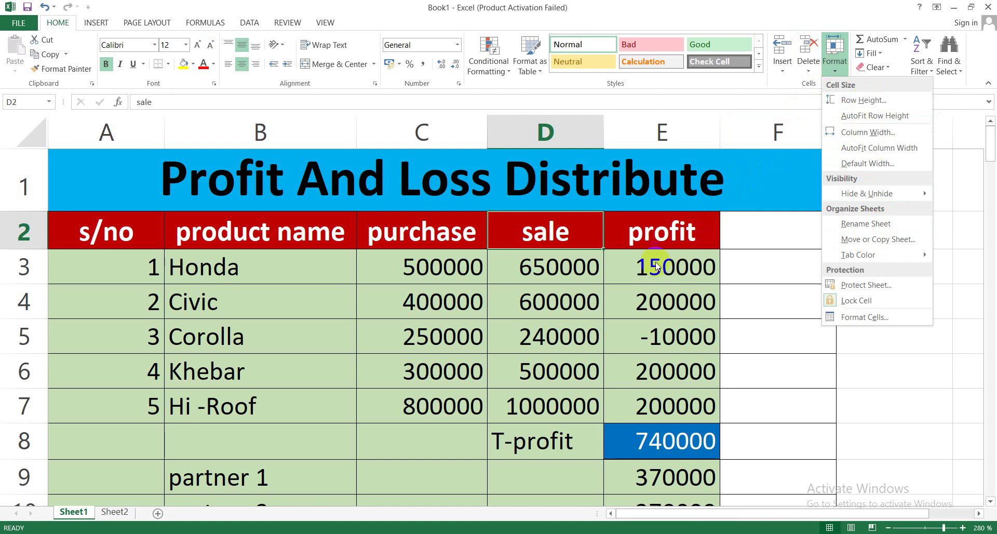
pyautogui.click(626, 280)
pyautogui.click(628, 280)
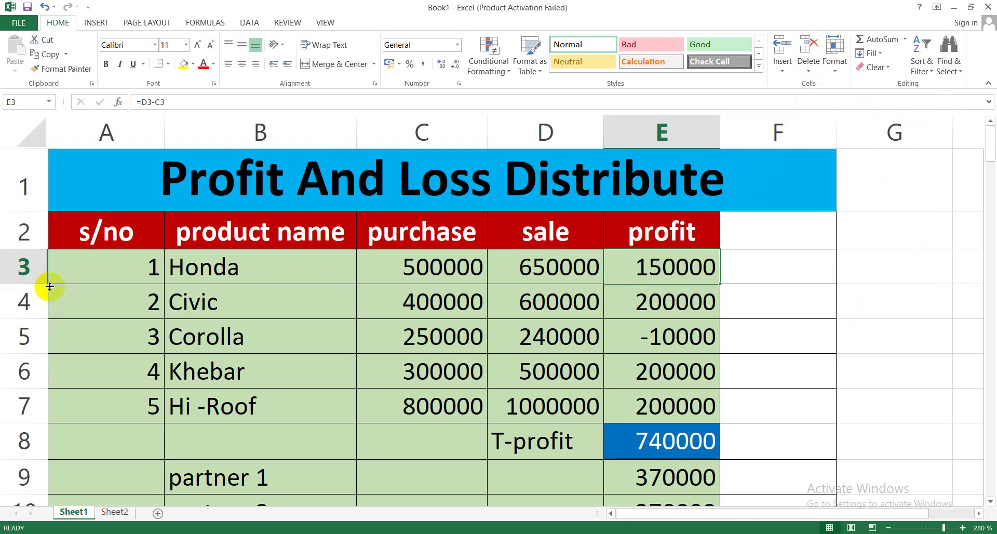
# Manually stretch the height of the Honda row, and shrink it back to its original height
pyautogui.click(26, 296)
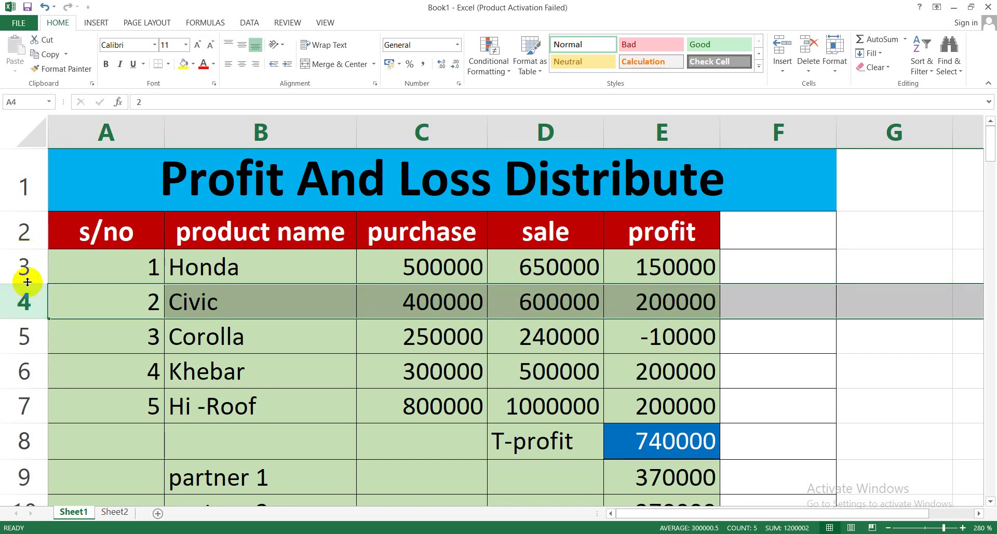
pyautogui.moveTo(28, 282); pyautogui.dragTo(32, 310)
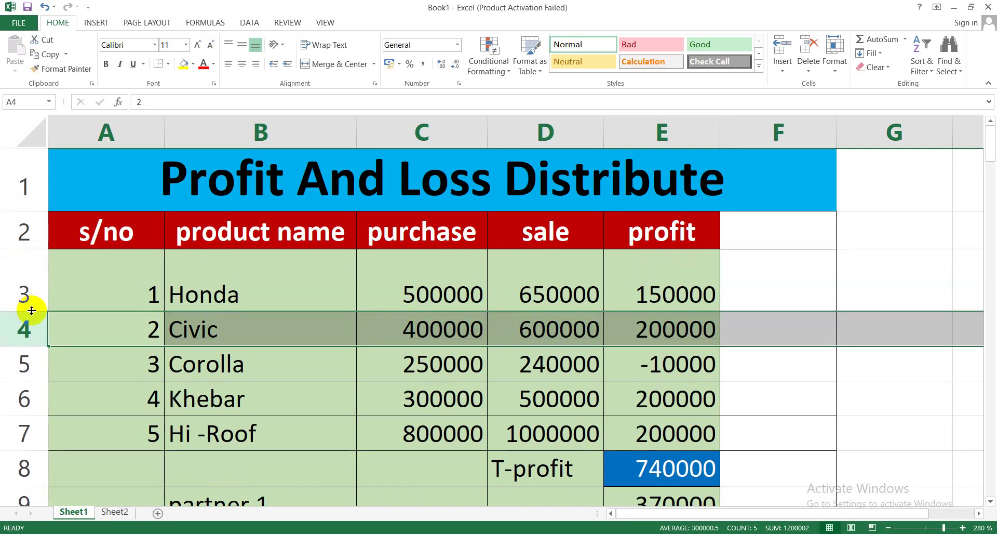
pyautogui.moveTo(32, 309); pyautogui.dragTo(28, 283)
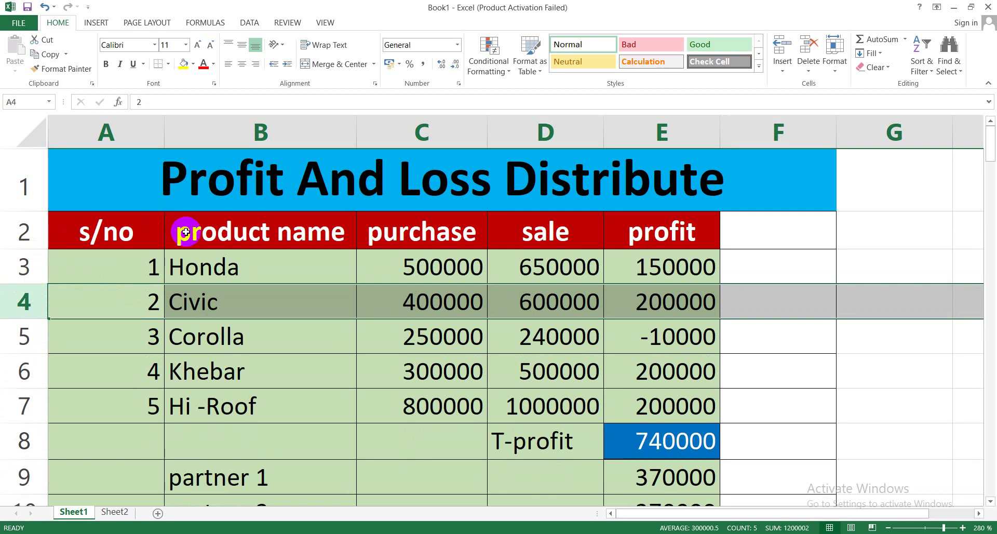
# Apply one uniform row height to the whole table range A1:F11, and AutoFit its row heights
pyautogui.moveTo(89, 177); pyautogui.dragTo(430, 367)
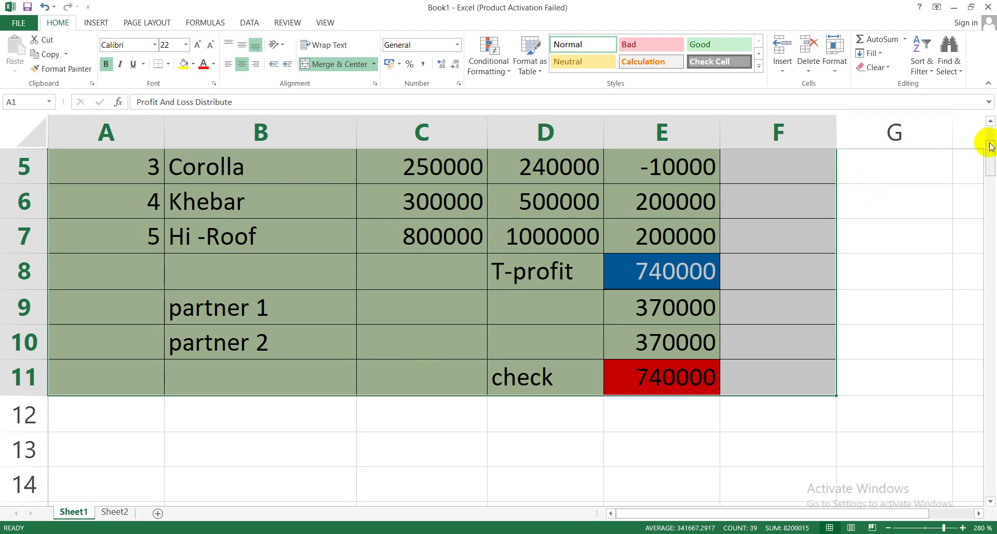
pyautogui.moveTo(986, 156); pyautogui.dragTo(989, 127)
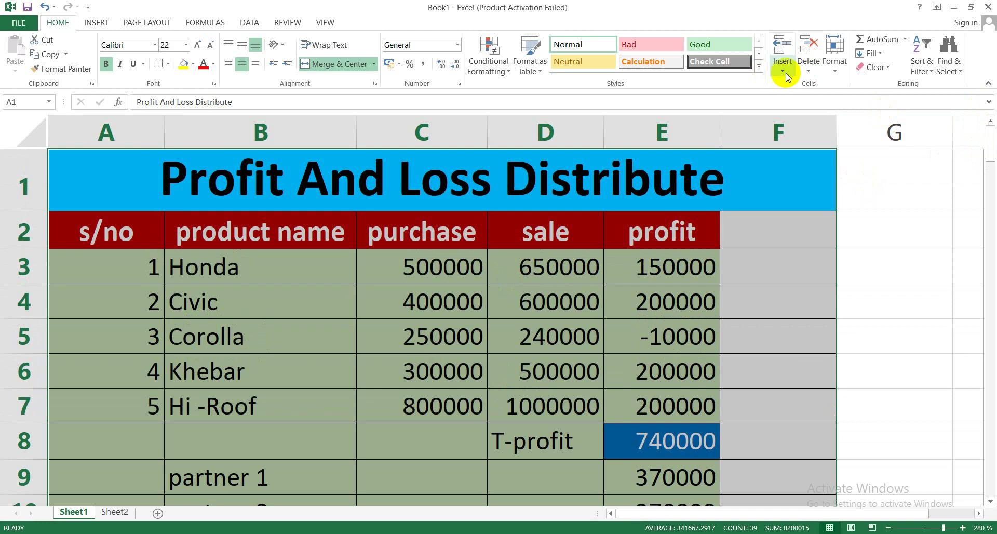
pyautogui.click(834, 67)
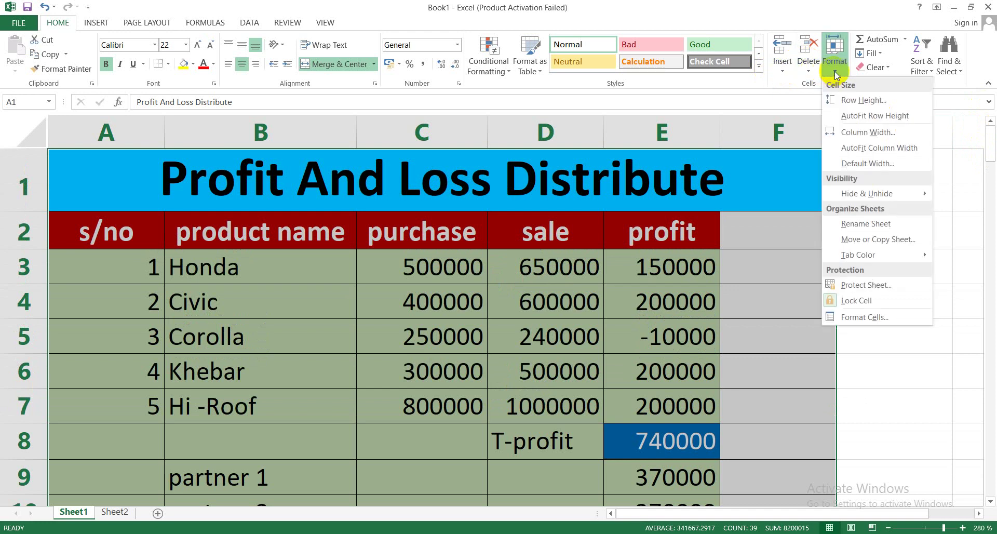
pyautogui.click(847, 99)
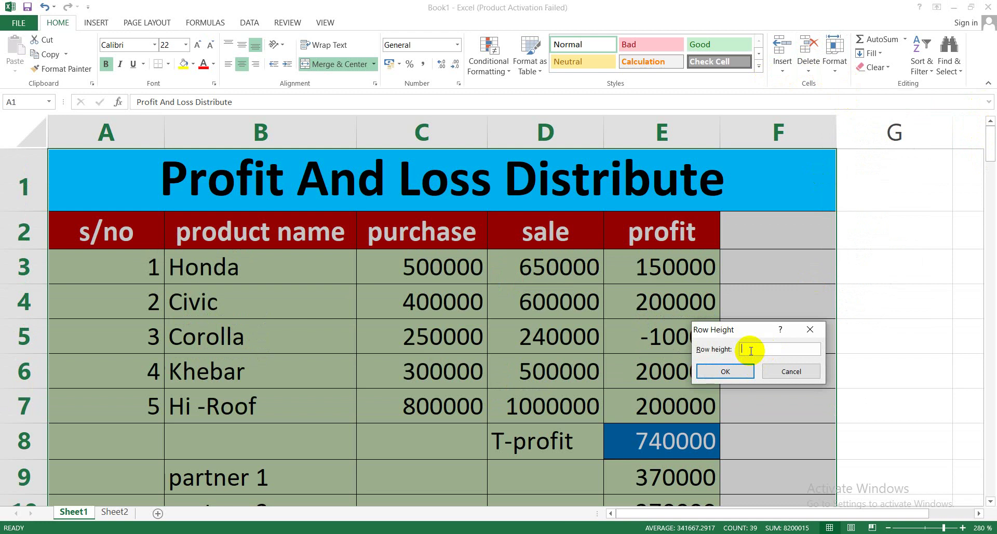
pyautogui.click(725, 371)
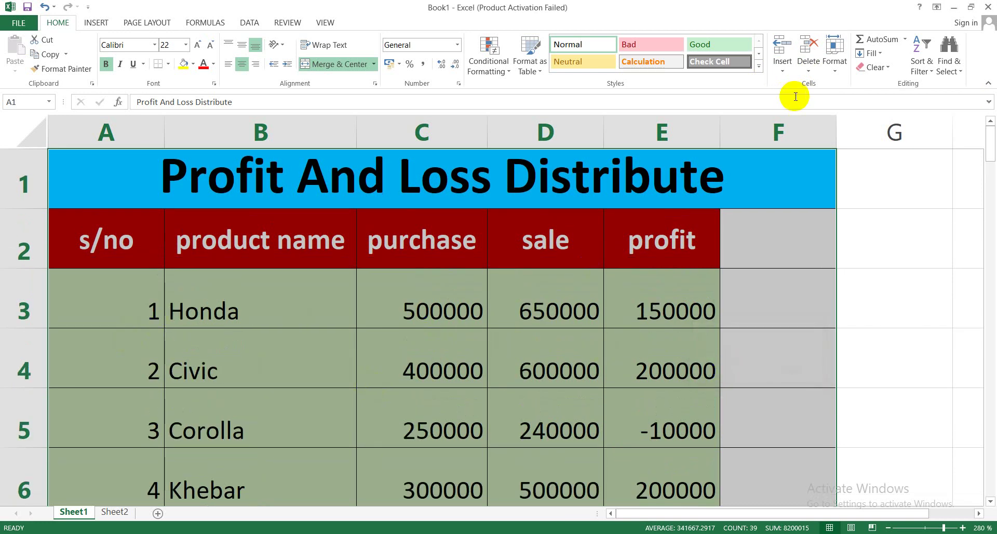
pyautogui.click(835, 70)
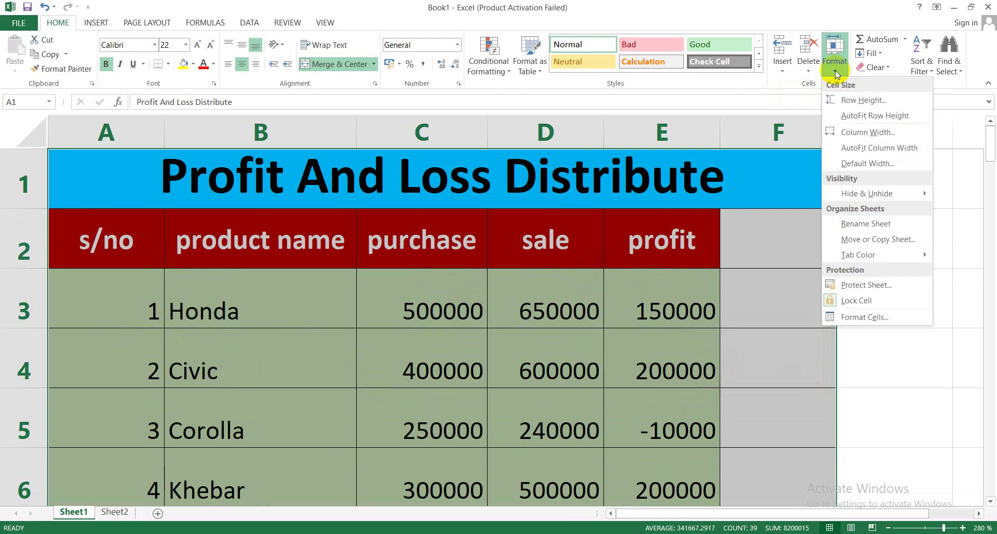
pyautogui.click(864, 116)
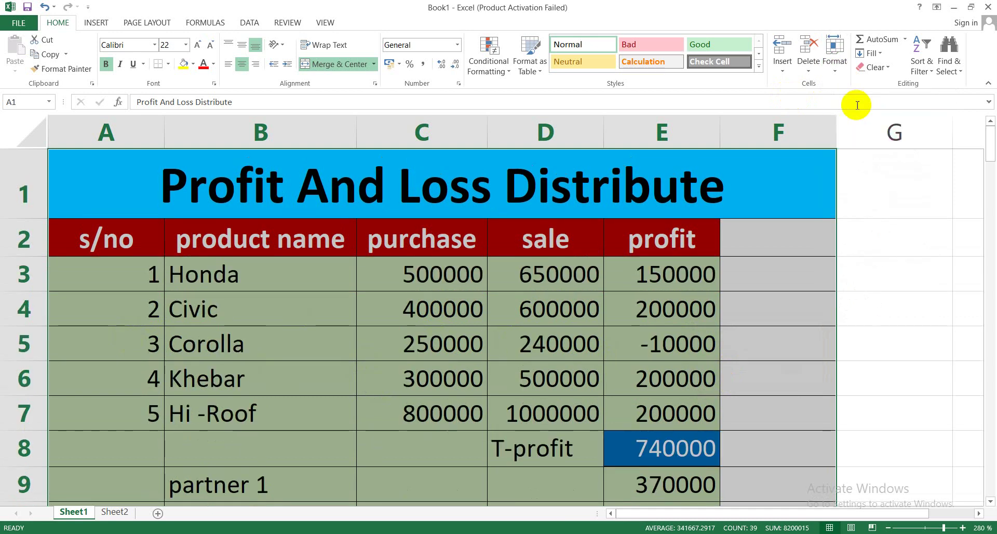
pyautogui.click(833, 72)
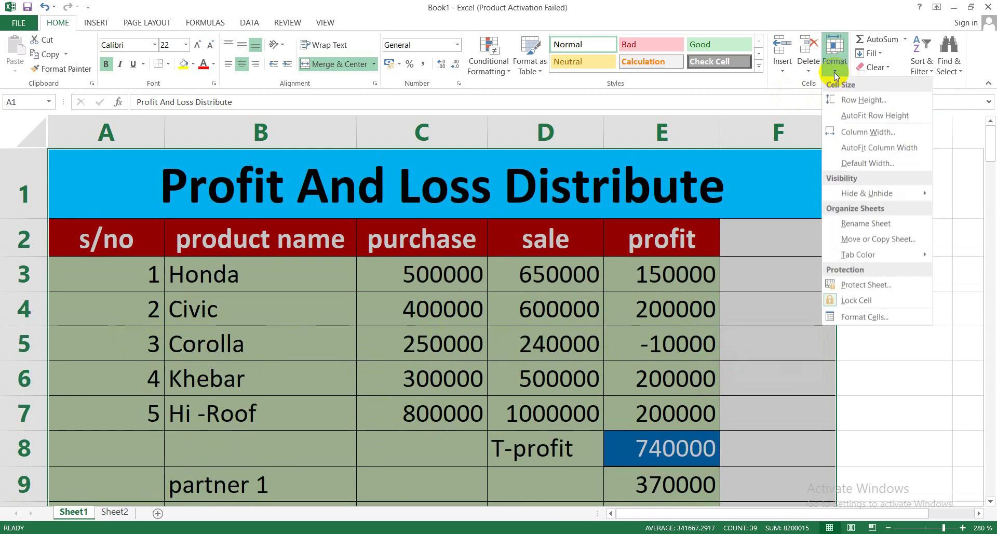
pyautogui.click(857, 100)
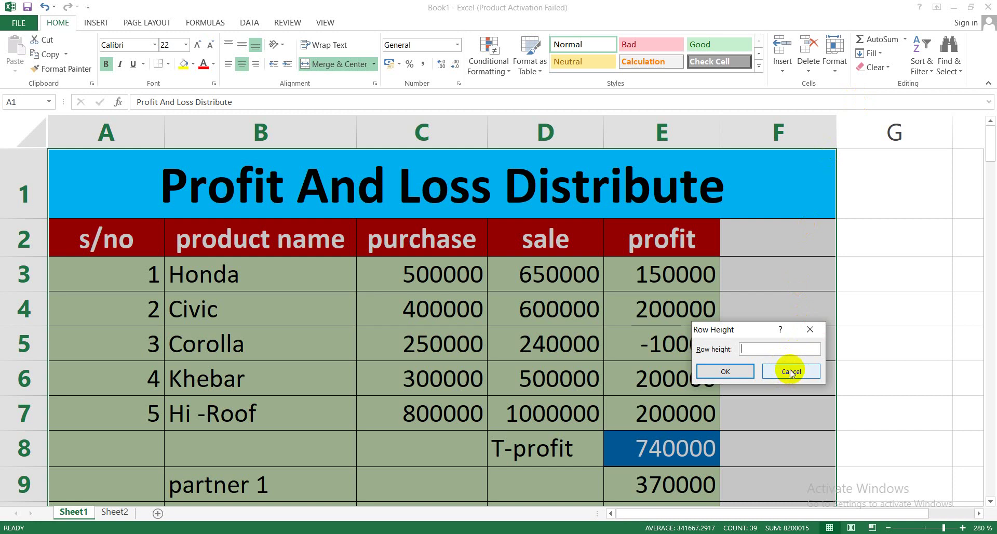
pyautogui.click(741, 372)
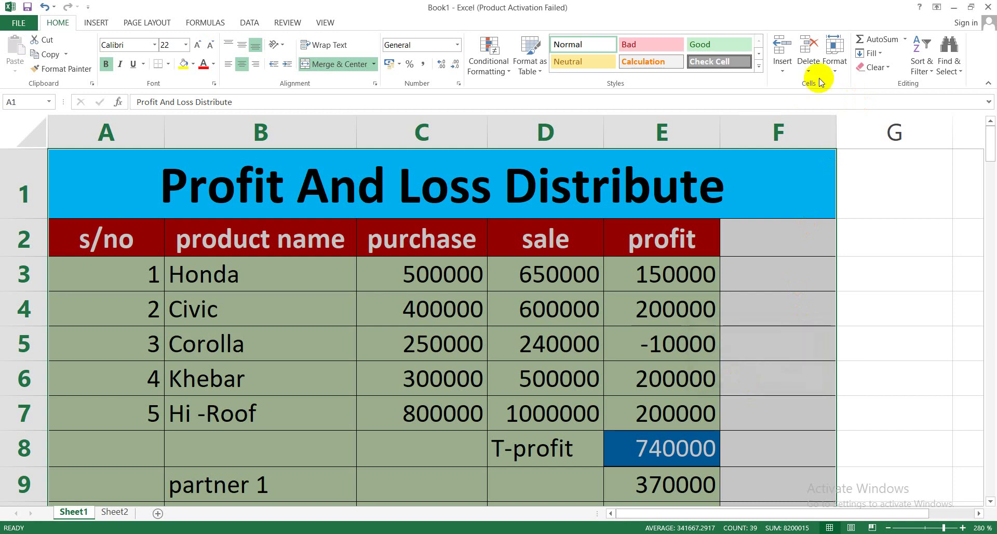
# Set the column width of the whole table range A1:F11 to 15, and AutoFit its column widths
pyautogui.click(833, 71)
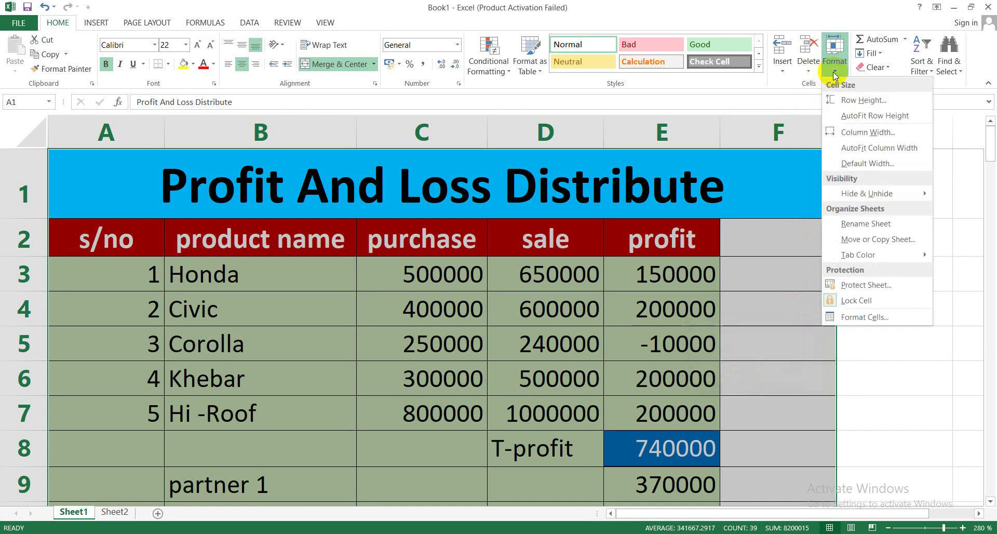
pyautogui.click(867, 133)
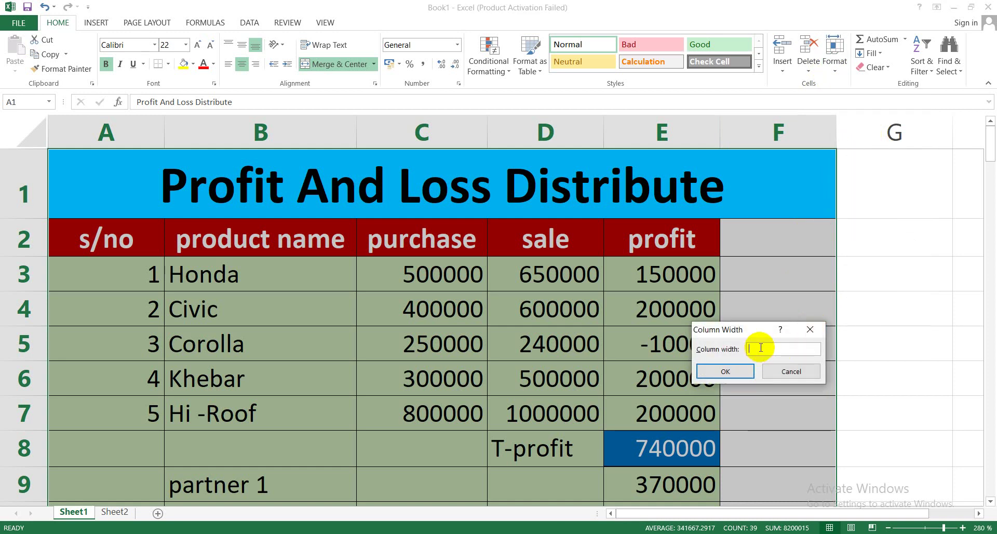
pyautogui.write('15')
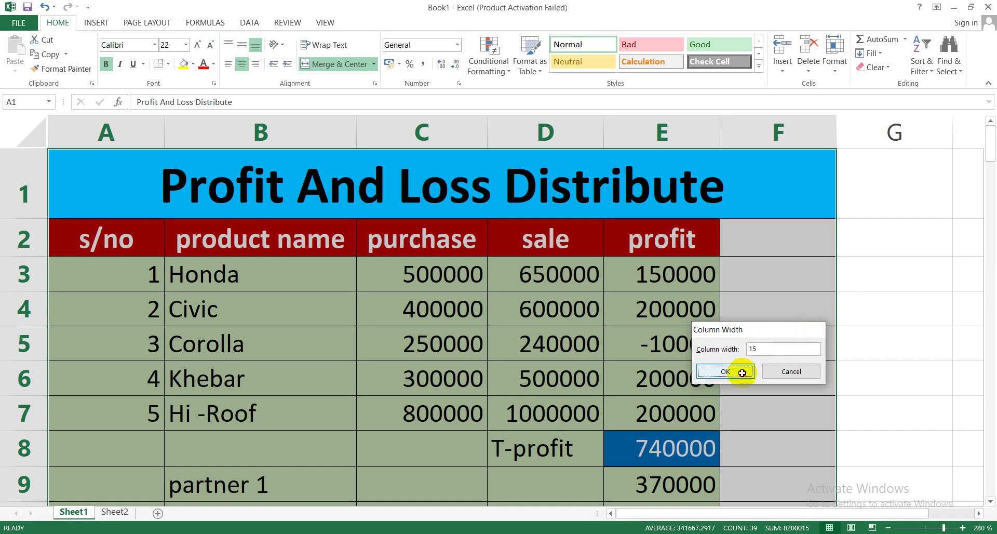
pyautogui.click(743, 372)
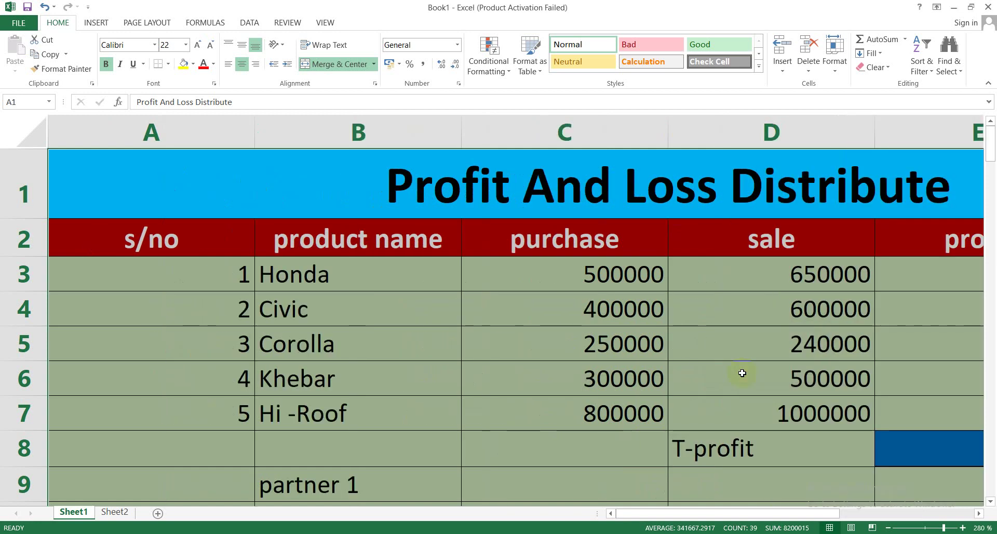
pyautogui.click(836, 71)
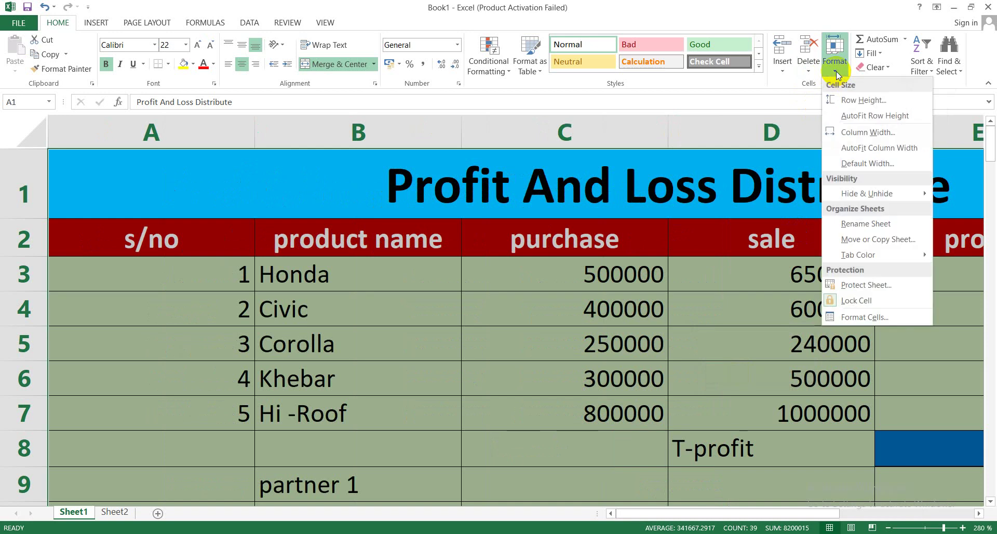
pyautogui.click(875, 149)
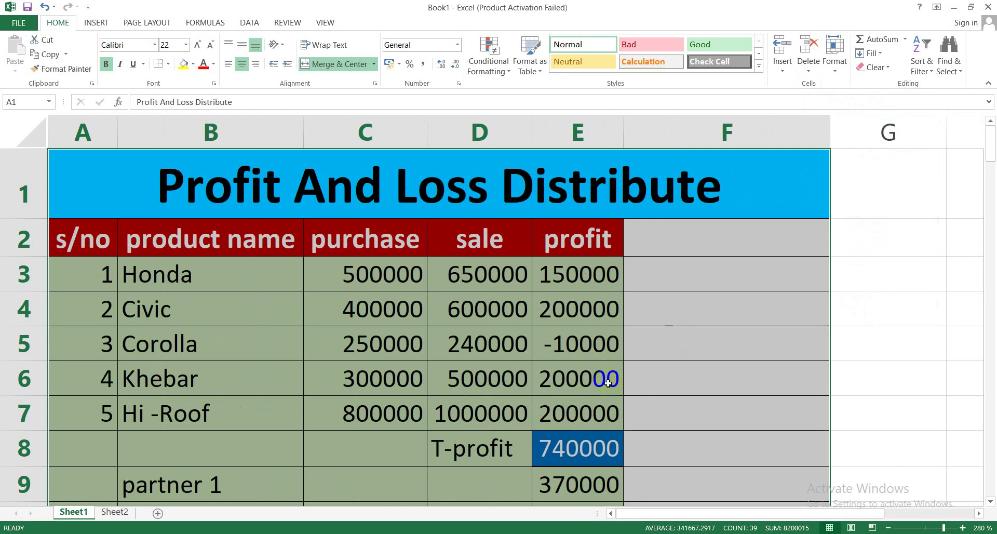
# Apply one uniform column width to the table range, and widen column B until the product name header fits
pyautogui.click(831, 69)
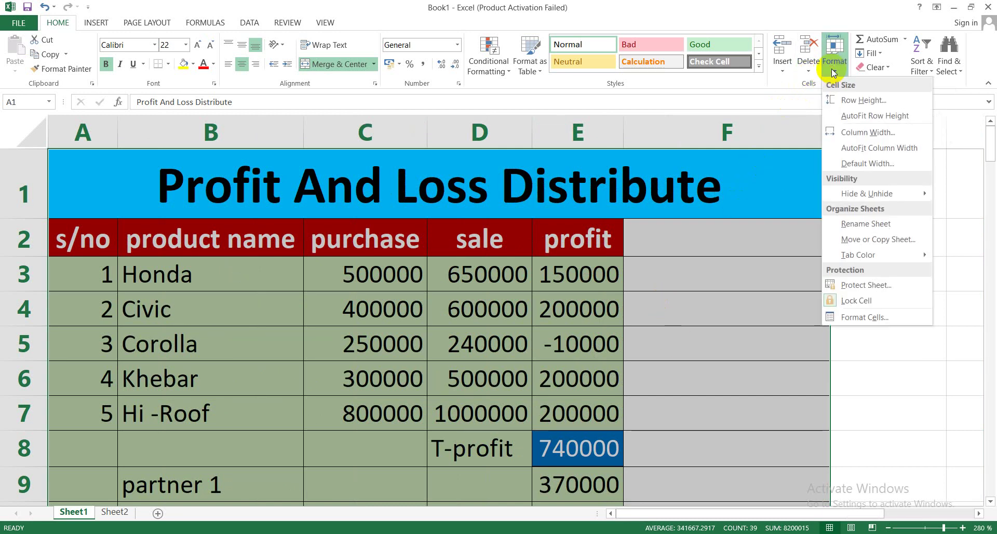
pyautogui.click(866, 133)
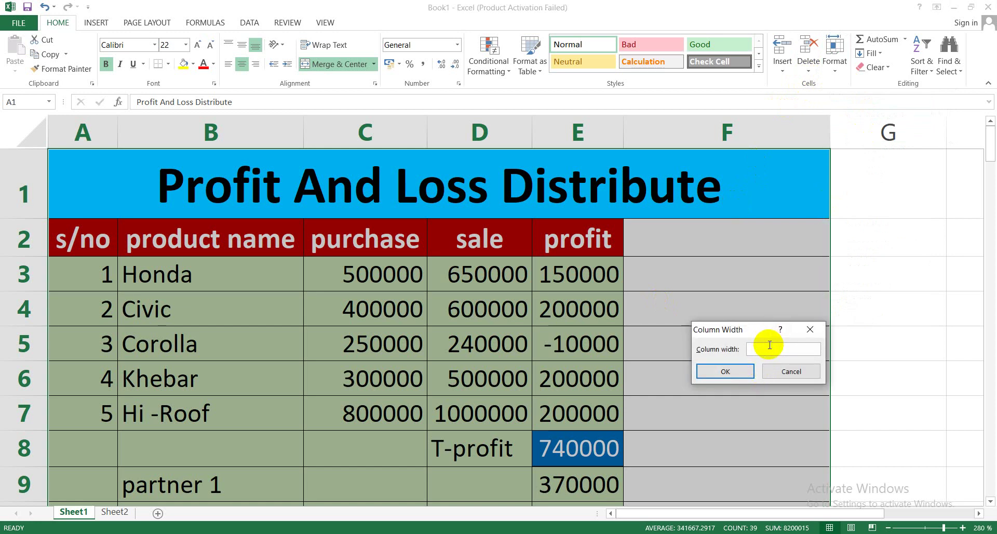
pyautogui.click(731, 372)
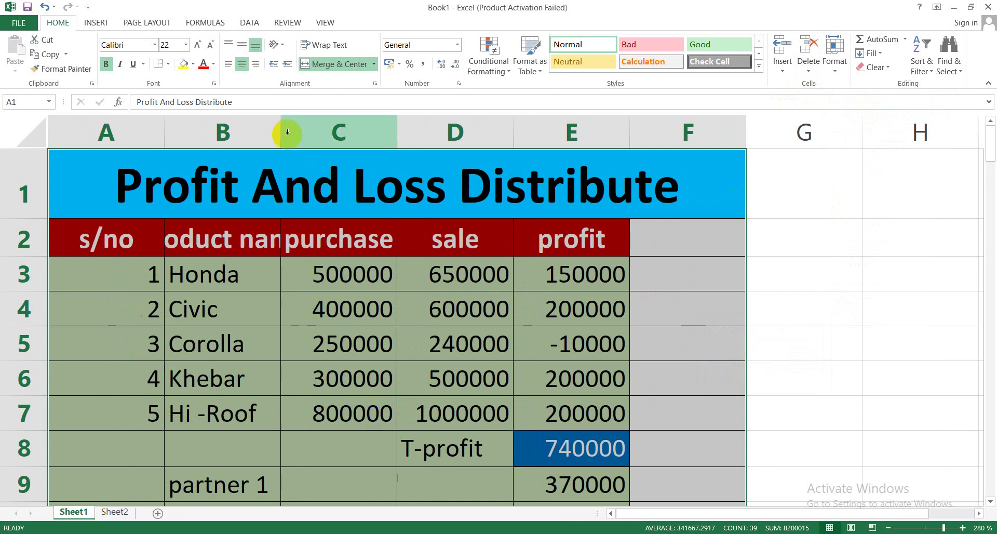
pyautogui.moveTo(287, 132); pyautogui.dragTo(341, 123)
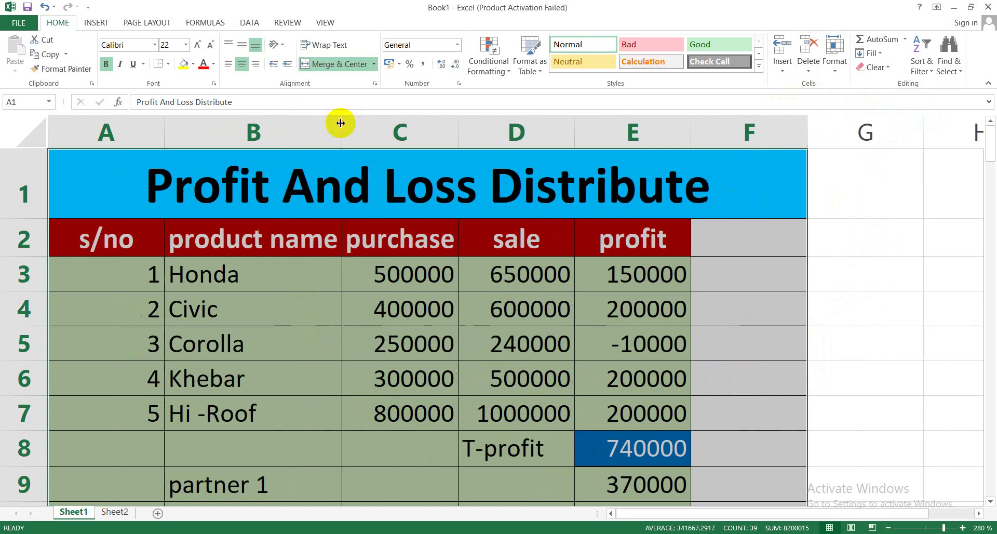
# View the sheet's default column width setting and close it without changing the value
pyautogui.click(833, 66)
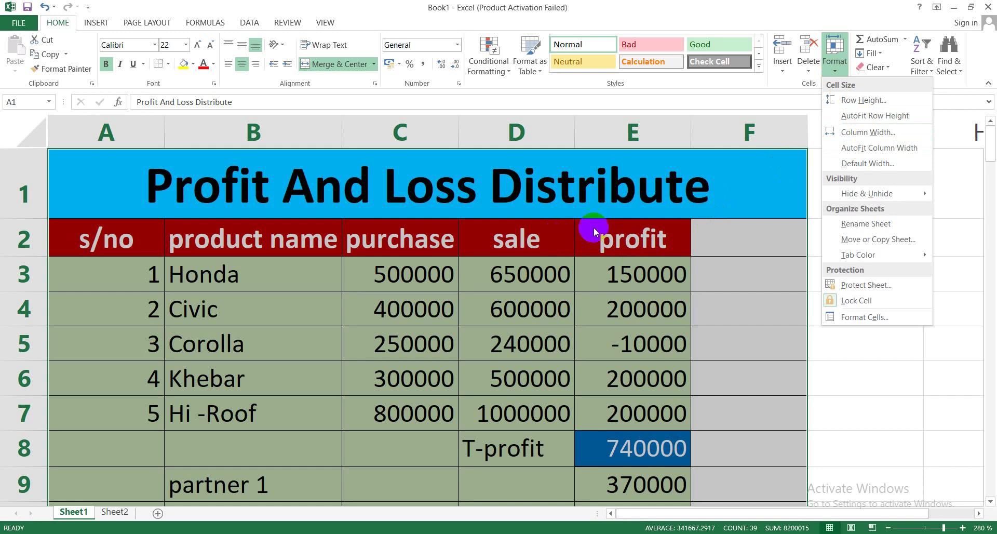
pyautogui.click(868, 163)
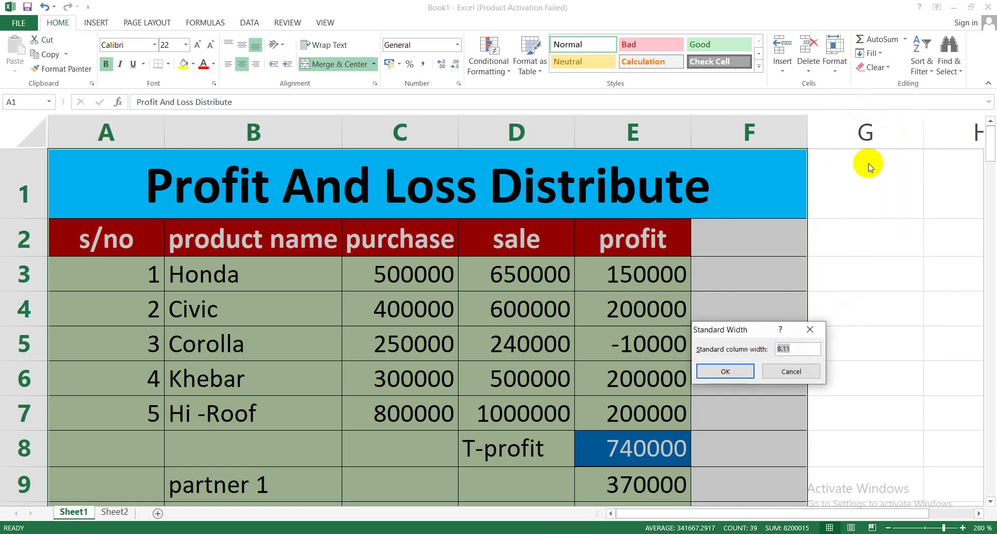
pyautogui.click(785, 372)
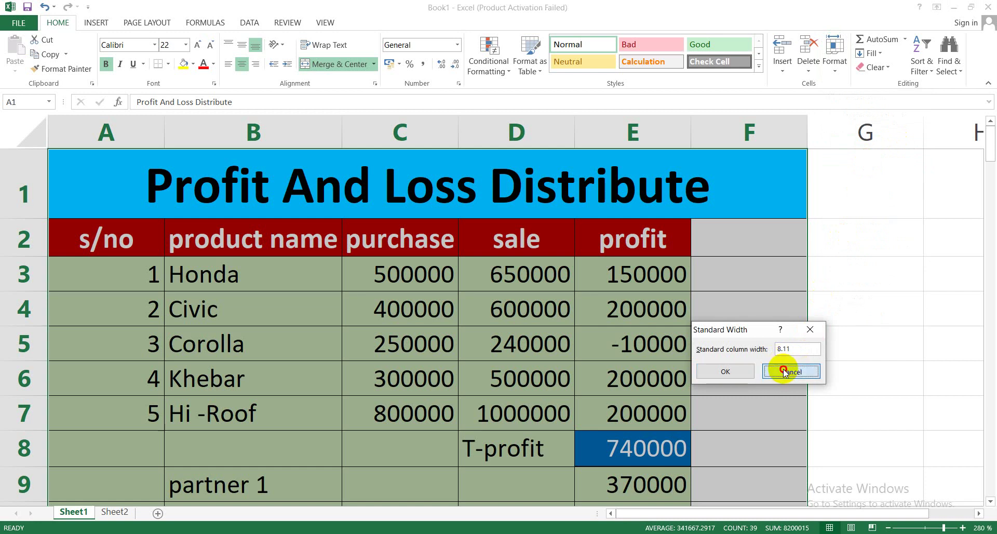
pyautogui.click(832, 73)
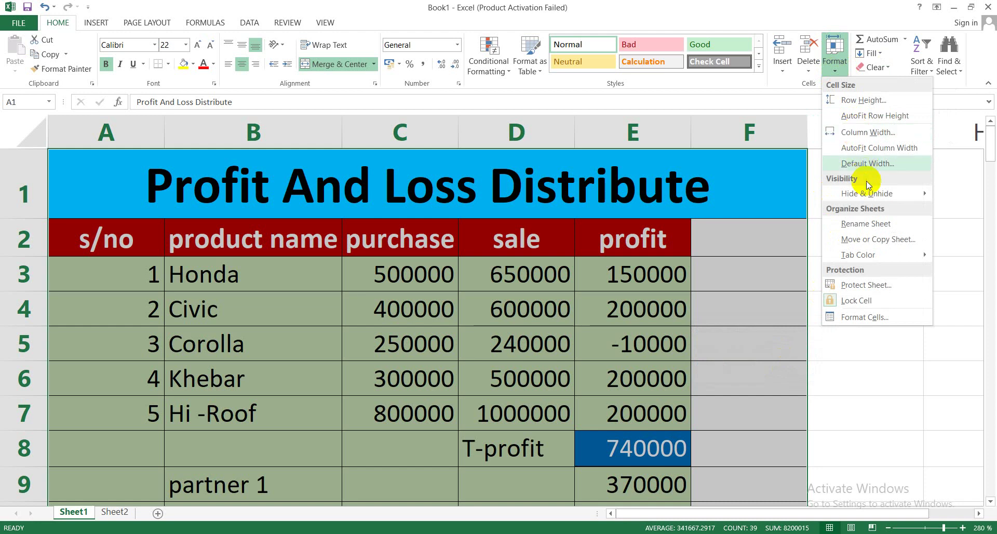
pyautogui.moveTo(866, 192)
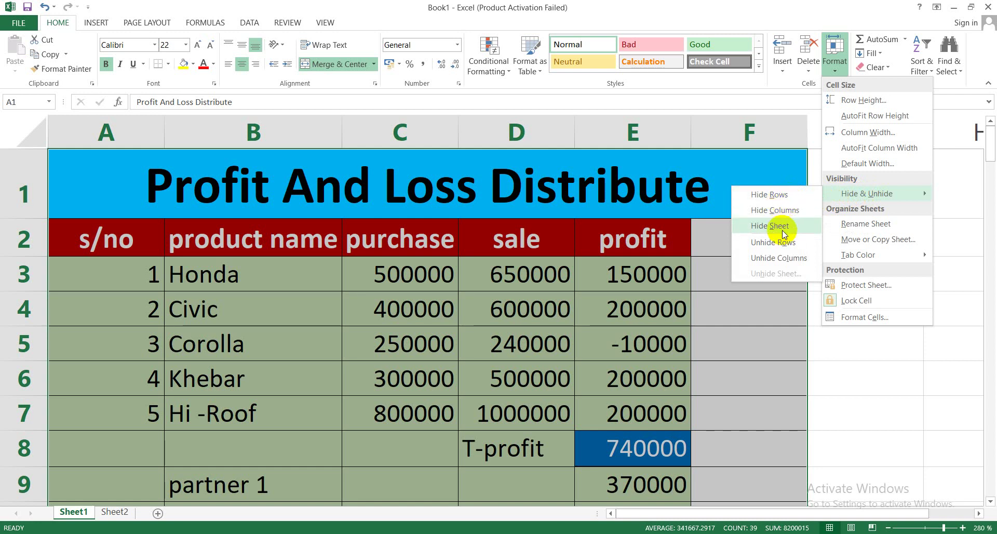
pyautogui.click(785, 258)
pyautogui.click(685, 340)
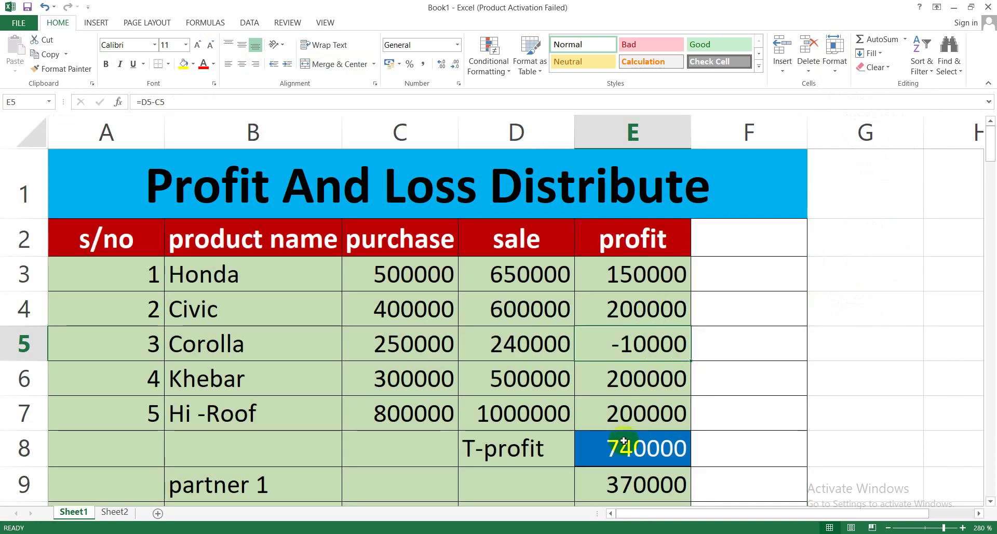
# Hide row 8 containing the T-profit total, and unhide it again
pyautogui.click(535, 450)
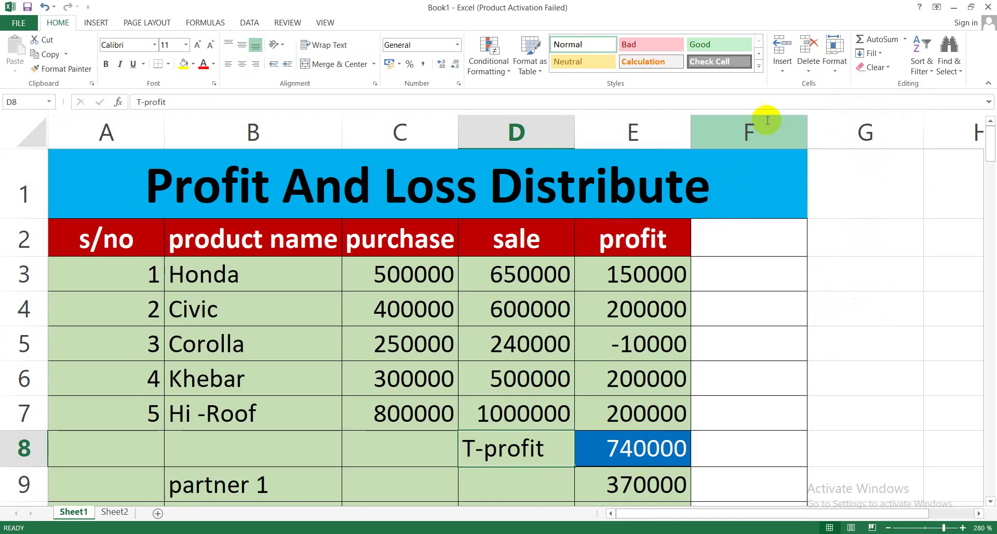
pyautogui.click(833, 70)
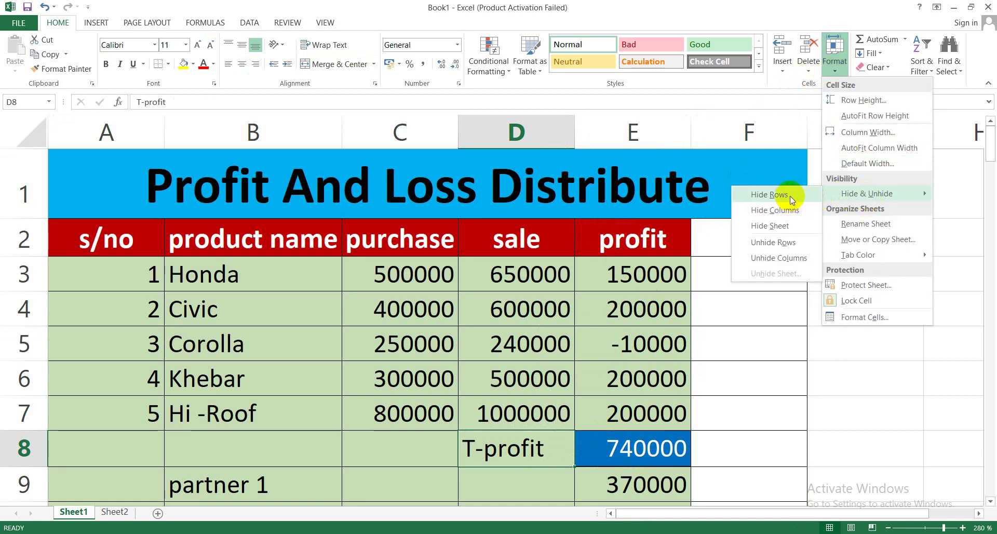
pyautogui.click(789, 195)
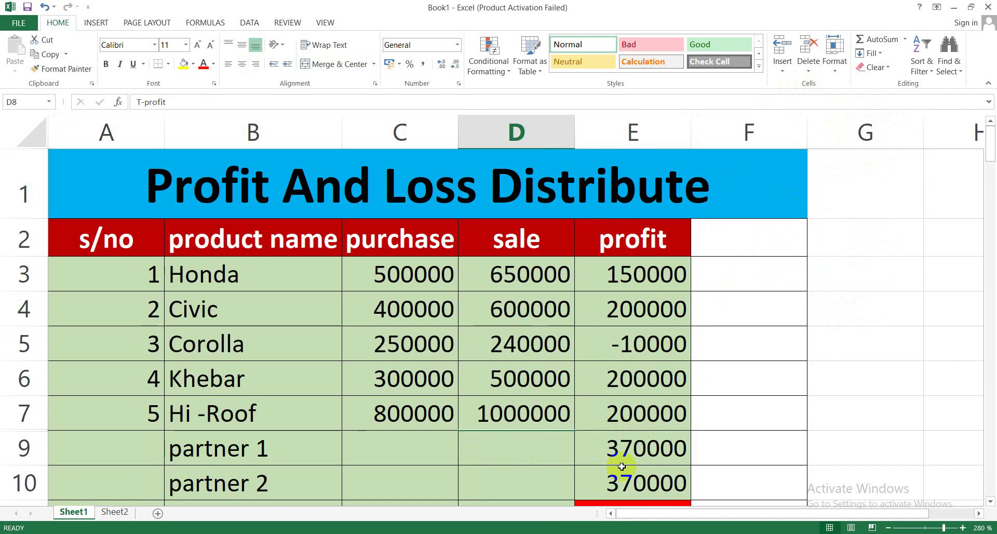
pyautogui.click(833, 74)
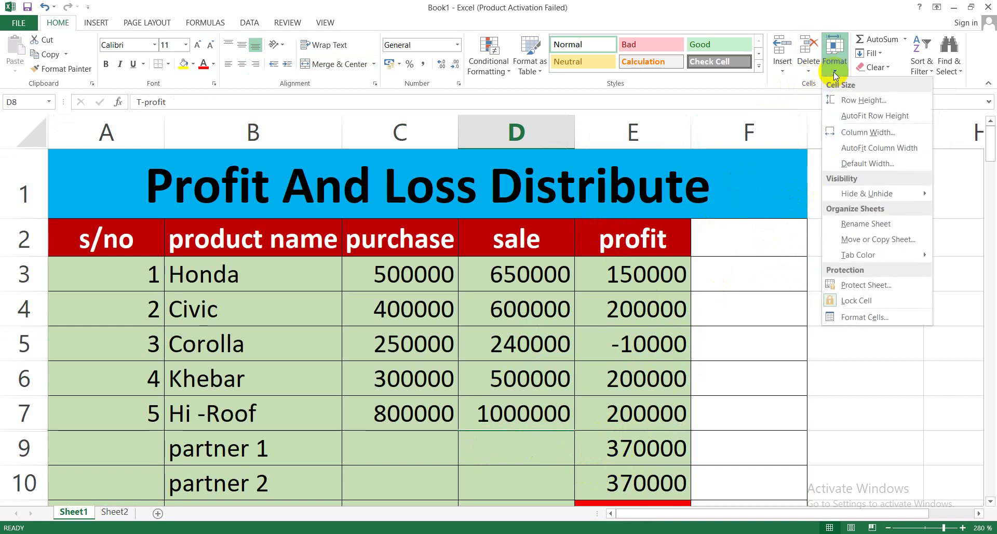
pyautogui.moveTo(862, 195)
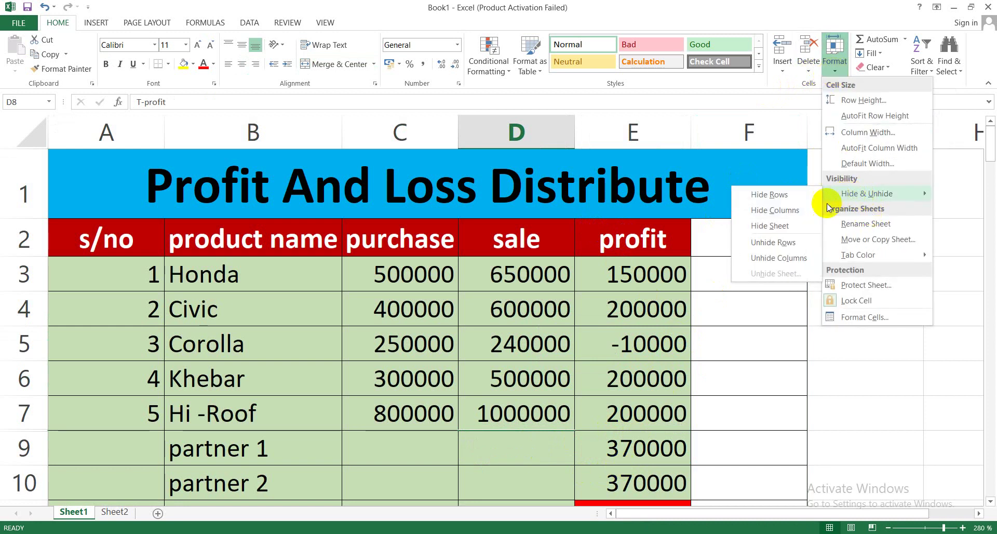
pyautogui.click(790, 238)
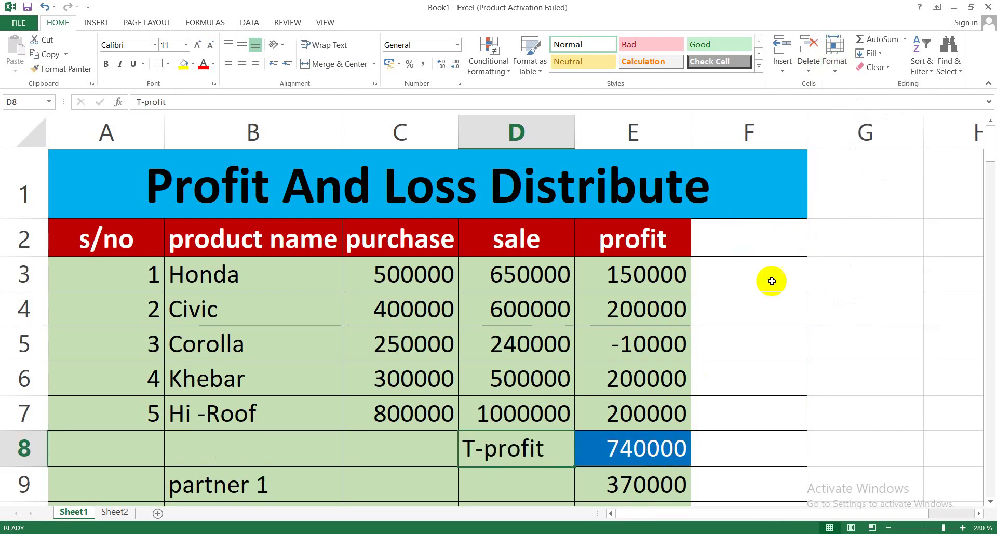
pyautogui.click(833, 68)
pyautogui.moveTo(846, 195)
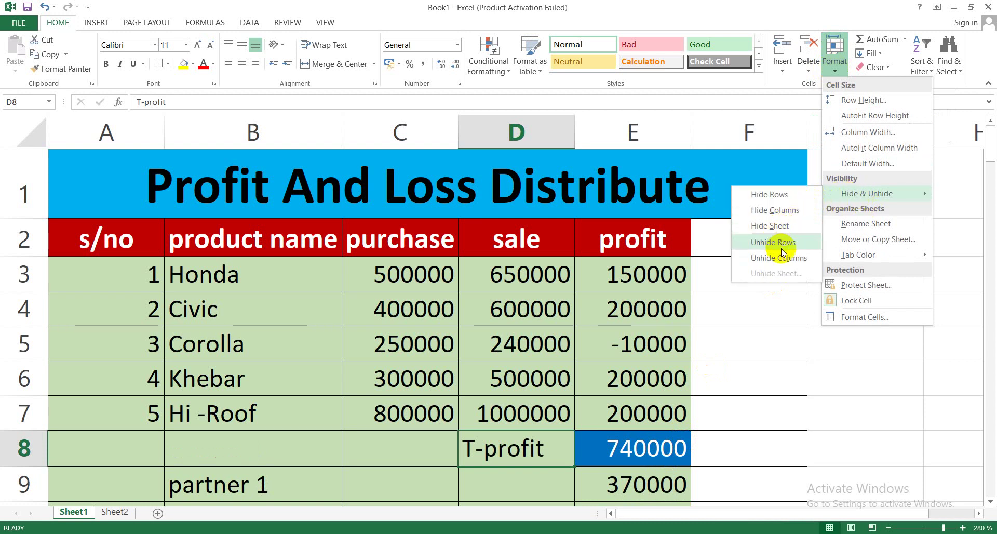
pyautogui.click(647, 340)
pyautogui.doubleClick(643, 343)
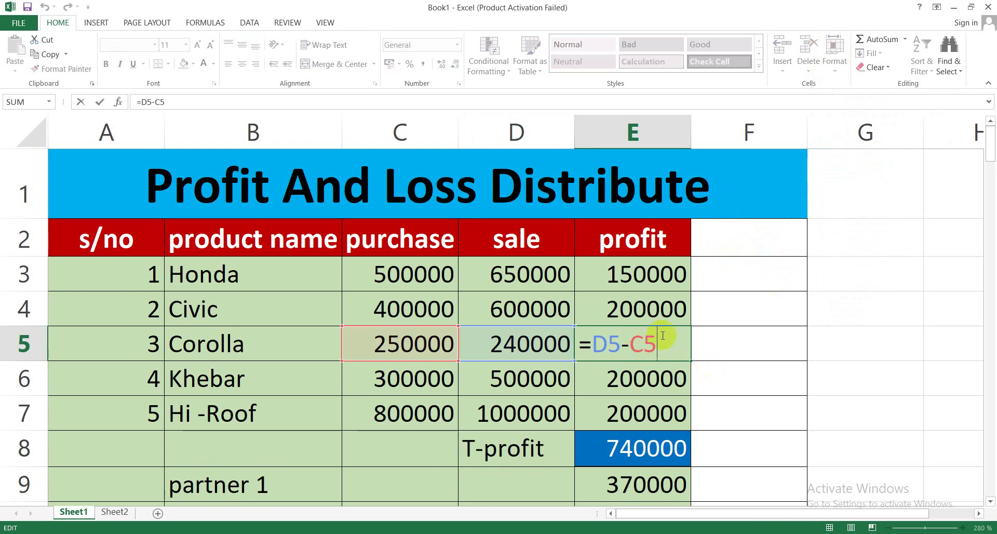
pyautogui.press('Return')
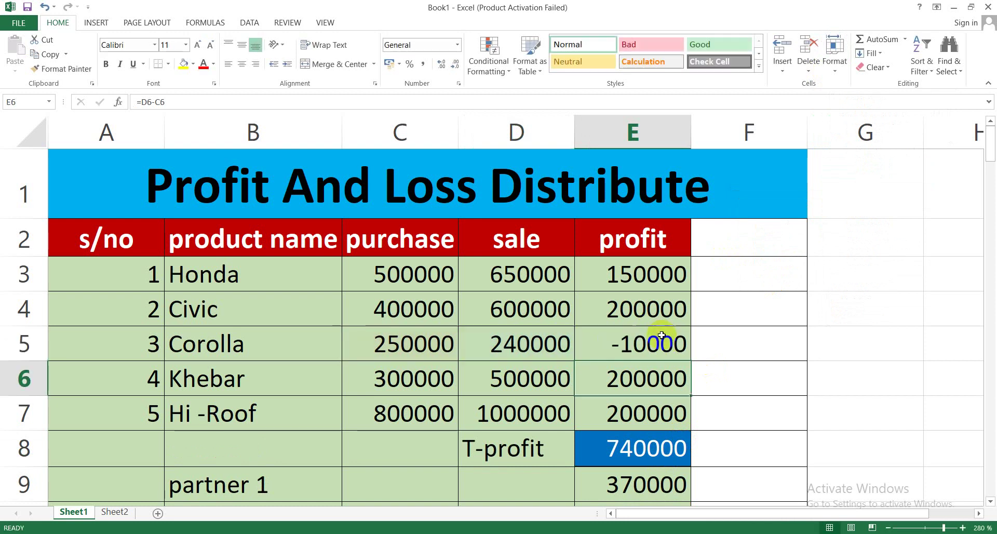
# Hide the profit column E, and unhide it again
pyautogui.click(634, 241)
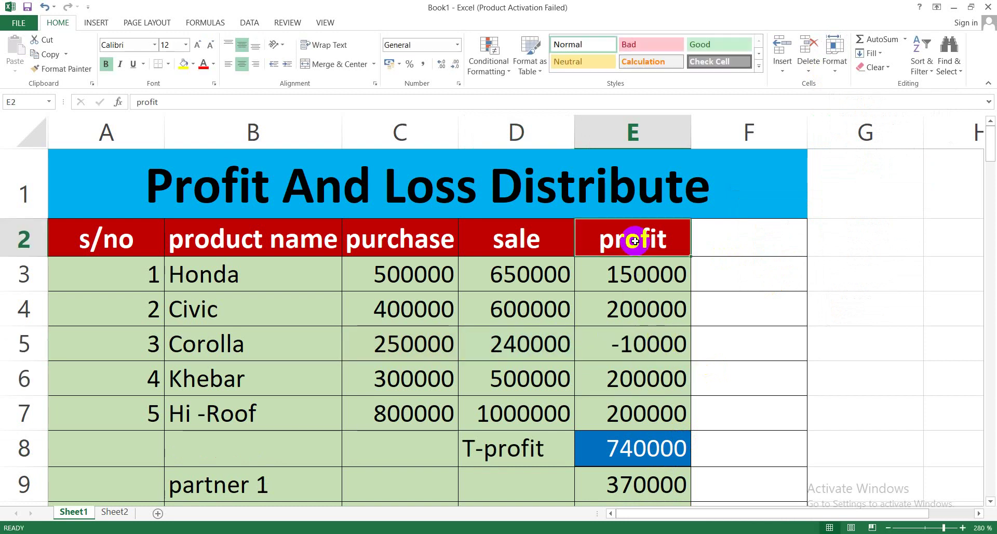
pyautogui.click(836, 72)
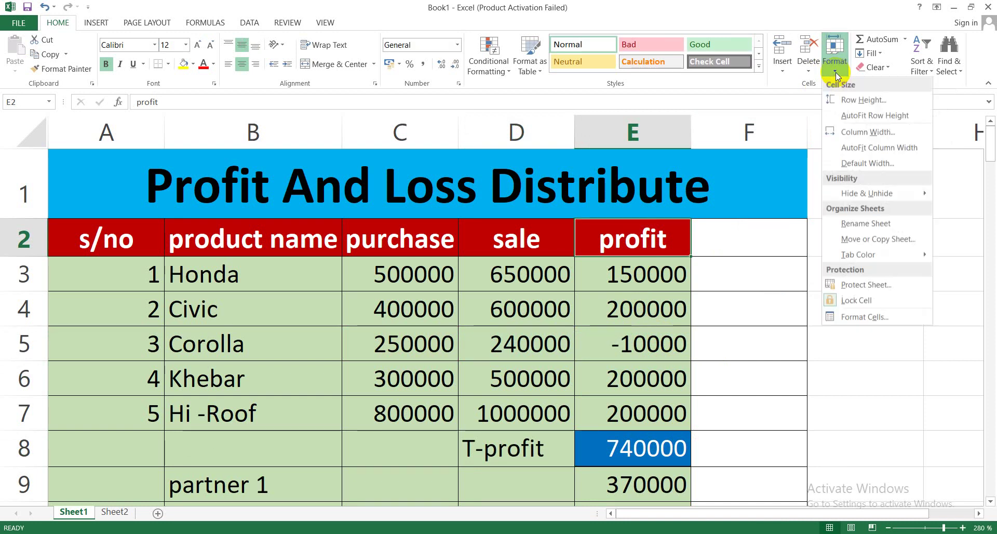
pyautogui.moveTo(872, 194)
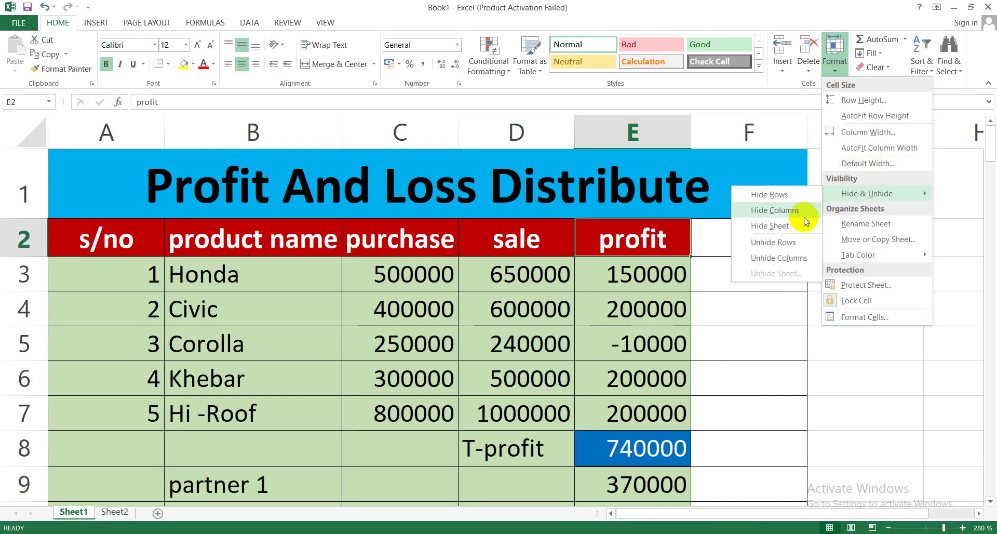
pyautogui.click(774, 210)
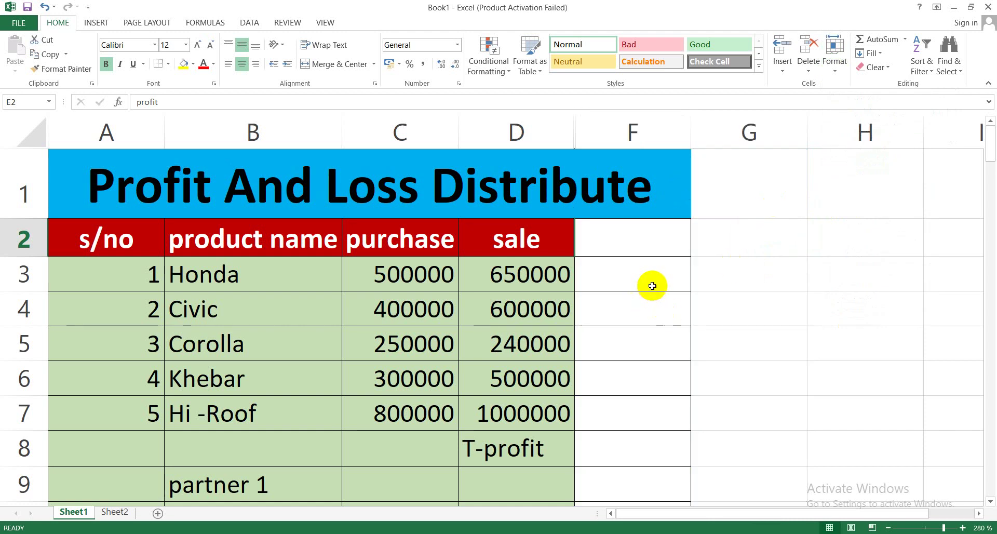
pyautogui.click(834, 74)
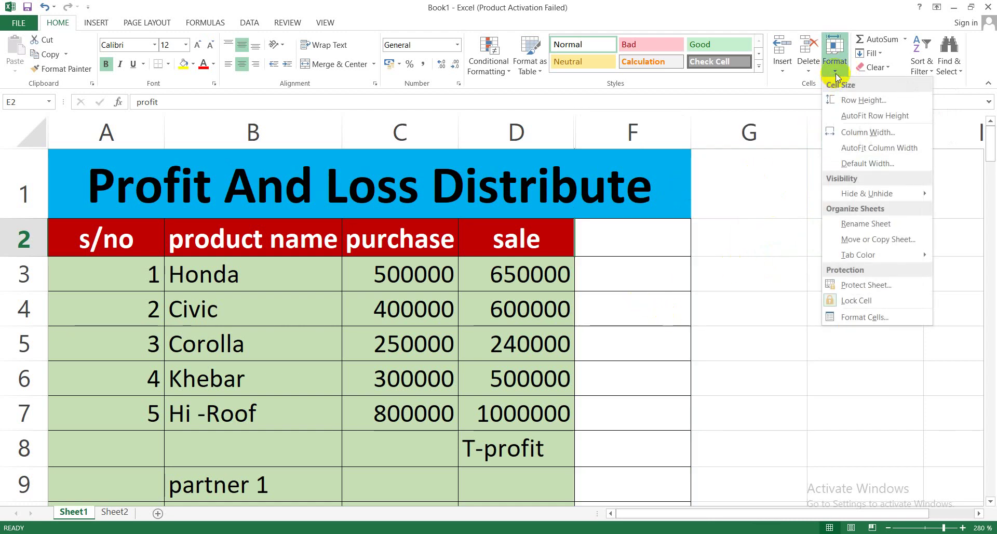
pyautogui.moveTo(865, 192)
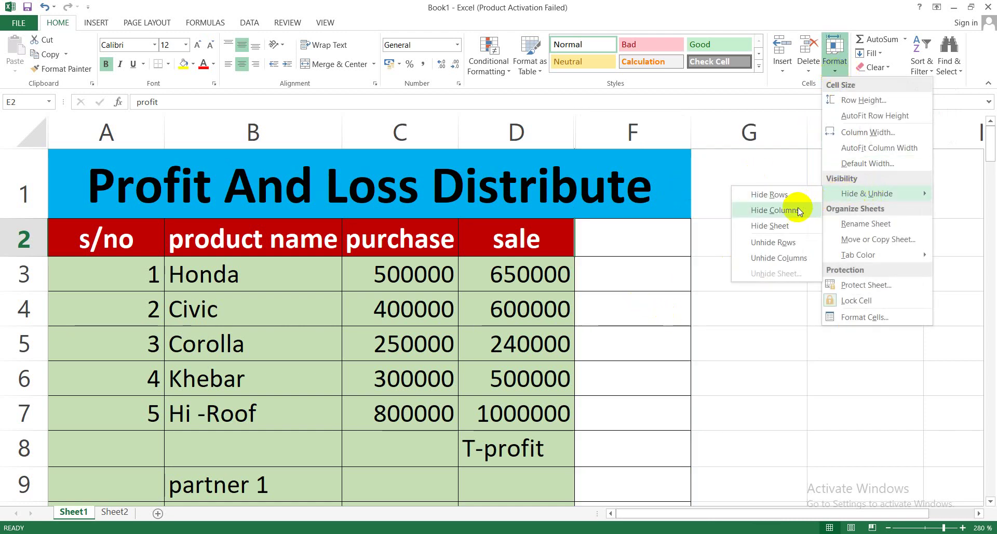
pyautogui.click(784, 259)
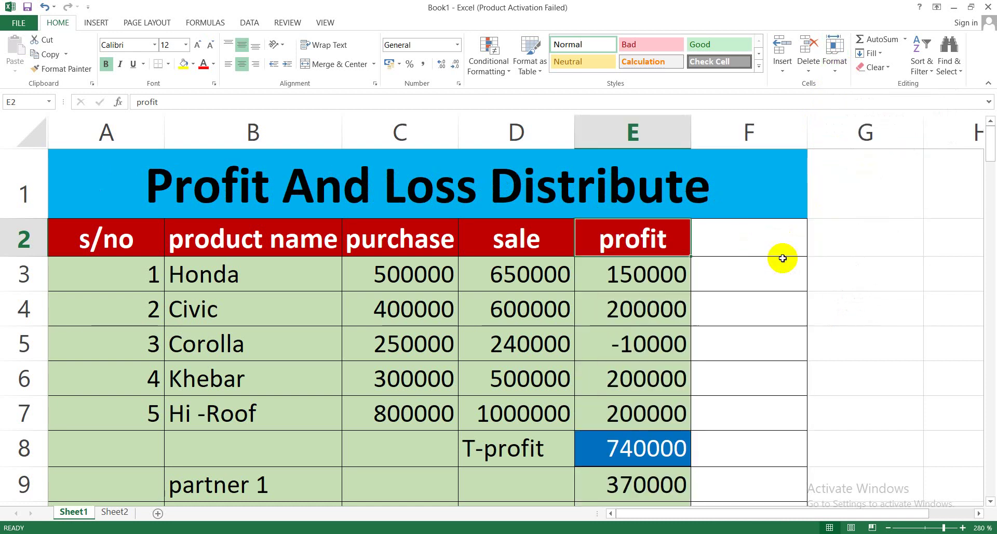
# Hide the worksheet Sheet1 containing the Profit And Loss Distribute table
pyautogui.click(834, 67)
pyautogui.moveTo(861, 193)
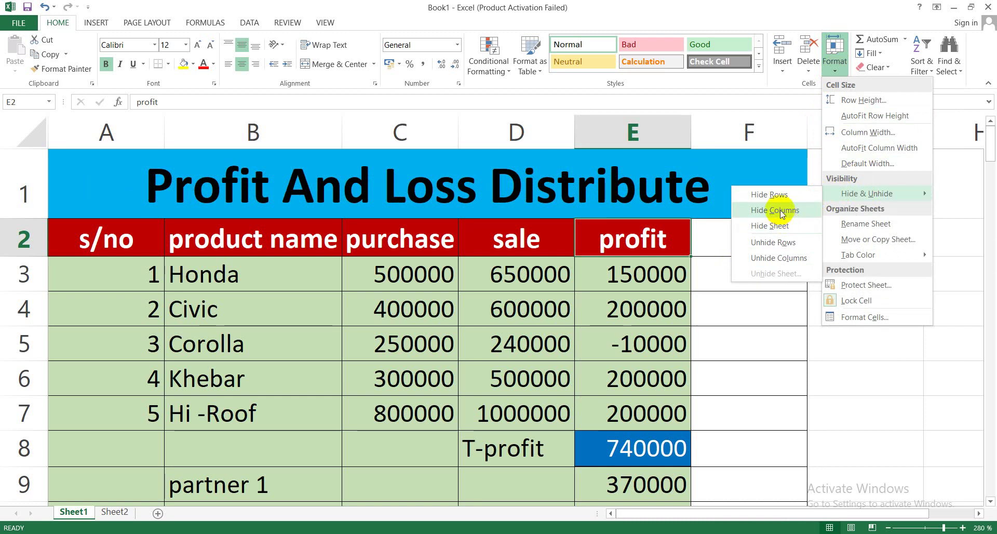
pyautogui.click(781, 224)
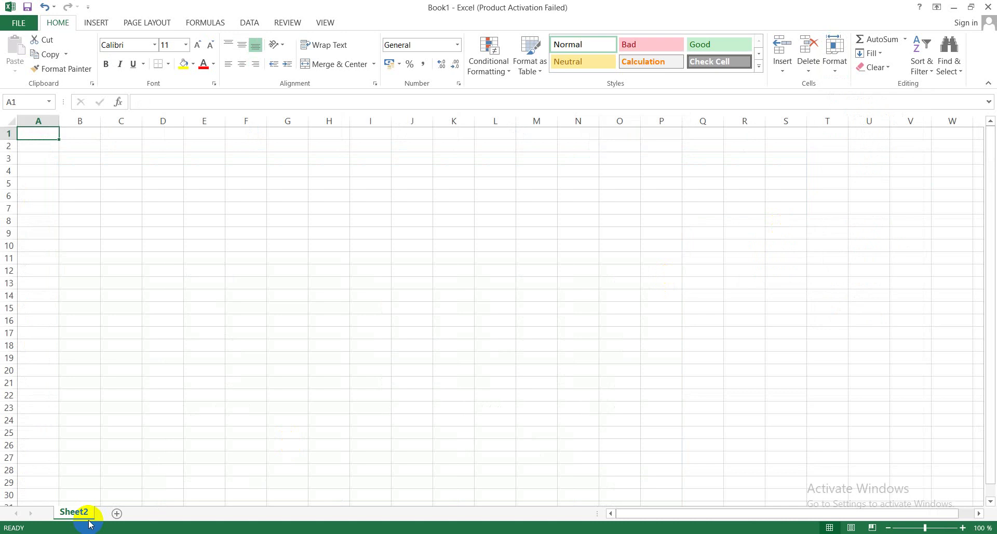
# Unhide the hidden worksheet Sheet1
pyautogui.click(833, 75)
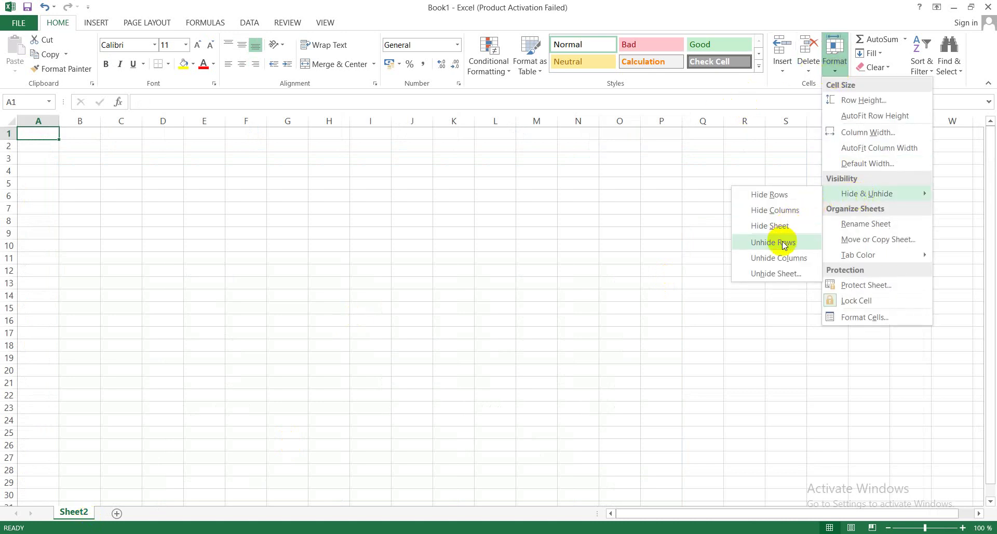
pyautogui.click(774, 273)
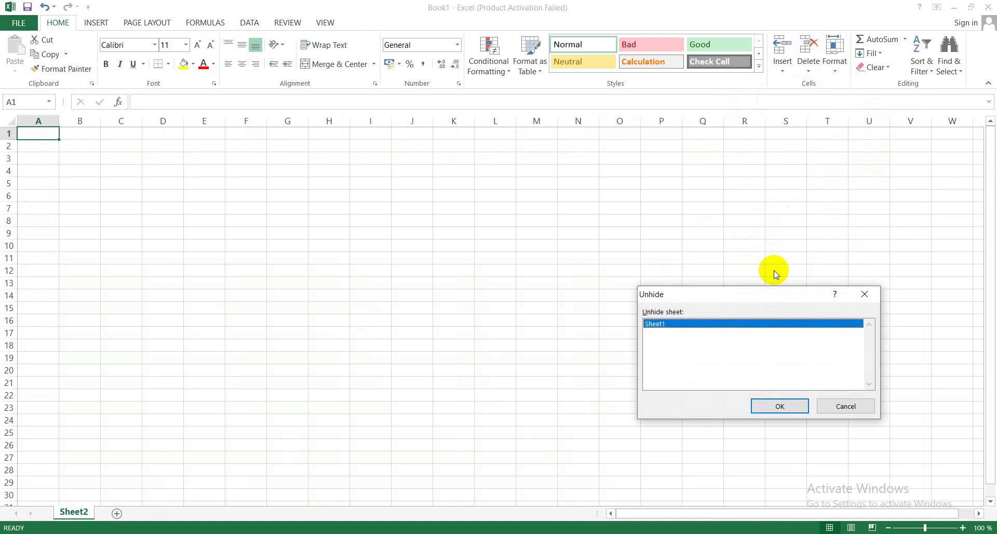
pyautogui.click(774, 405)
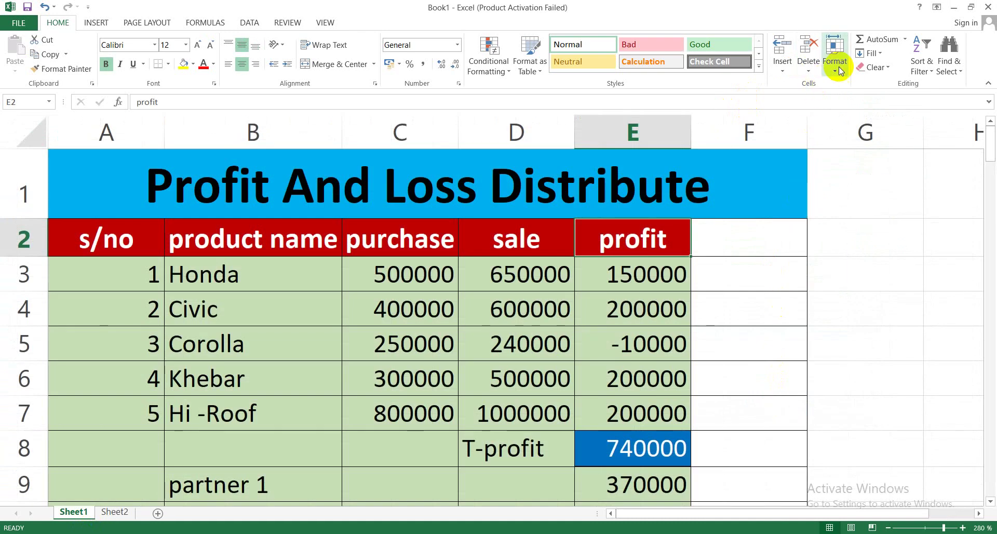
# Rename the worksheet Sheet1 as profit
pyautogui.click(834, 70)
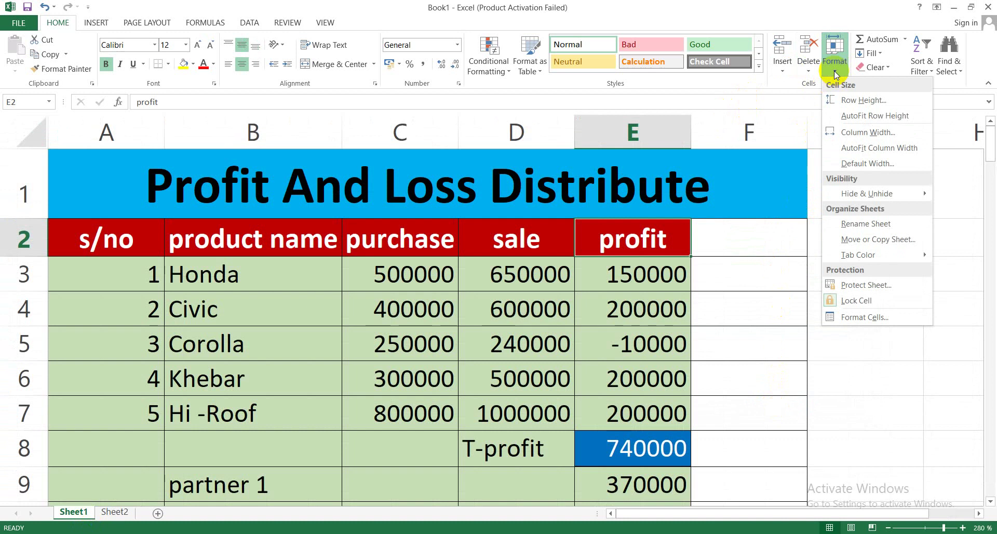
pyautogui.click(874, 223)
pyautogui.click(875, 223)
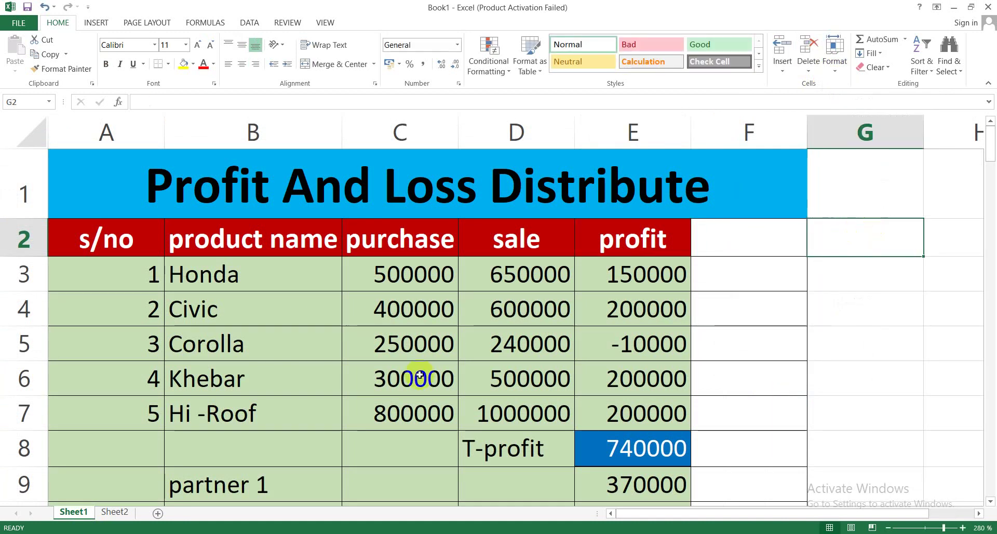
pyautogui.click(96, 508)
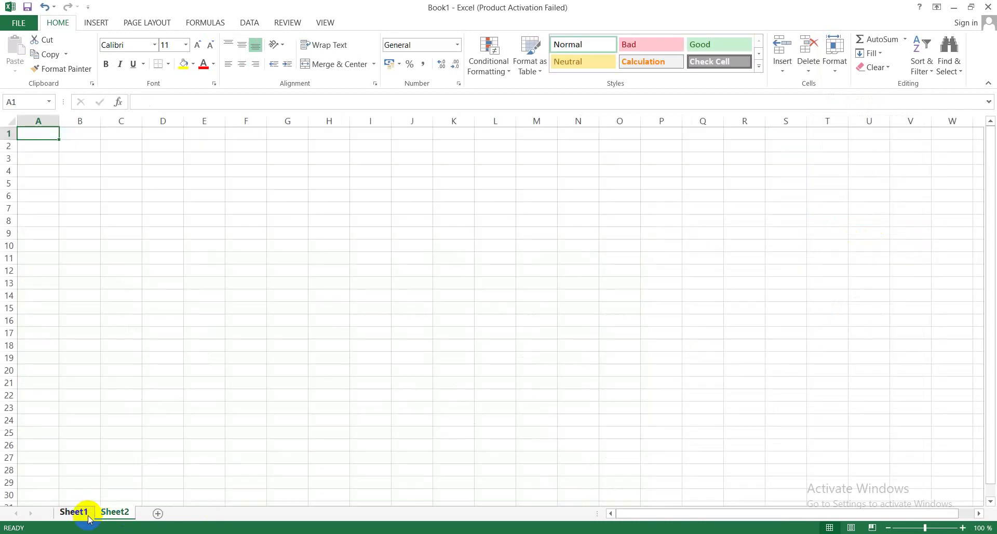
pyautogui.click(84, 512)
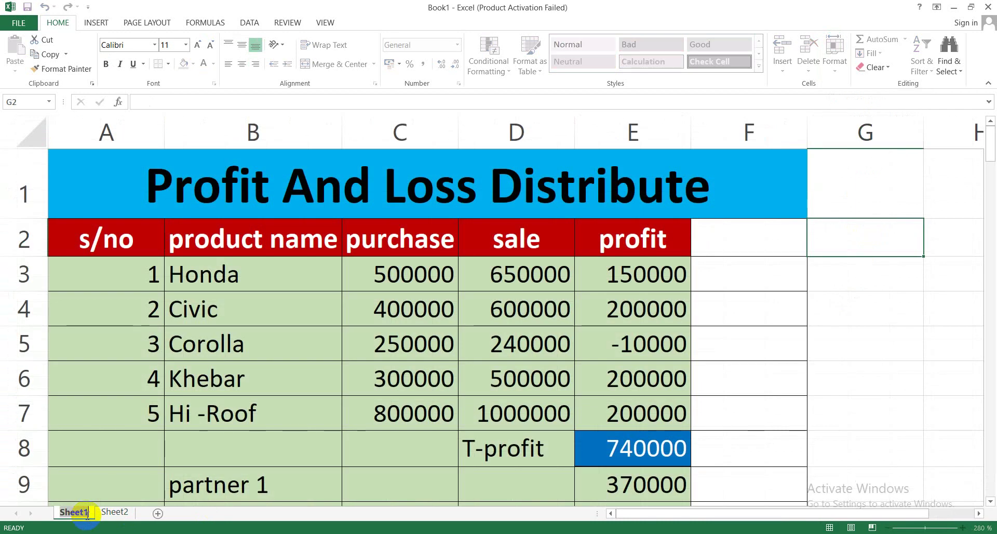
pyautogui.press('BackSpace')
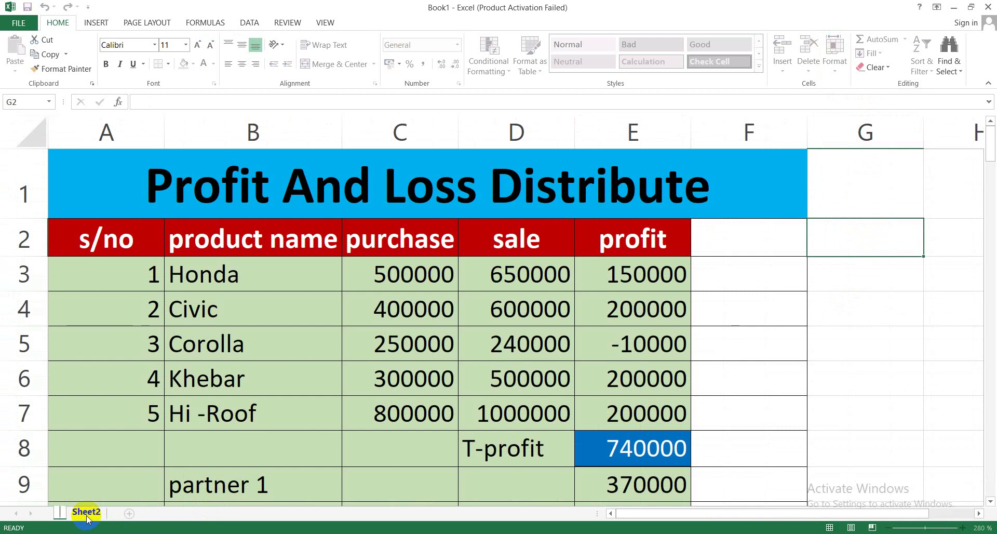
pyautogui.write('profit')
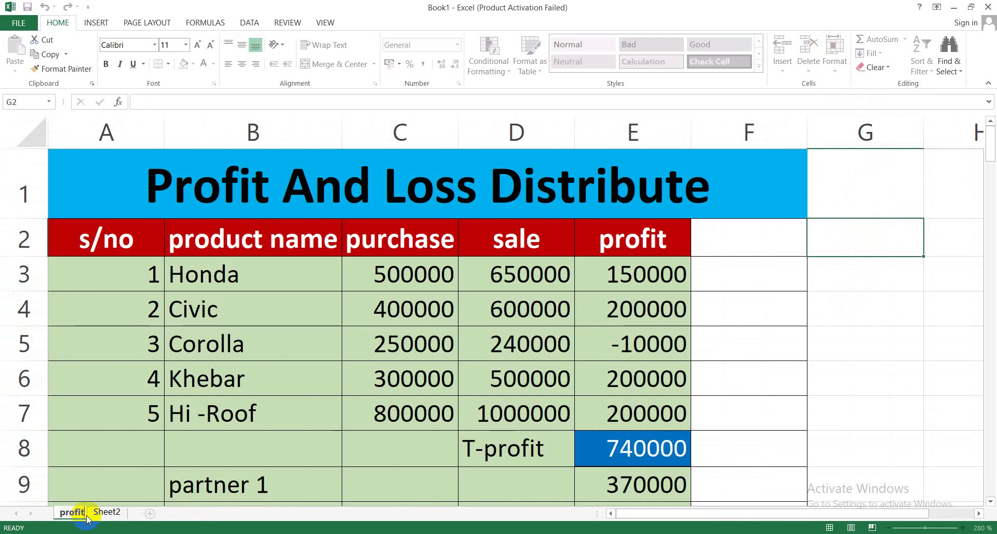
pyautogui.press('Return')
pyautogui.click(386, 271)
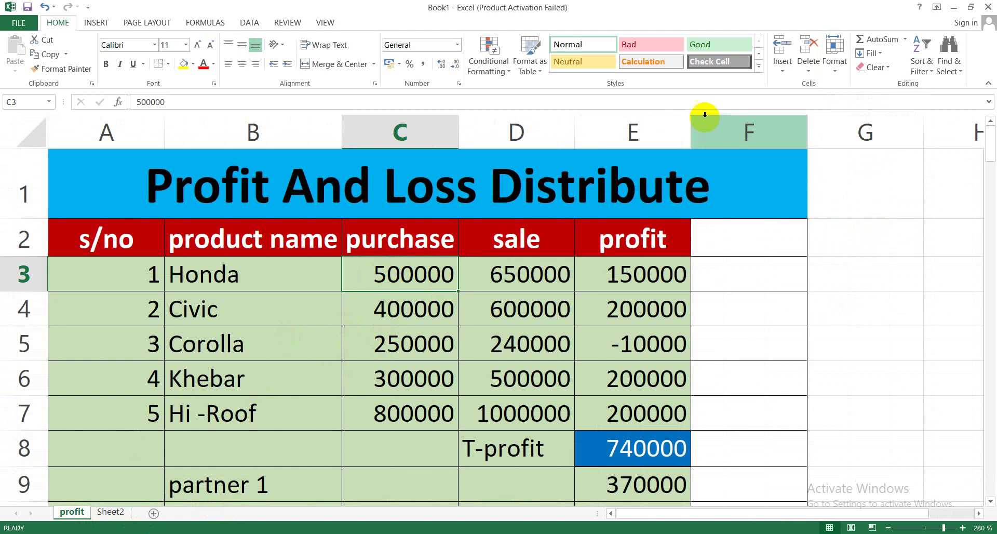
# Move the profit sheet to the end of the workbook, after Sheet2
pyautogui.click(835, 70)
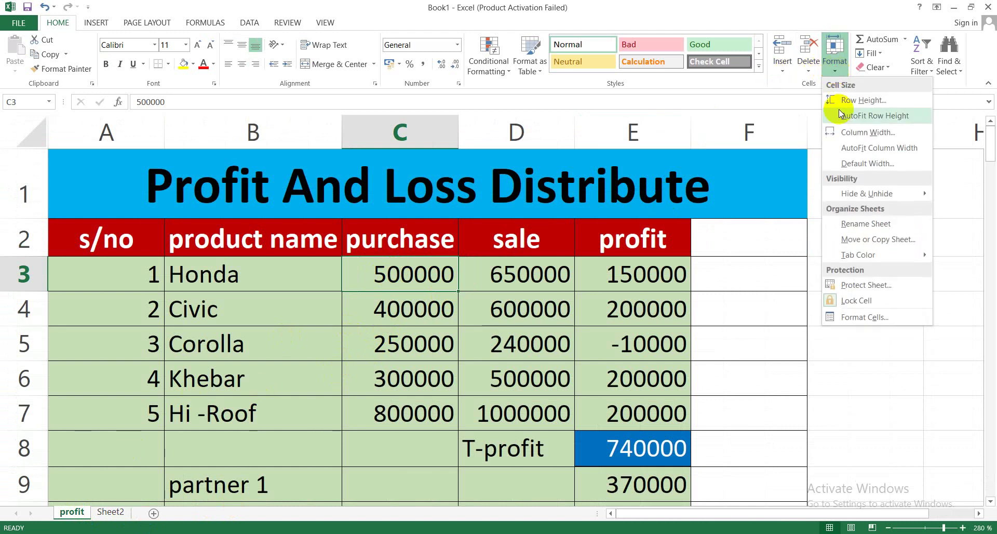
pyautogui.click(872, 240)
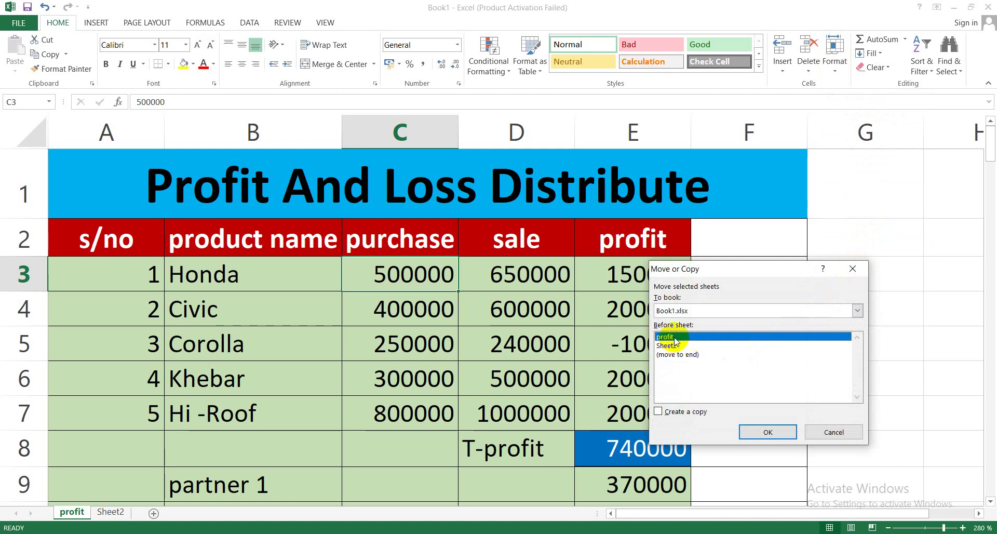
pyautogui.click(676, 355)
pyautogui.doubleClick(675, 355)
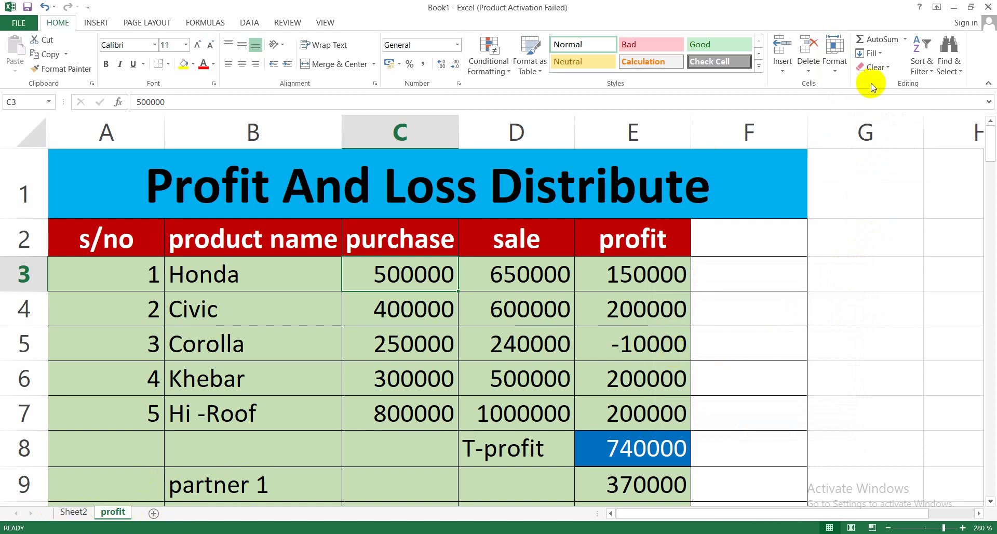
# Create a copy of the profit sheet before Sheet2, and compare the original with the copy
pyautogui.click(836, 70)
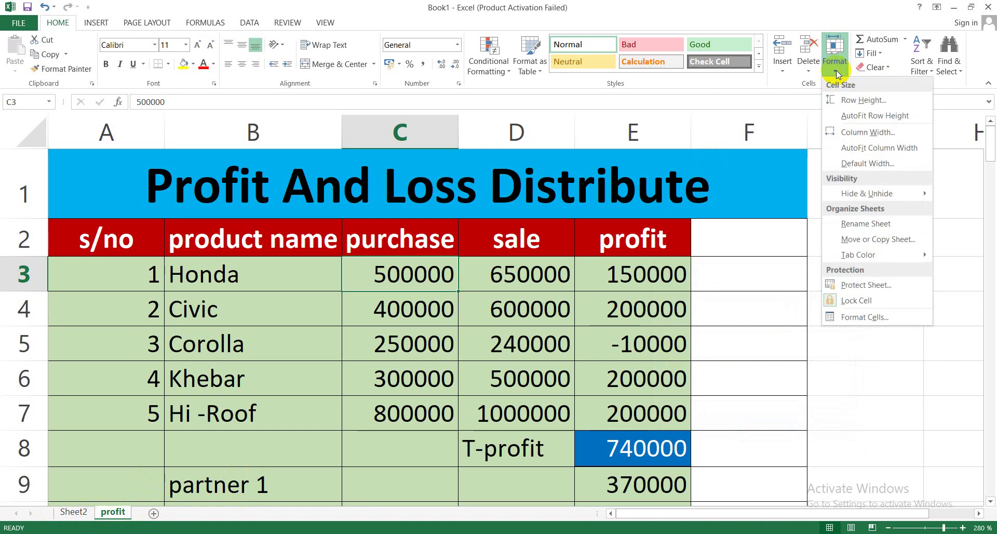
pyautogui.click(865, 240)
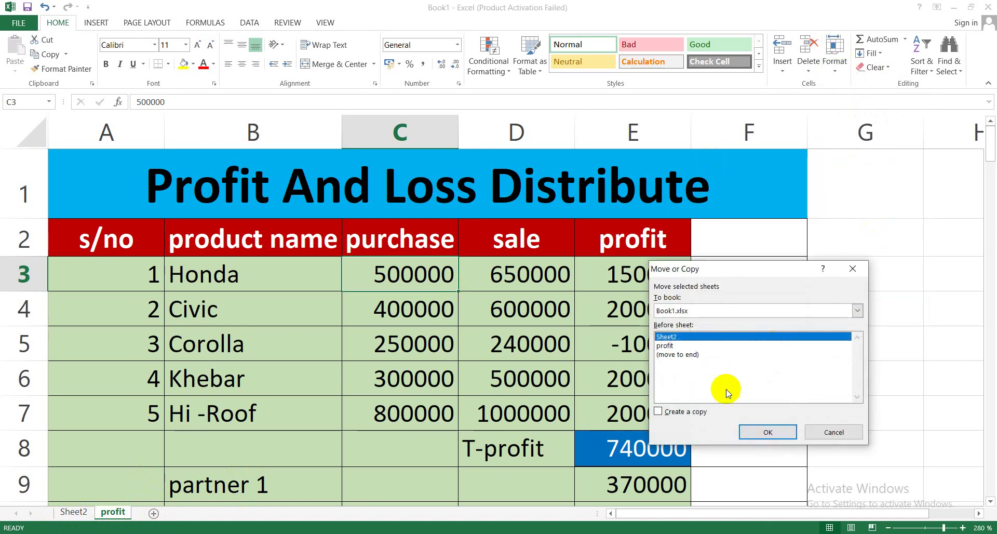
pyautogui.click(674, 337)
pyautogui.click(658, 411)
pyautogui.click(767, 432)
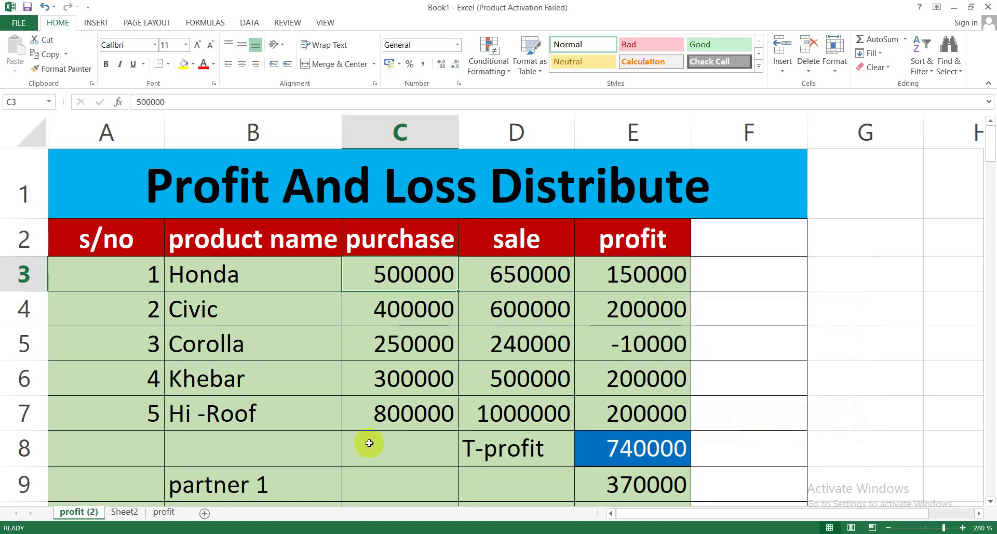
pyautogui.click(162, 511)
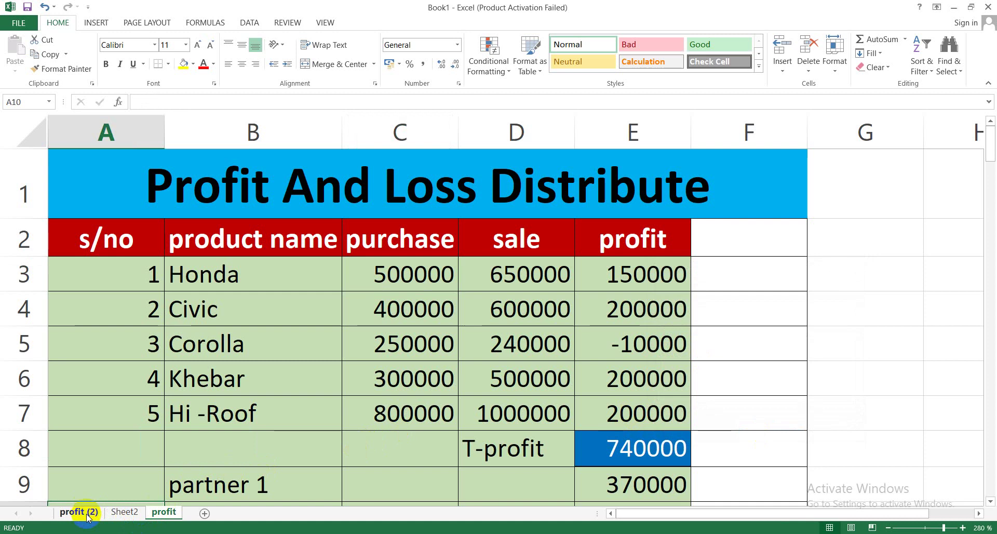
pyautogui.click(83, 510)
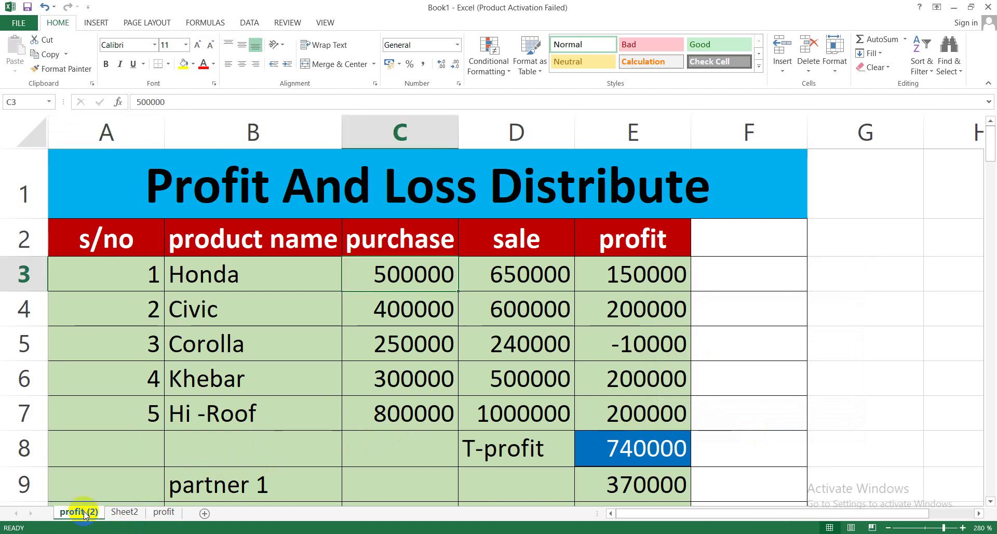
# Set the tab color of the copied profit sheet to standard red
pyautogui.click(836, 70)
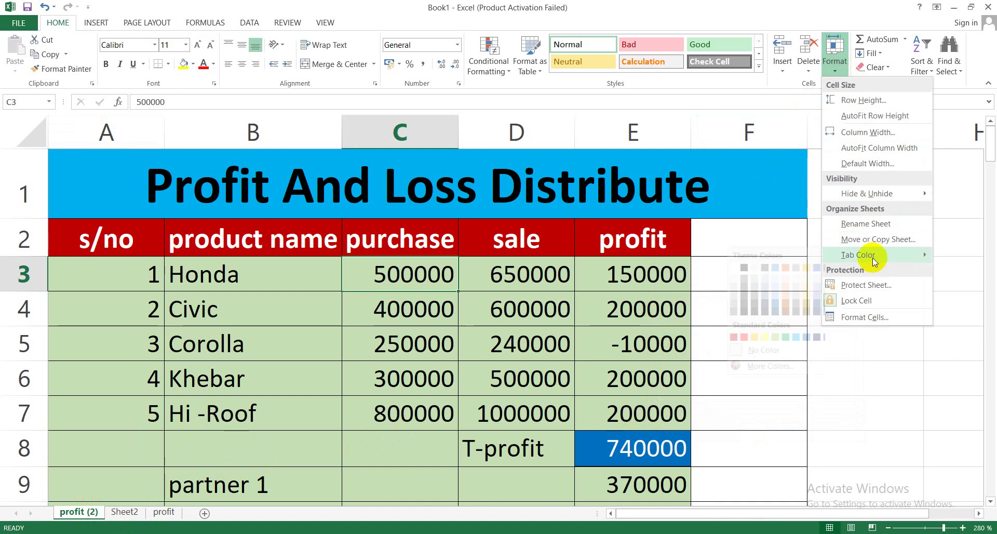
pyautogui.moveTo(874, 259)
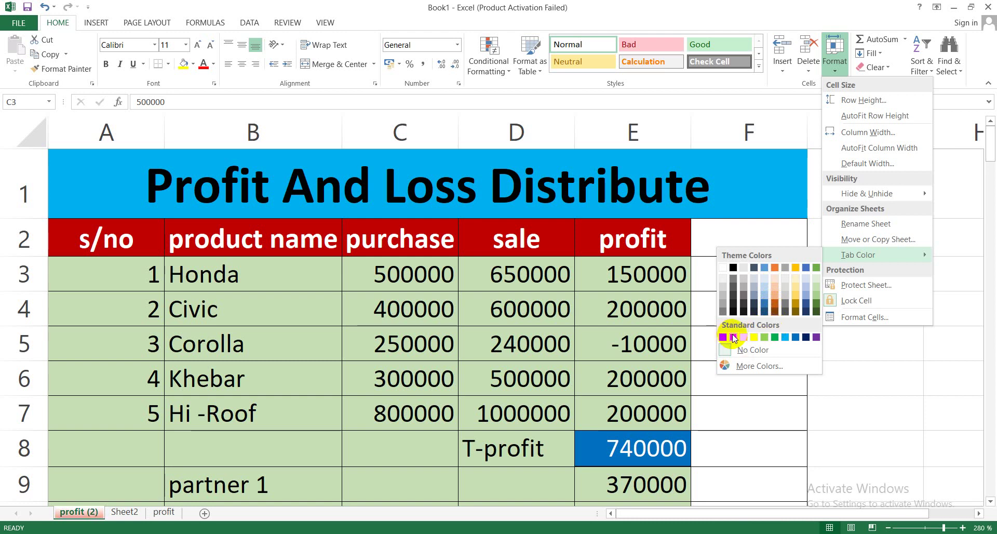
pyautogui.click(733, 336)
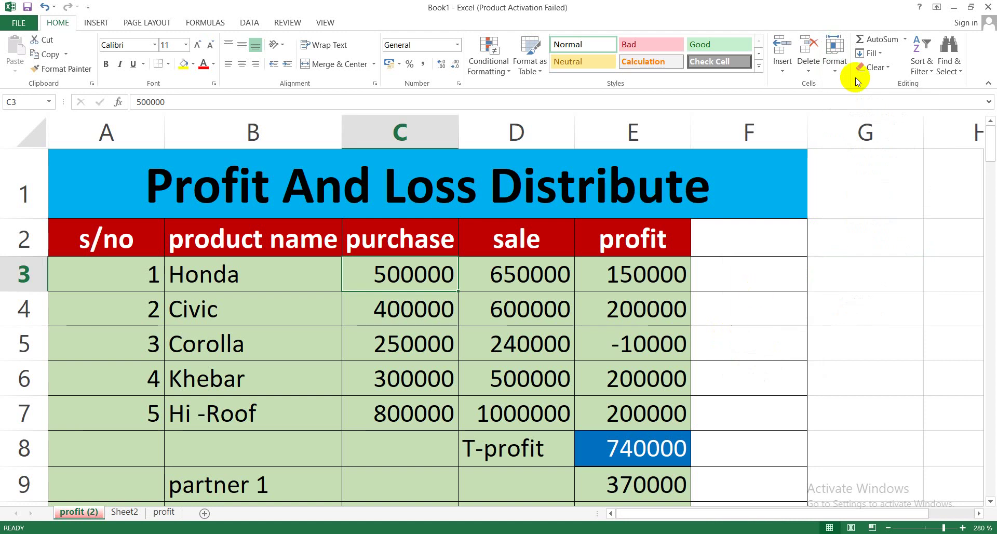
# Protect the copied profit sheet with an unprotect password, allowing only selection of locked and unlocked cells, and re-enter the password to confirm
pyautogui.click(836, 69)
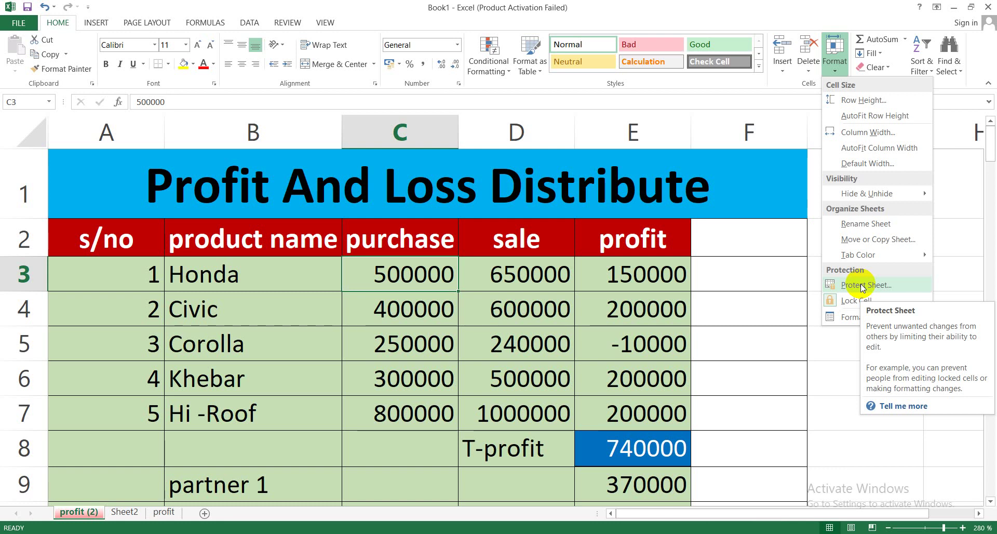
pyautogui.click(758, 309)
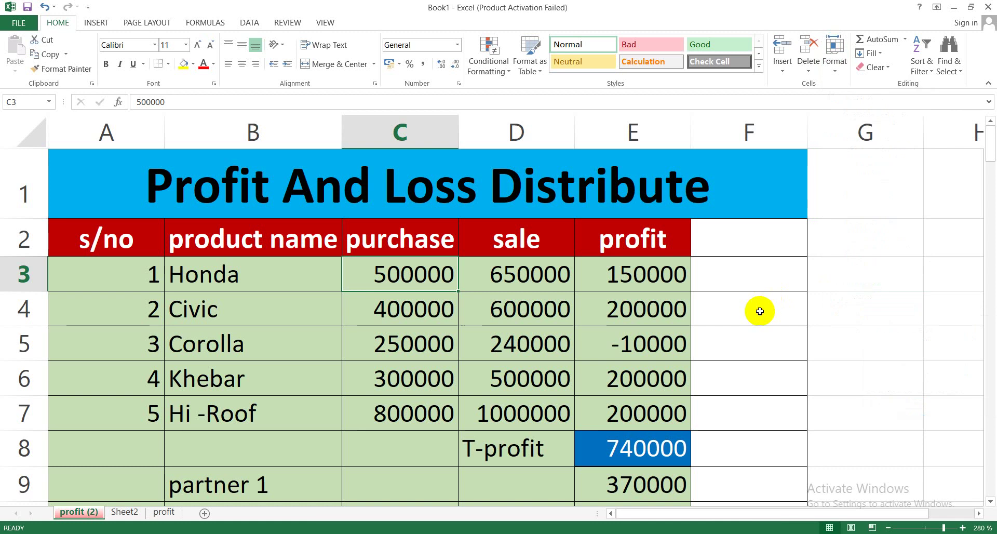
pyautogui.moveTo(118, 187); pyautogui.dragTo(384, 452)
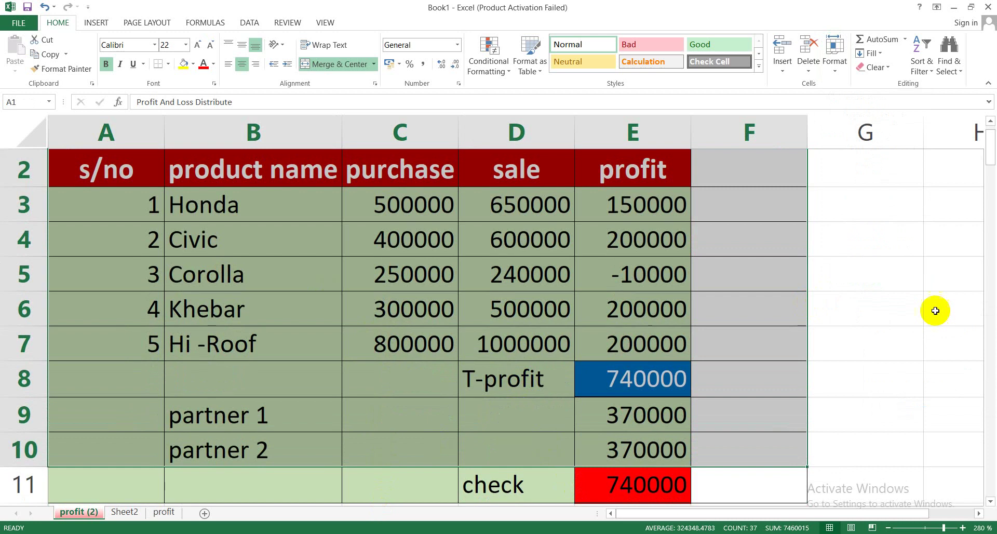
pyautogui.moveTo(991, 169); pyautogui.dragTo(989, 129)
pyautogui.click(835, 72)
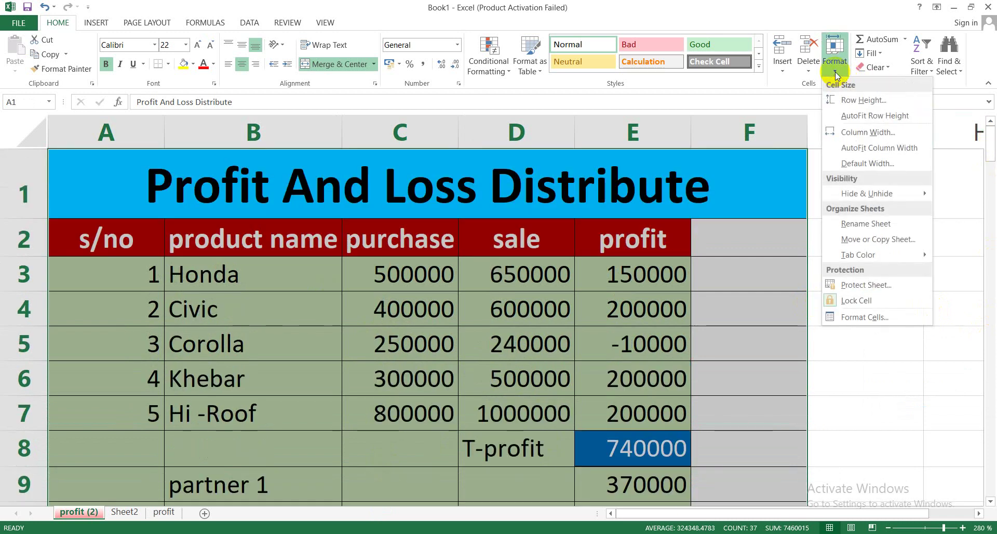
pyautogui.click(856, 286)
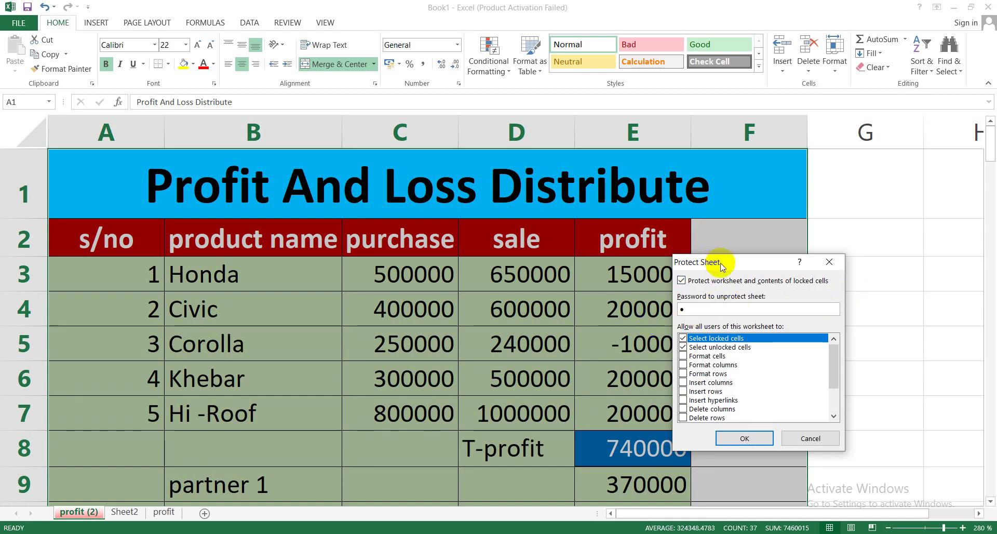
pyautogui.click(744, 439)
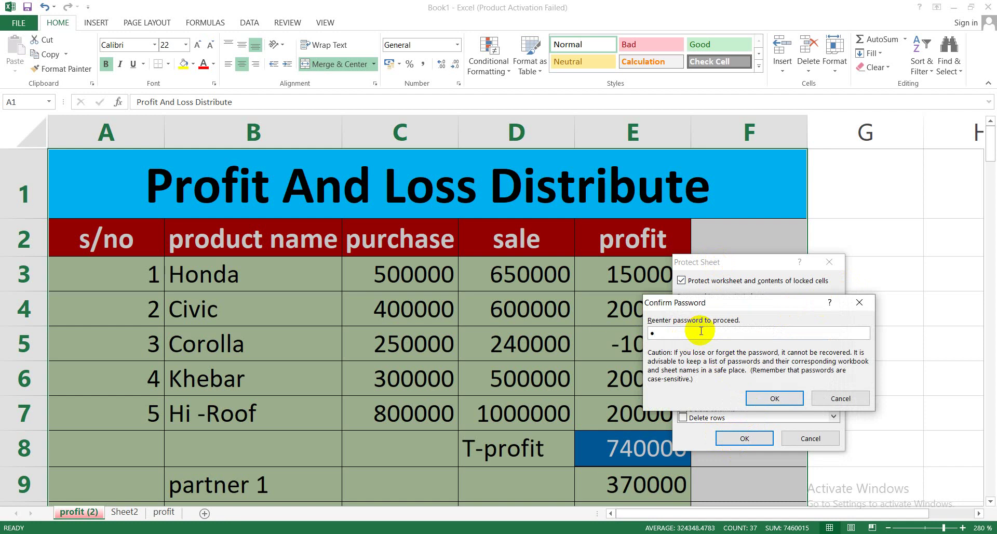
pyautogui.click(768, 399)
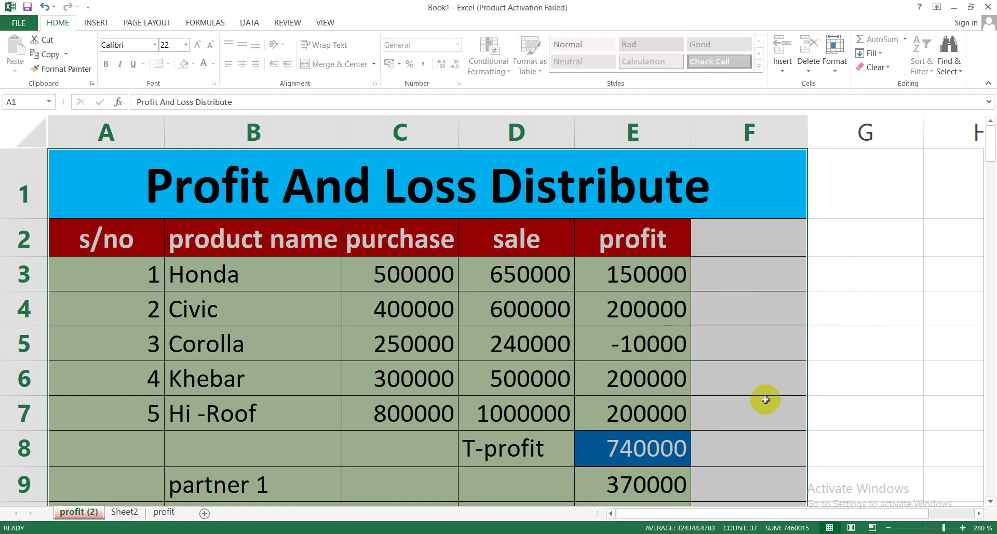
# Try to edit purchase and sale cells D5, C5 and D4 on the protected sheet, dismissing each alert
pyautogui.doubleClick(559, 354)
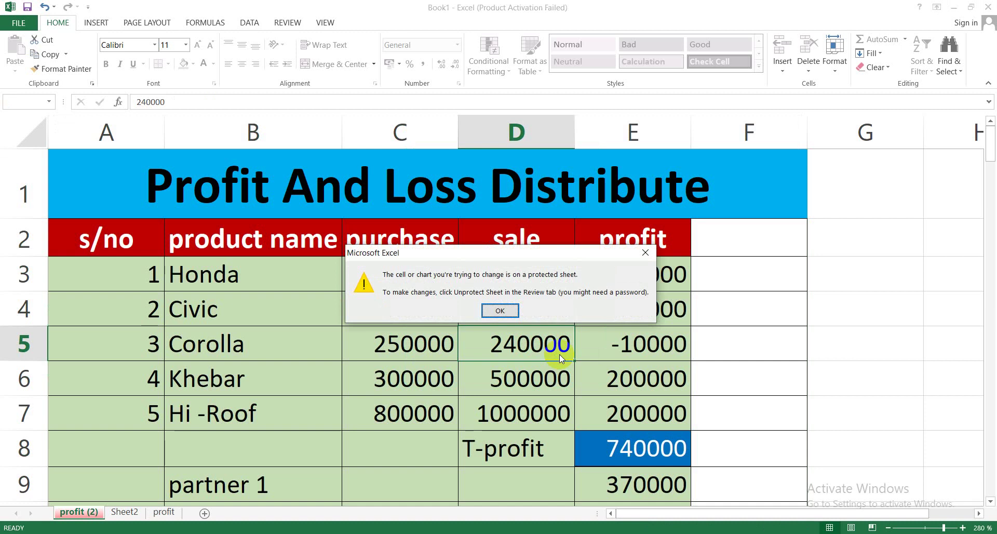
pyautogui.click(500, 312)
pyautogui.click(392, 340)
pyautogui.doubleClick(397, 338)
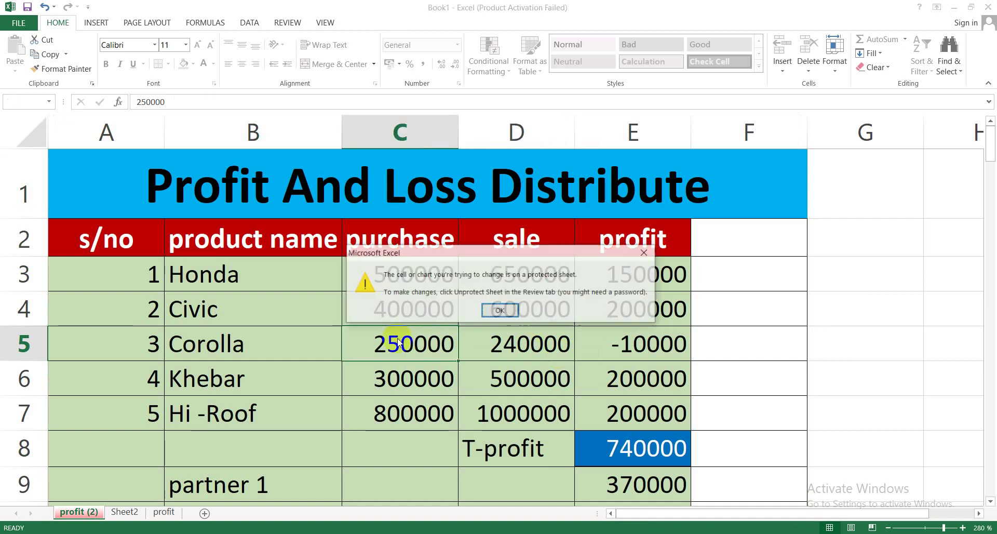
pyautogui.click(500, 313)
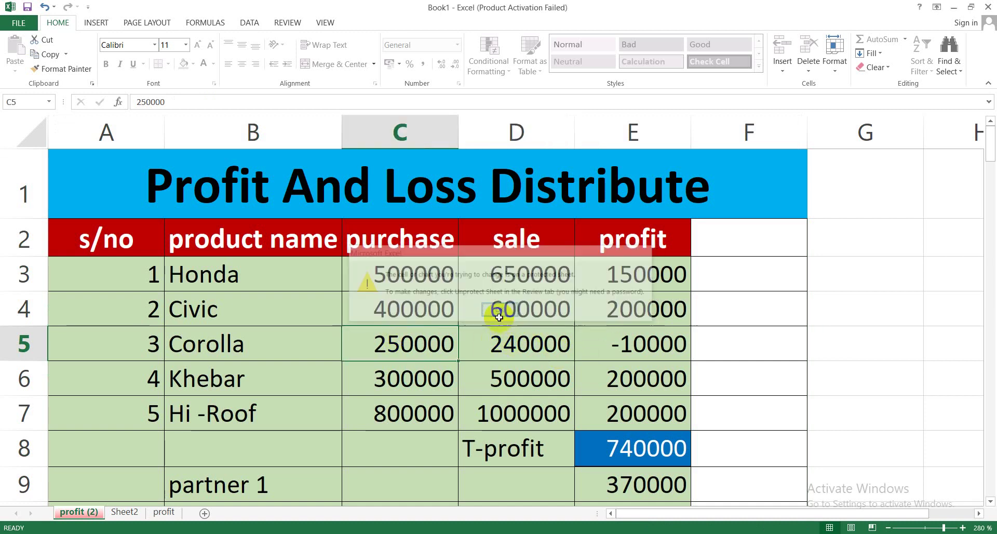
pyautogui.click(500, 318)
pyautogui.doubleClick(499, 317)
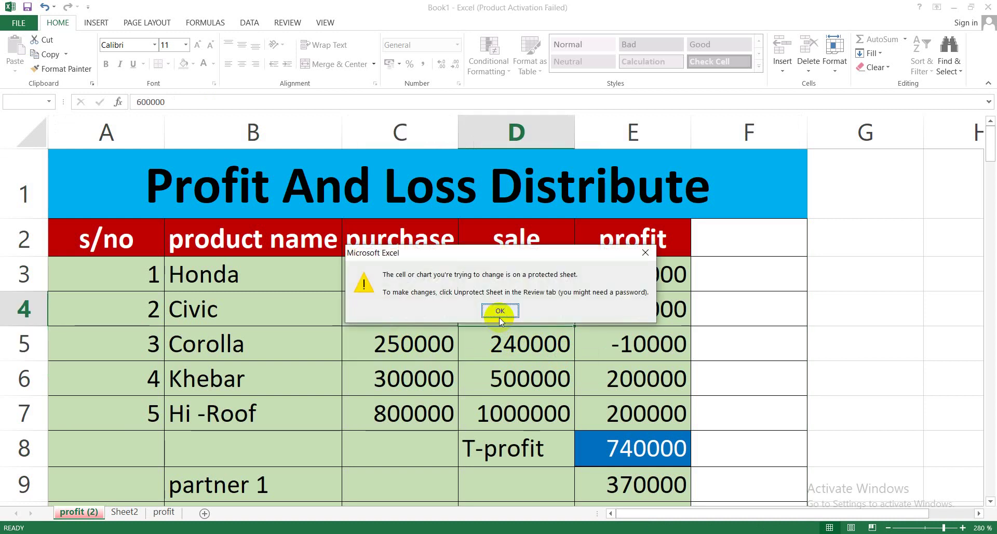
pyautogui.click(499, 312)
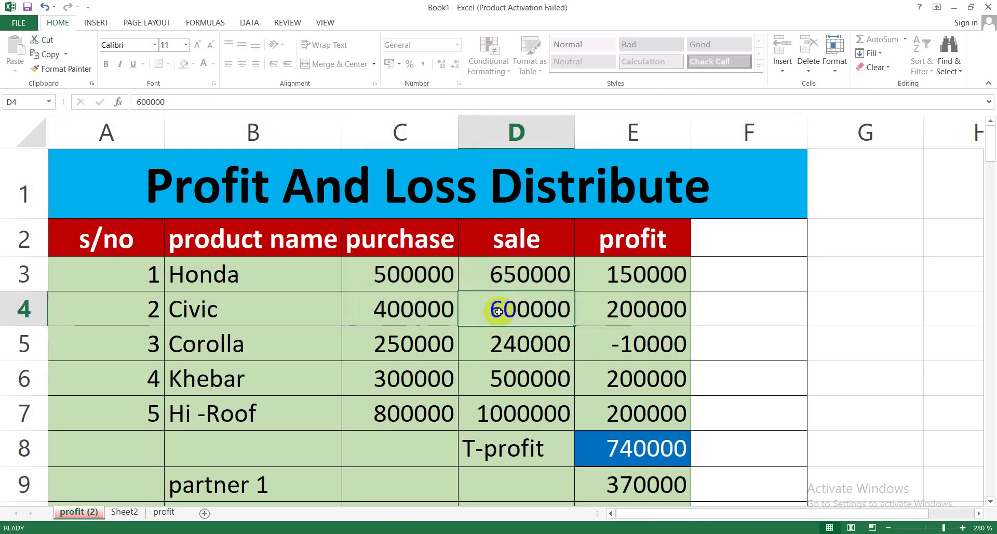
pyautogui.click(348, 335)
pyautogui.doubleClick(348, 336)
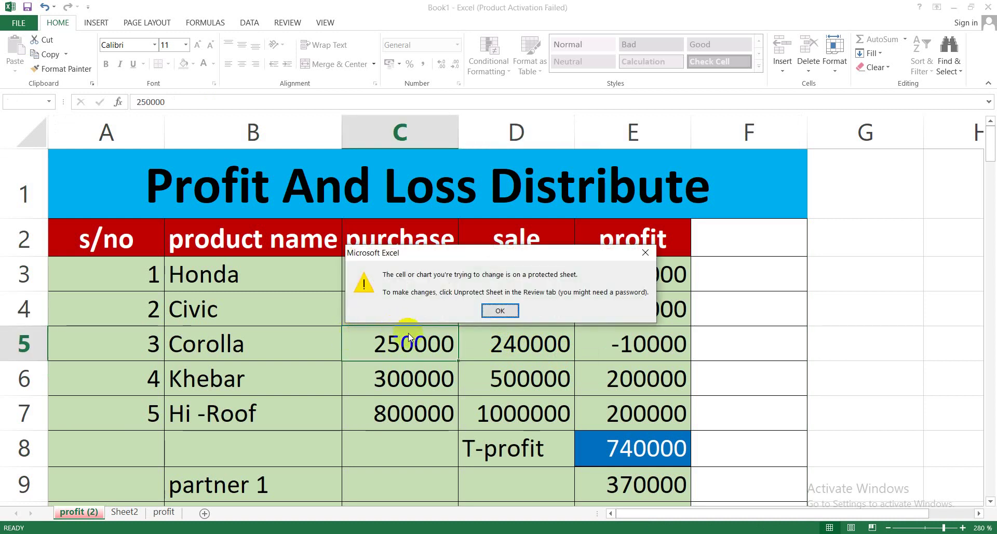
pyautogui.click(500, 310)
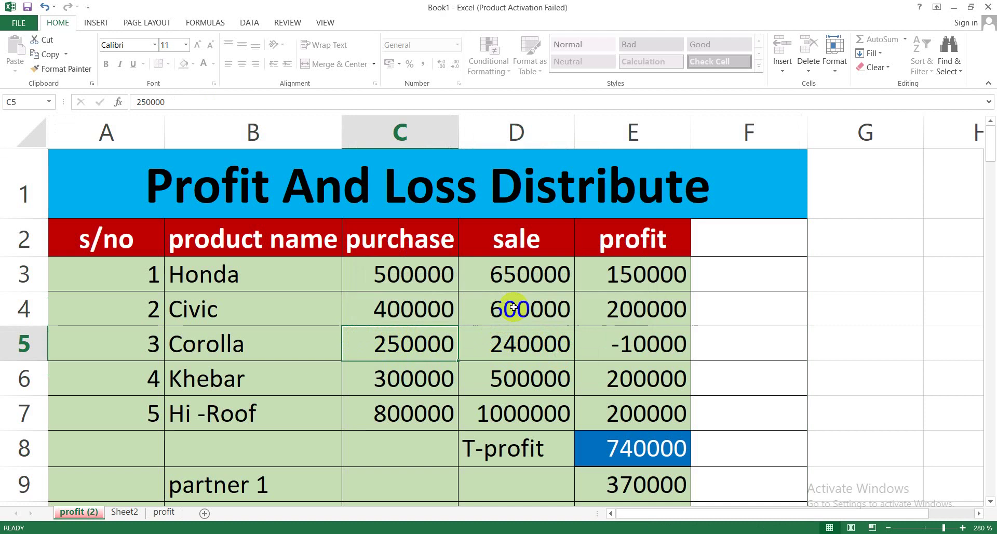
# Unprotect the copied profit sheet by entering its unprotect password
pyautogui.click(833, 69)
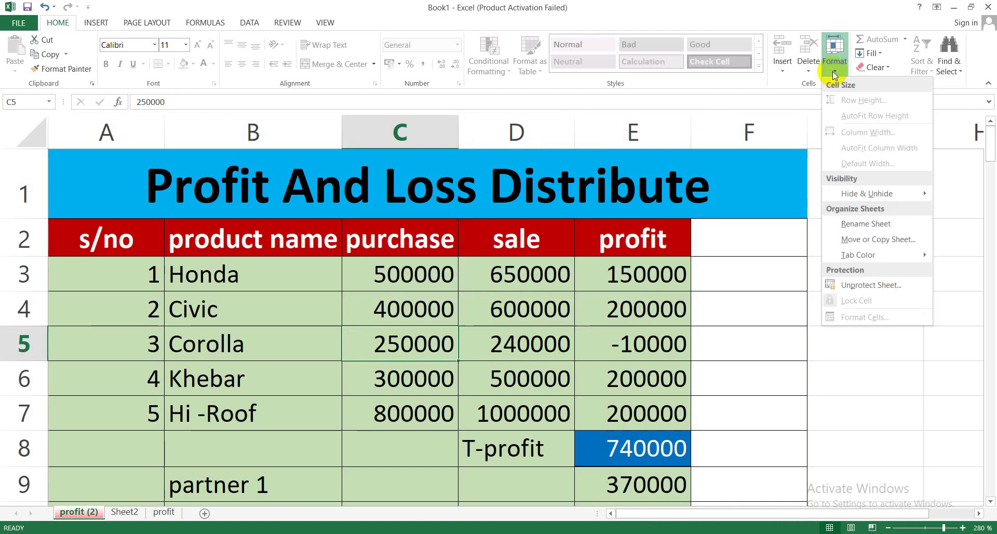
pyautogui.click(875, 286)
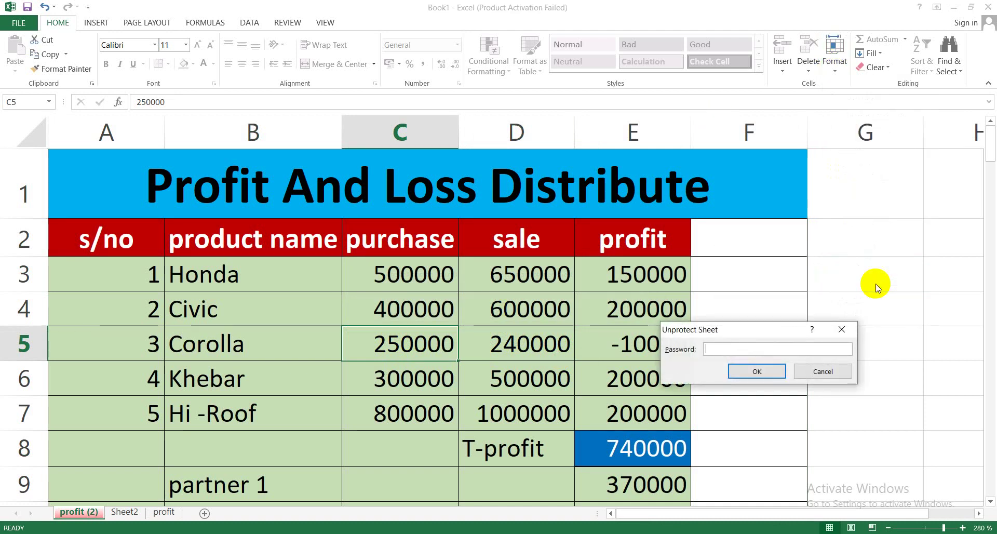
pyautogui.click(760, 371)
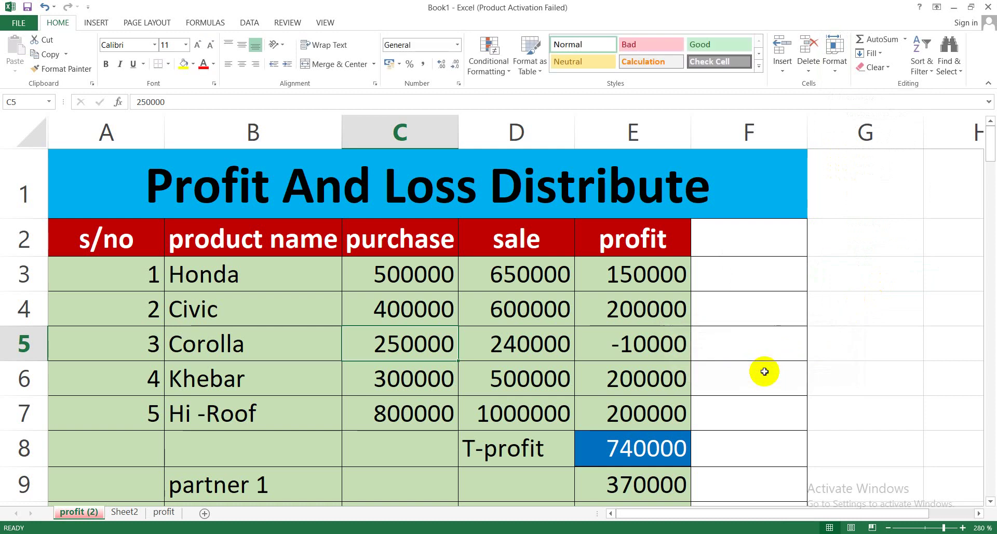
# Try entering eqwe in sale cell D5, and discard the entry
pyautogui.click(497, 358)
pyautogui.write('eqwe')
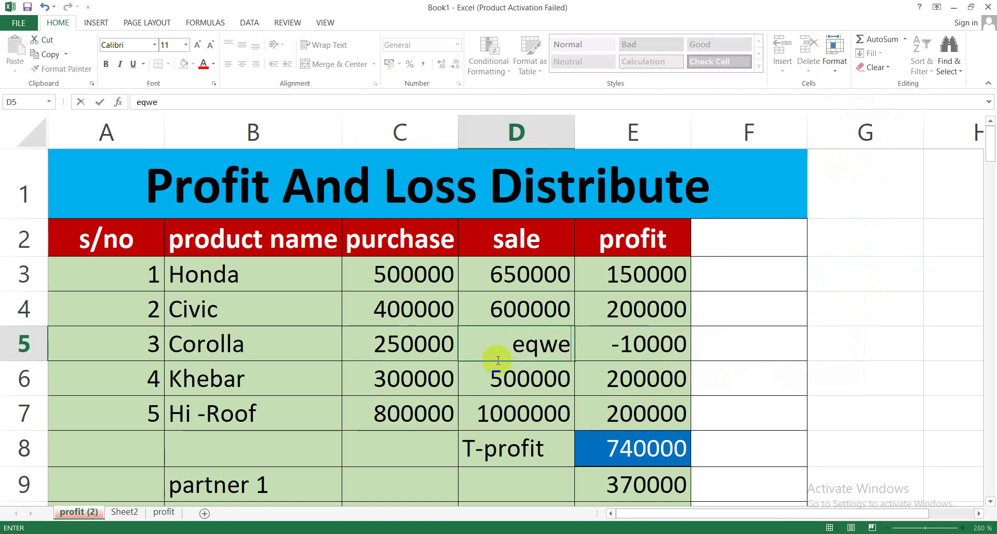
pyautogui.hotkey('ctrl', 'z')
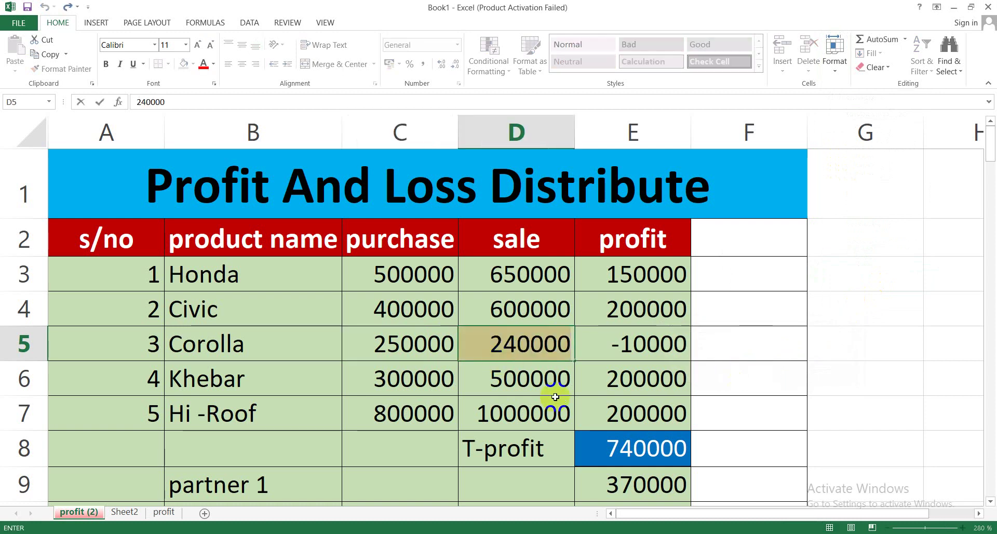
pyautogui.click(535, 411)
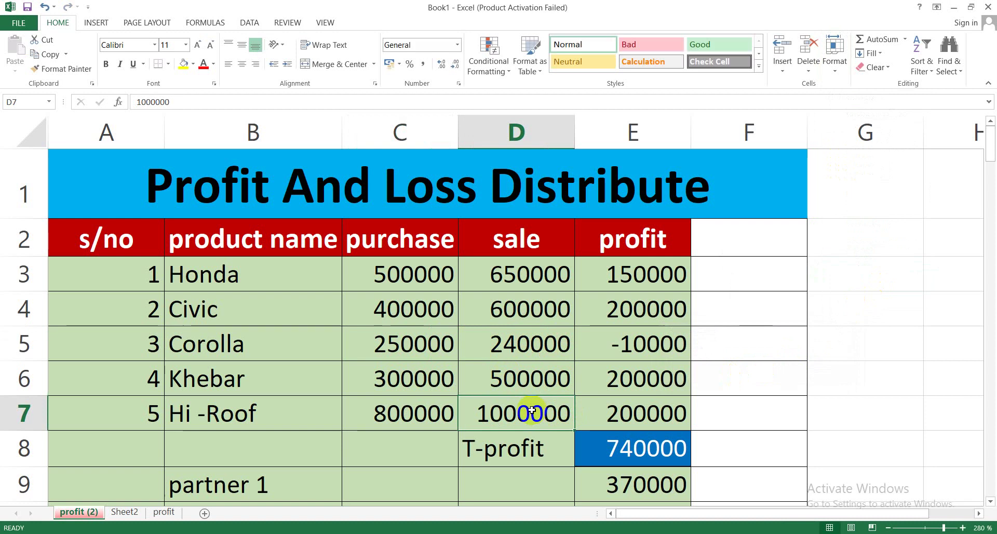
# Unlock the purchase column cells from the header in C2 downward by turning off Lock Cell
pyautogui.click(833, 72)
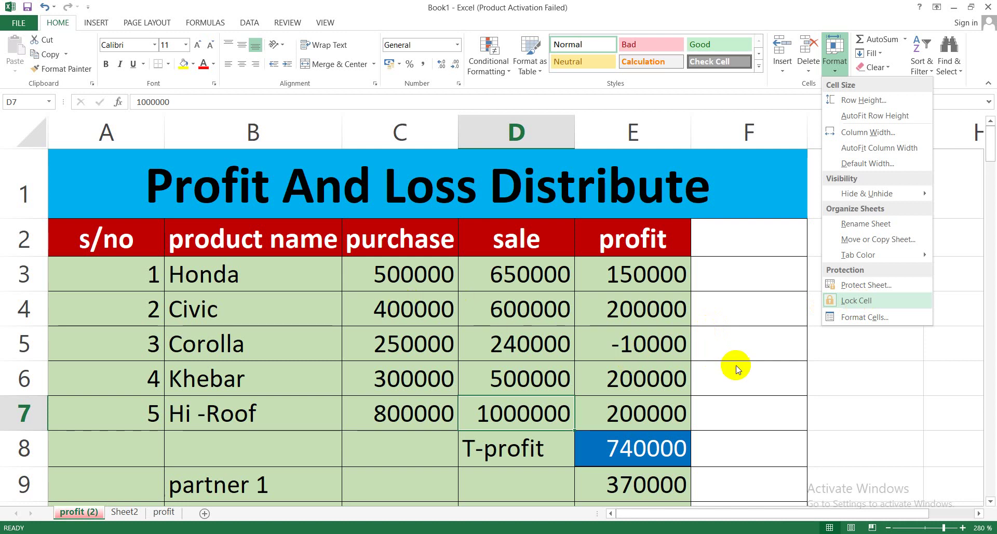
pyautogui.click(450, 300)
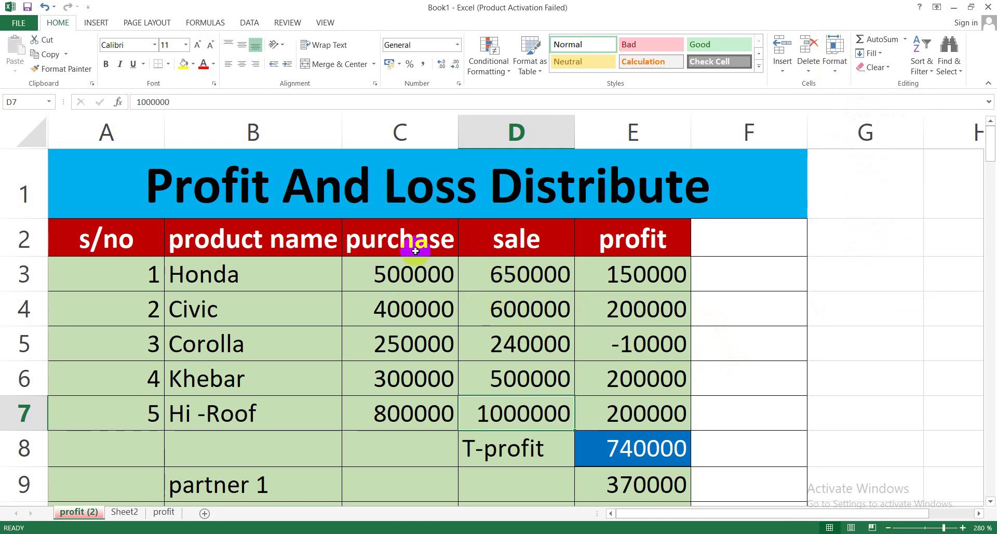
pyautogui.moveTo(416, 265); pyautogui.dragTo(418, 340)
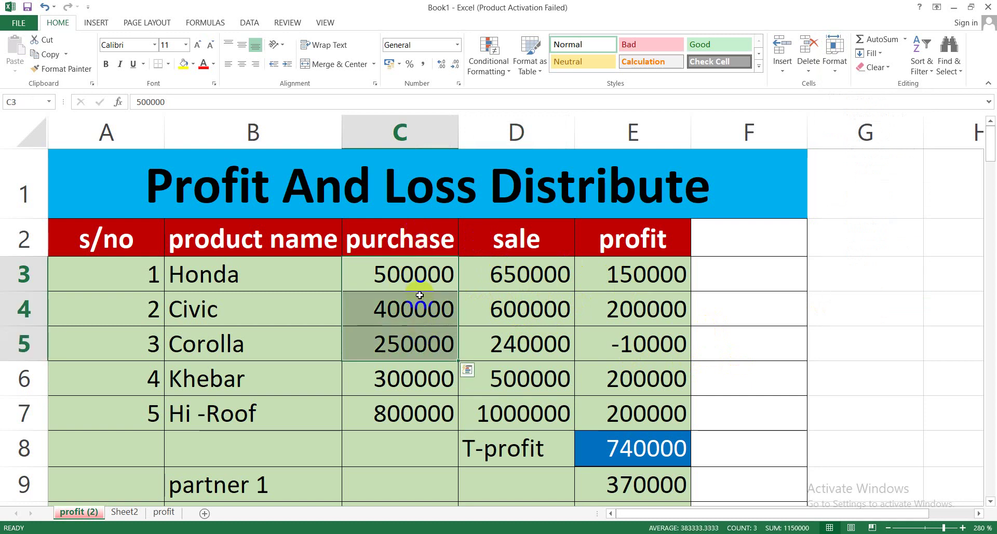
pyautogui.moveTo(402, 237); pyautogui.dragTo(408, 478)
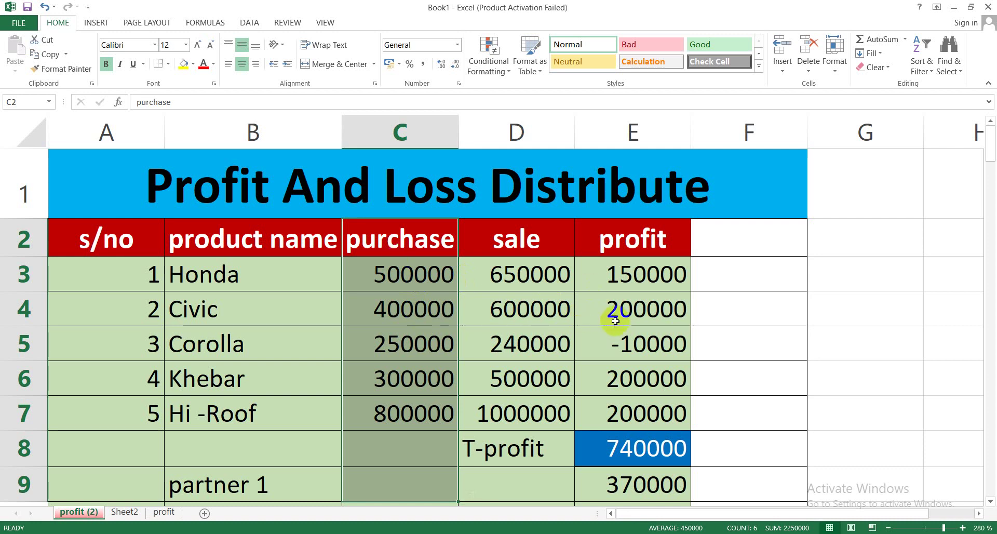
pyautogui.click(836, 67)
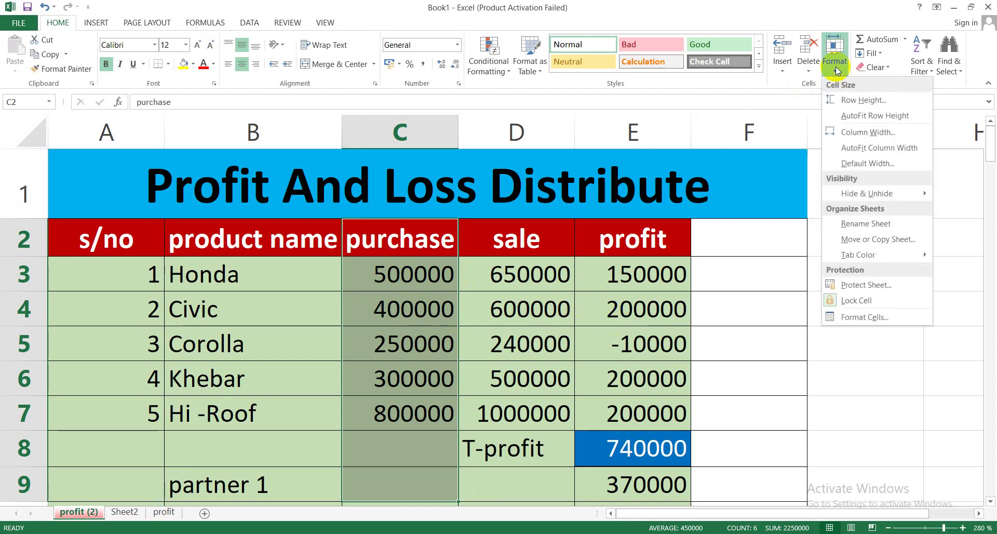
pyautogui.click(855, 300)
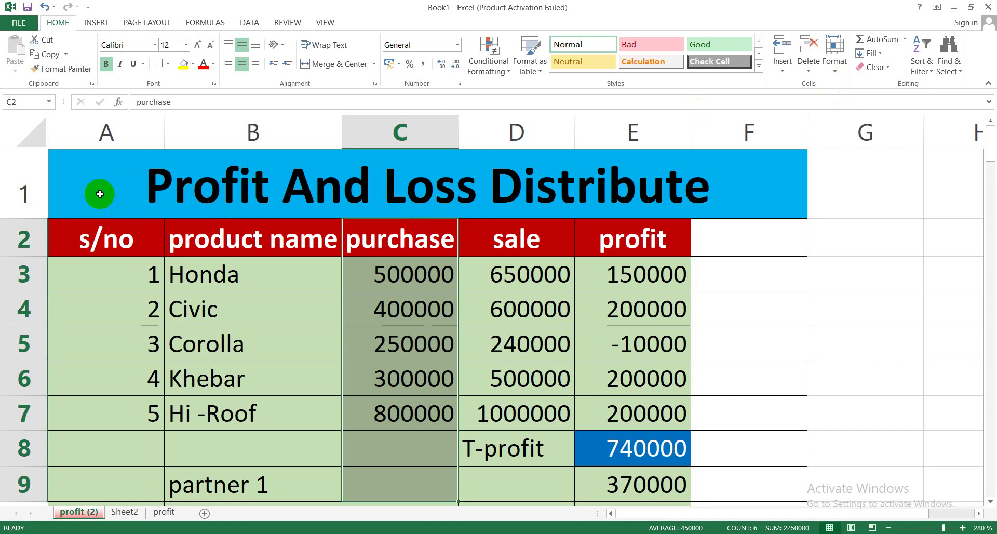
# Select the whole profit table and protect the sheet with an unprotect password, re-entering the password to confirm
pyautogui.moveTo(99, 191); pyautogui.dragTo(364, 376)
pyautogui.click(366, 372)
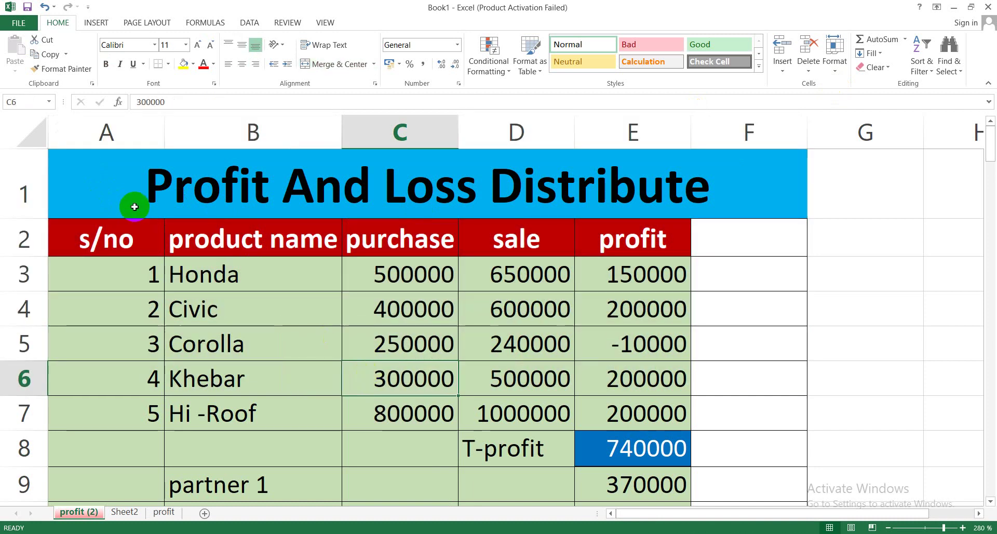
pyautogui.hotkey('ctrl', 'a')
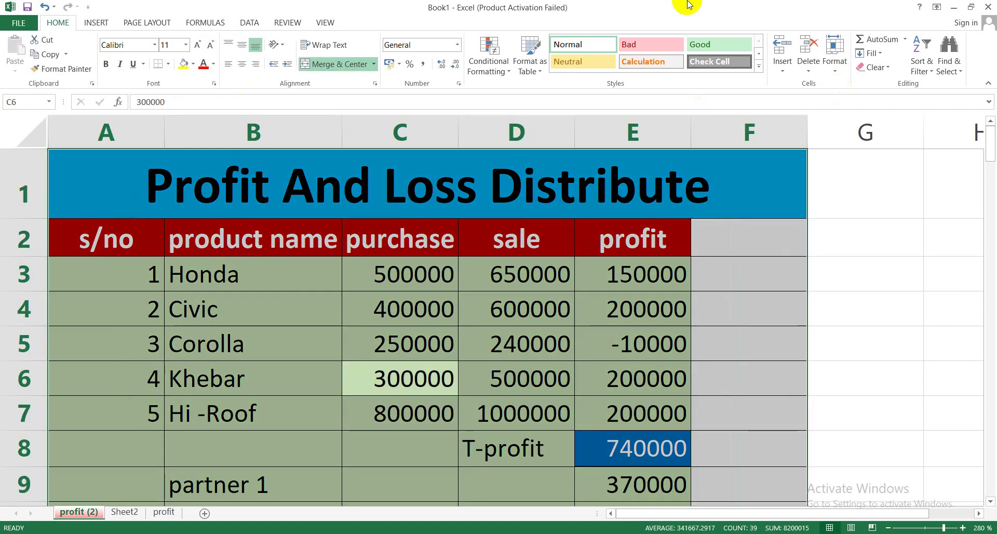
pyautogui.click(835, 72)
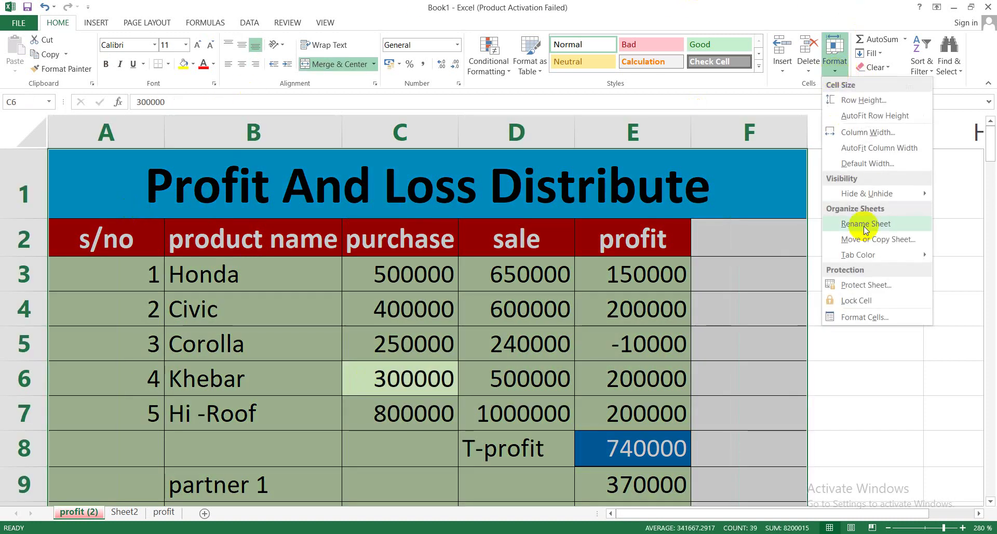
pyautogui.click(858, 282)
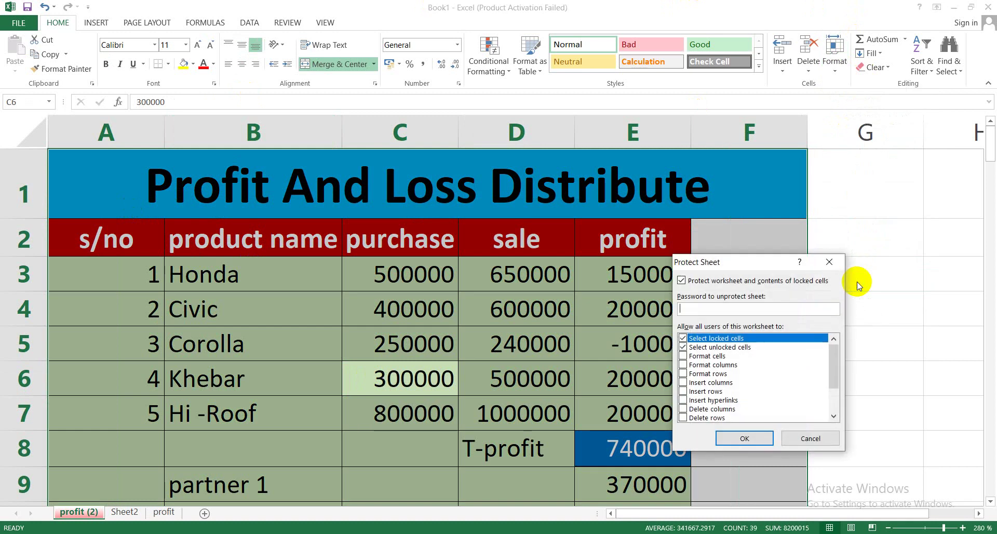
pyautogui.click(743, 439)
pyautogui.write('1')
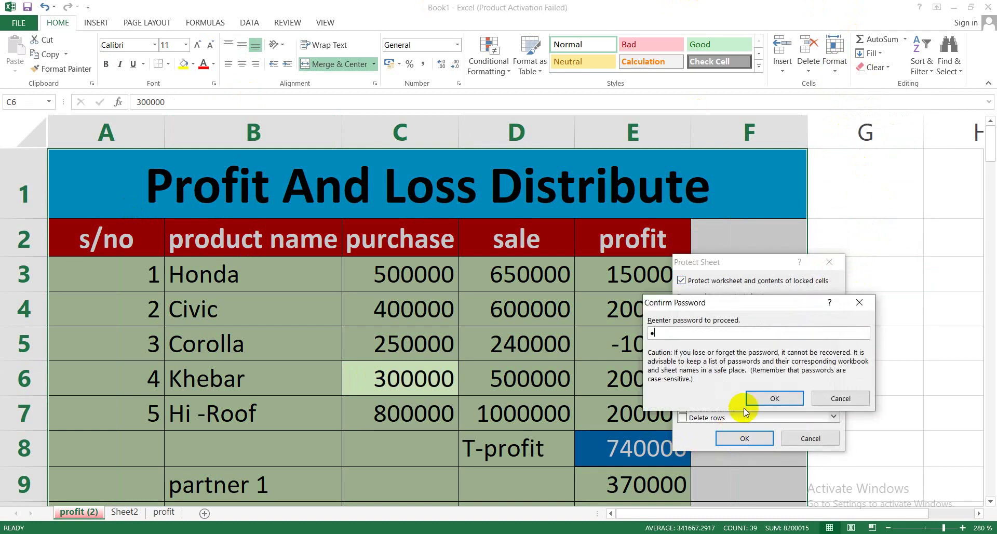
pyautogui.click(750, 400)
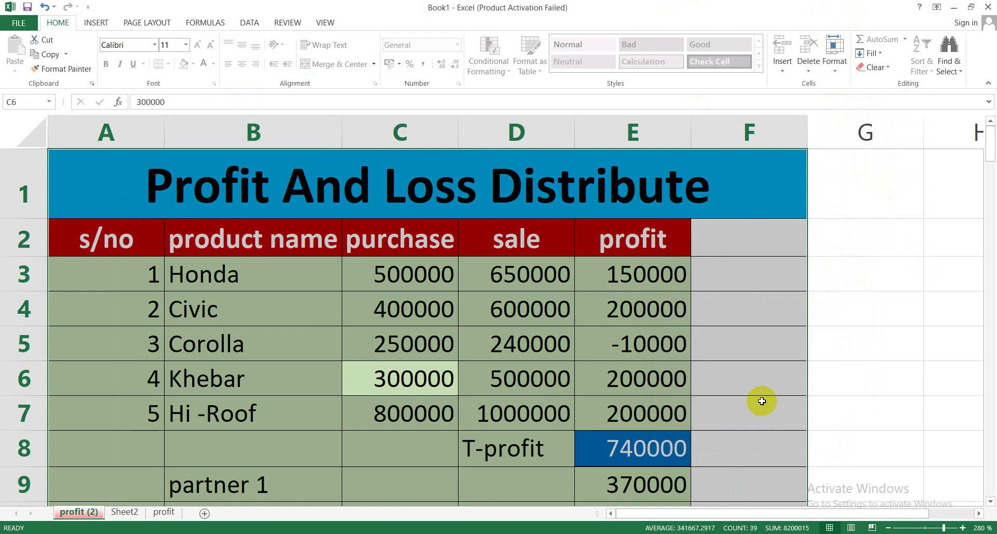
# Try to edit locked cells D6 and B5 on the protected sheet, dismissing each alert
pyautogui.click(571, 379)
pyautogui.doubleClick(570, 380)
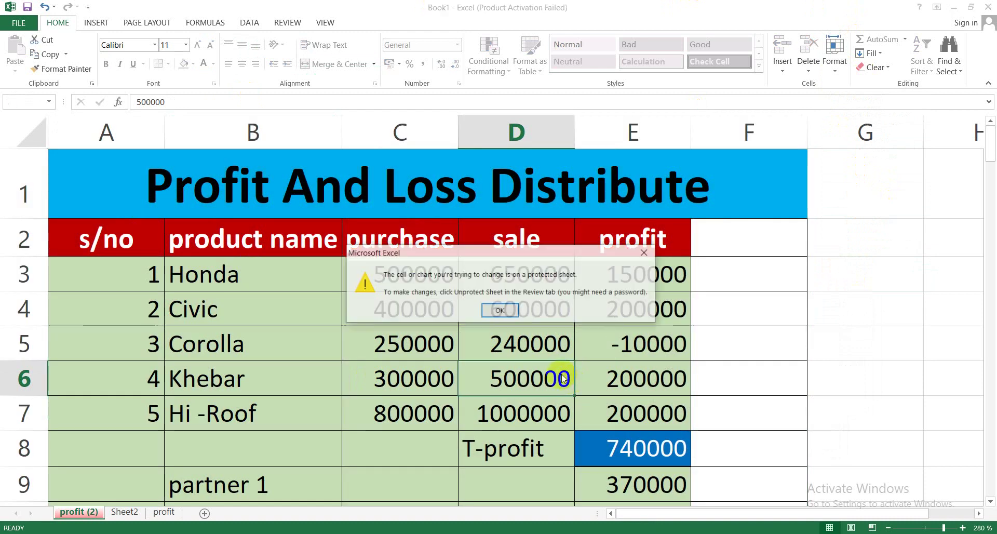
pyautogui.click(518, 315)
pyautogui.doubleClick(171, 331)
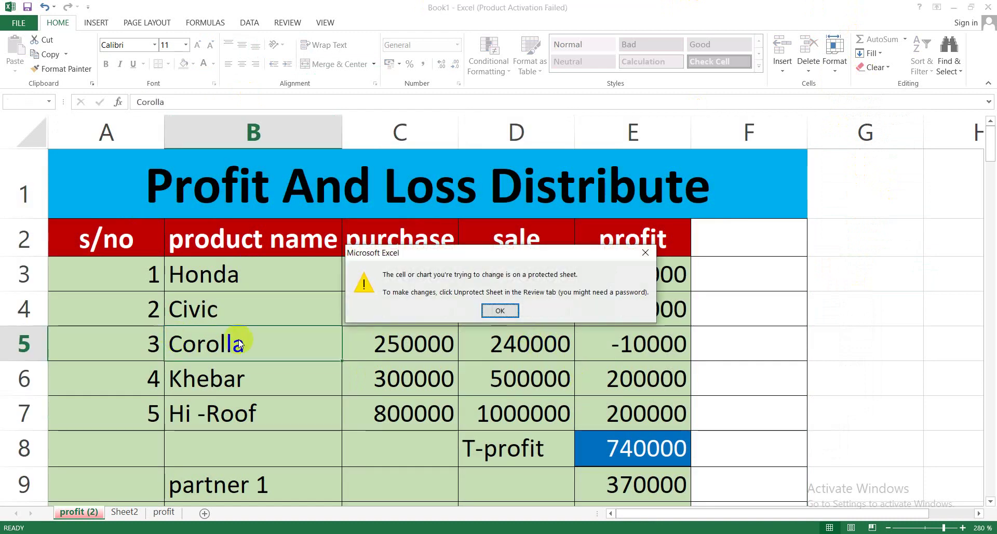
pyautogui.click(504, 310)
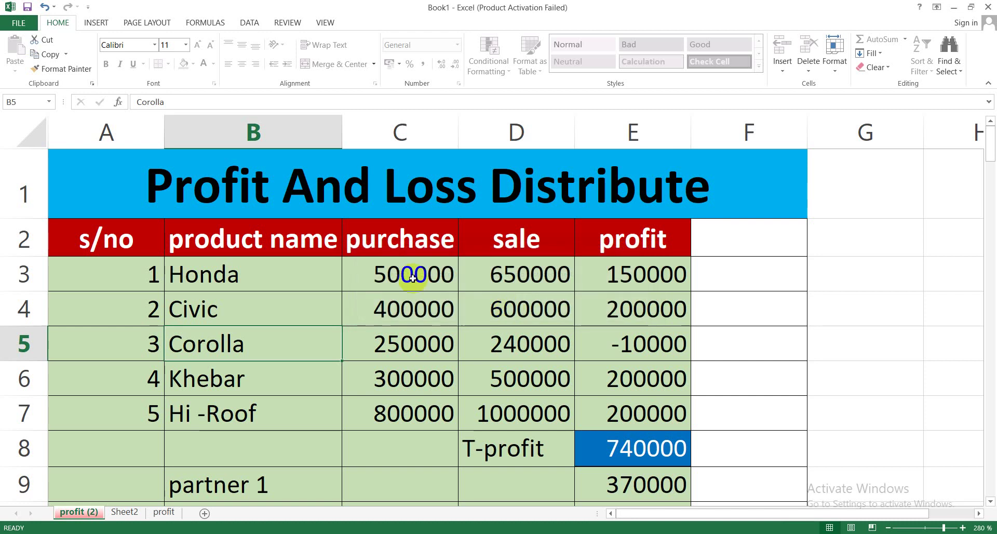
# Set Honda's purchase value in the unlocked cell C3 to 69043
pyautogui.click(413, 278)
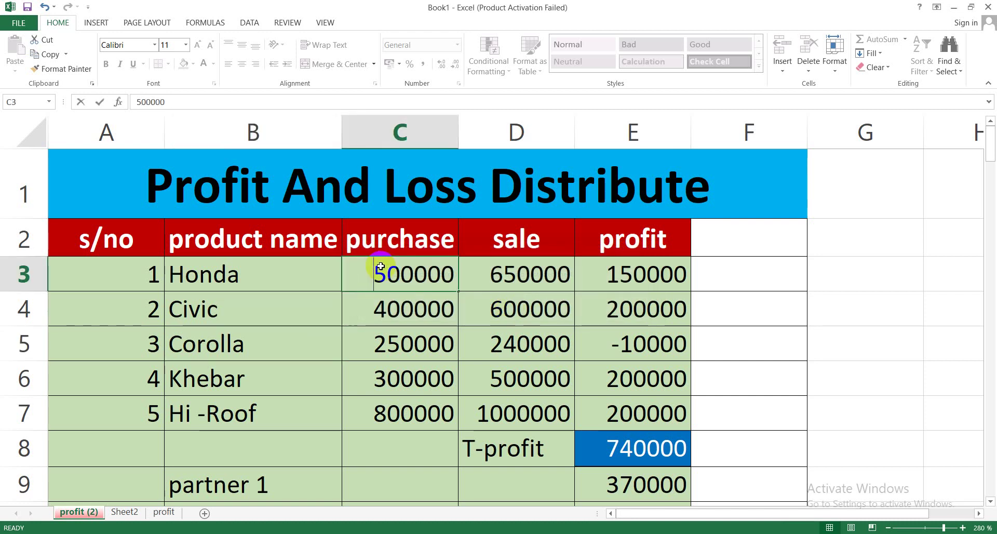
pyautogui.write('69043')
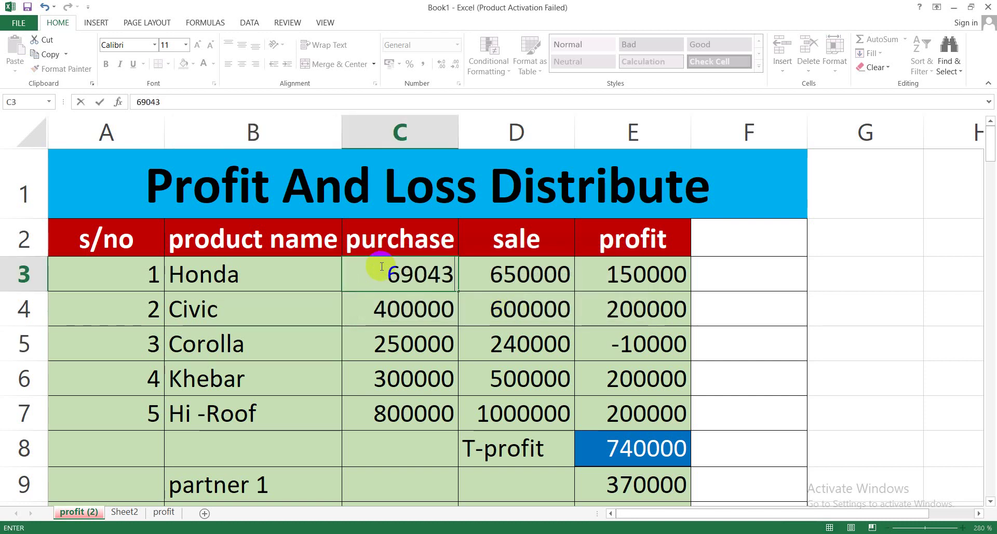
pyautogui.click(392, 391)
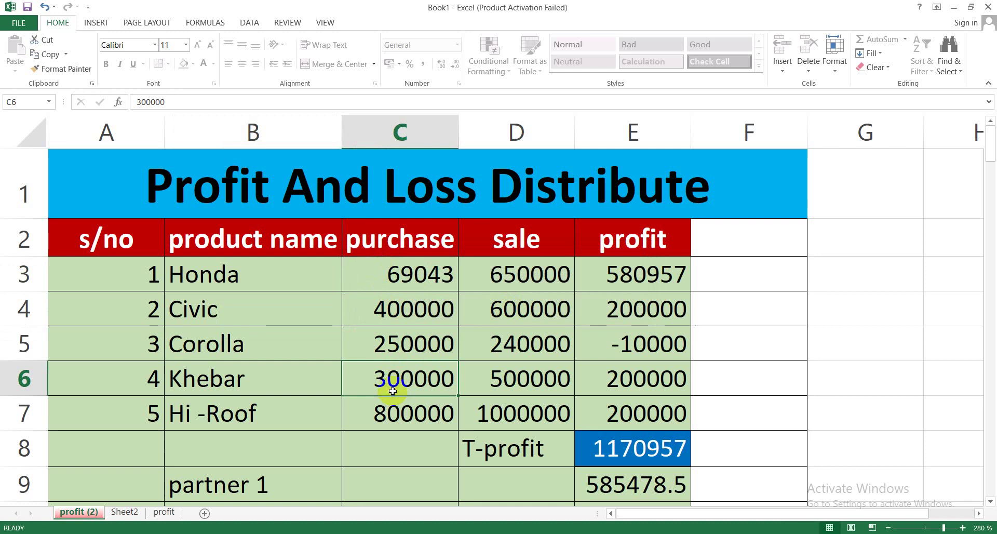
# Try to edit Honda's profit formula in the locked cell E3, and dismiss the alert
pyautogui.click(606, 277)
pyautogui.doubleClick(606, 277)
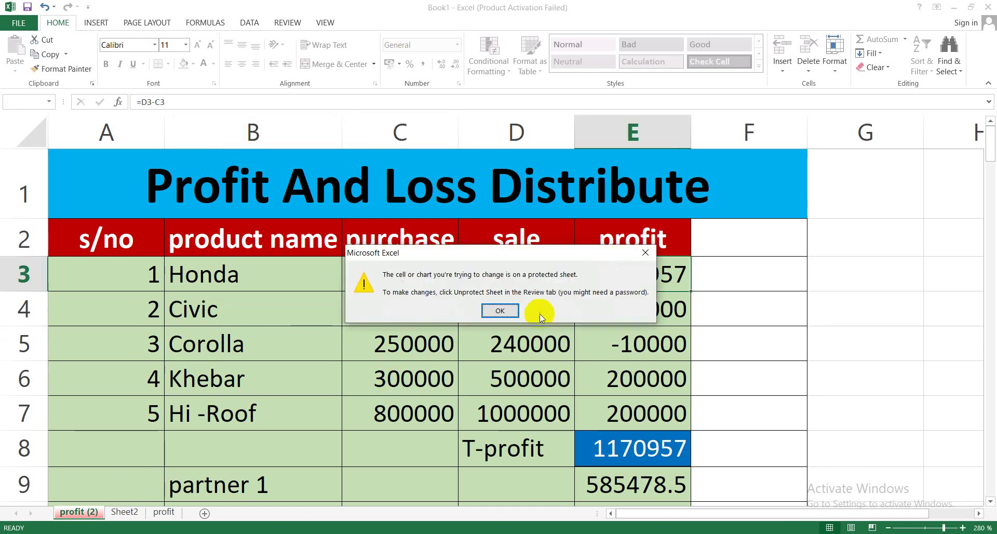
pyautogui.click(509, 311)
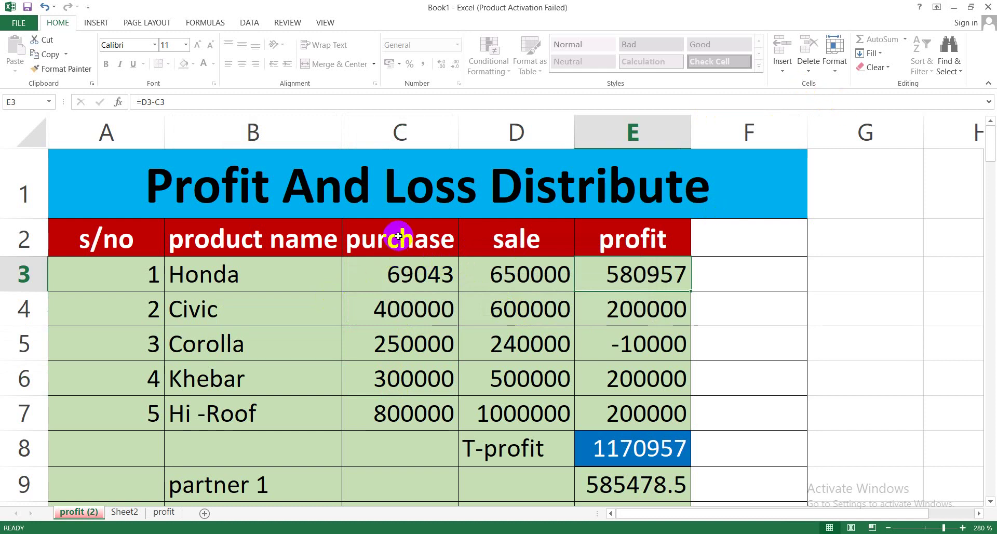
# Select the whole profit table and unprotect the sheet by entering the unprotect password
pyautogui.click(92, 190)
pyautogui.moveTo(92, 190); pyautogui.dragTo(460, 530)
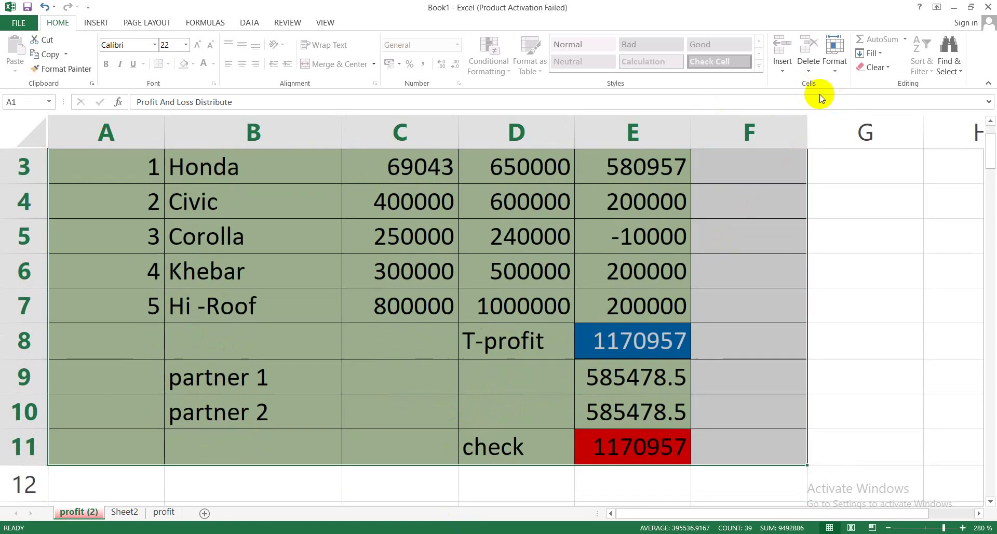
pyautogui.click(834, 67)
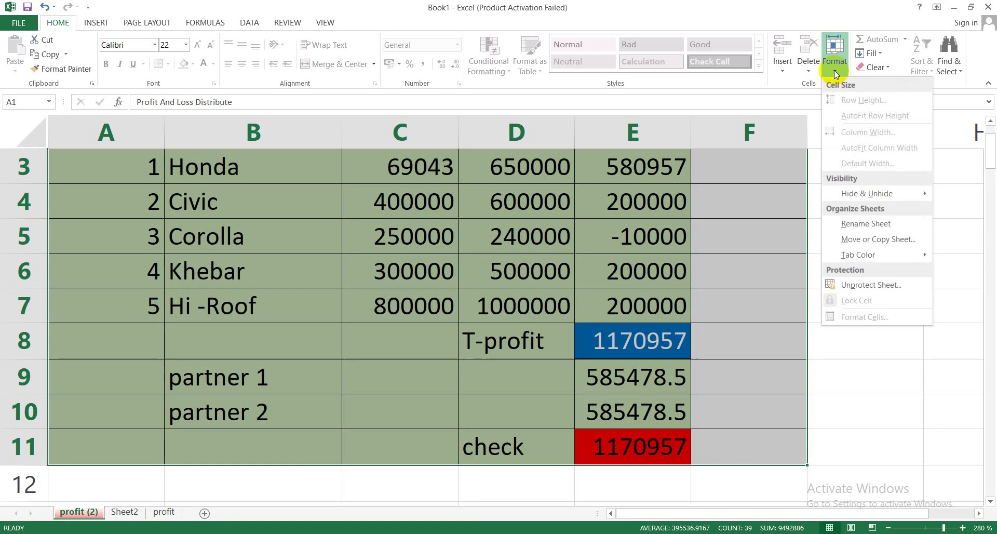
pyautogui.click(859, 285)
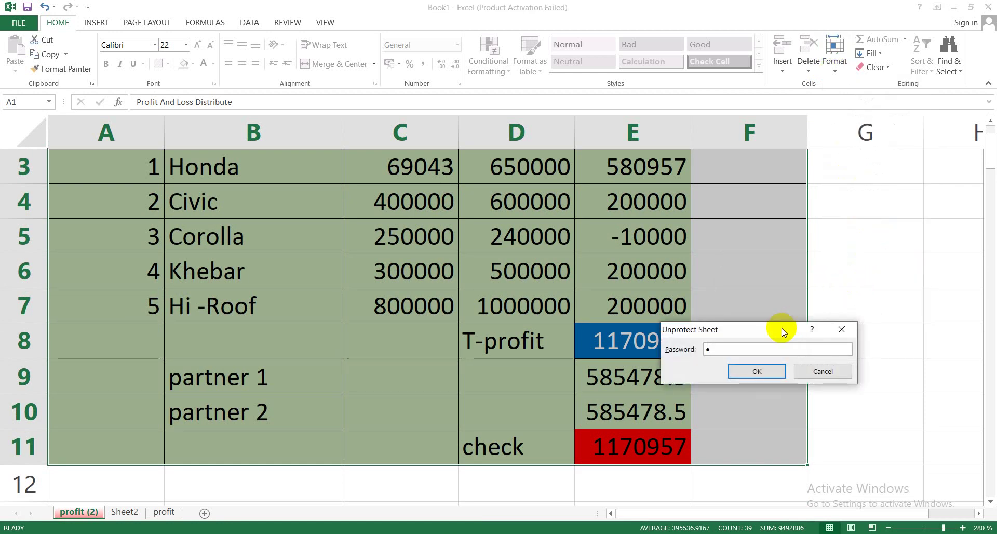
pyautogui.click(756, 370)
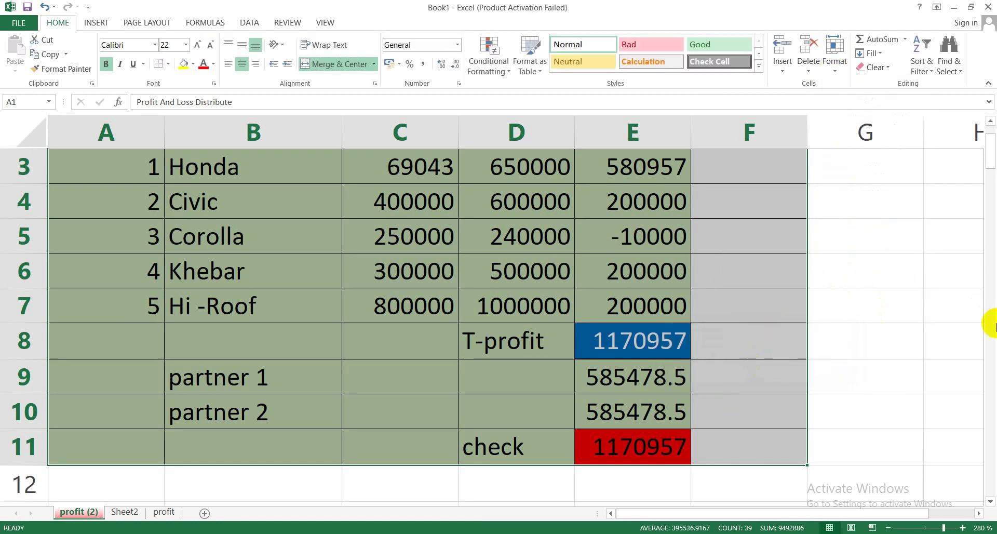
# Set Honda's sale value in D3 to 70000
pyautogui.click(990, 120)
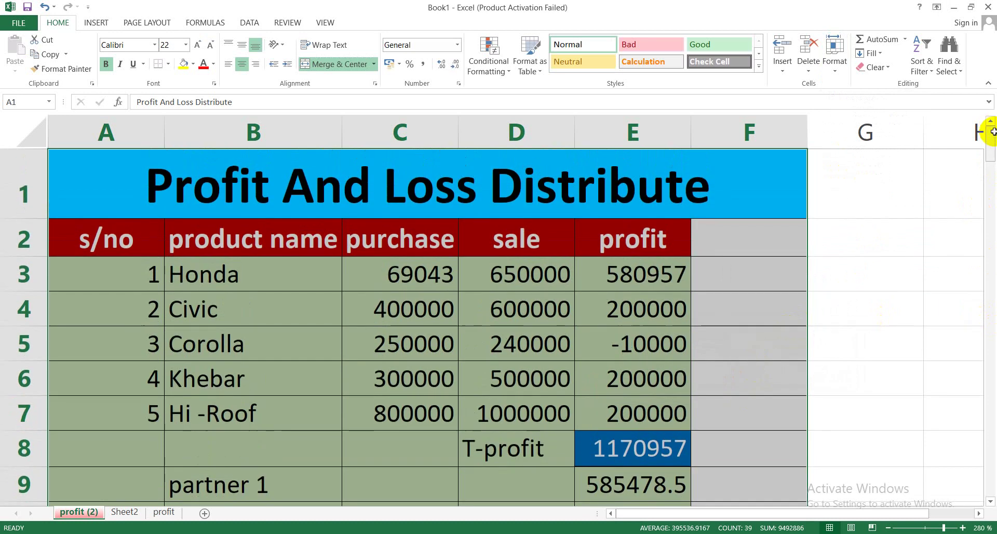
pyautogui.click(522, 275)
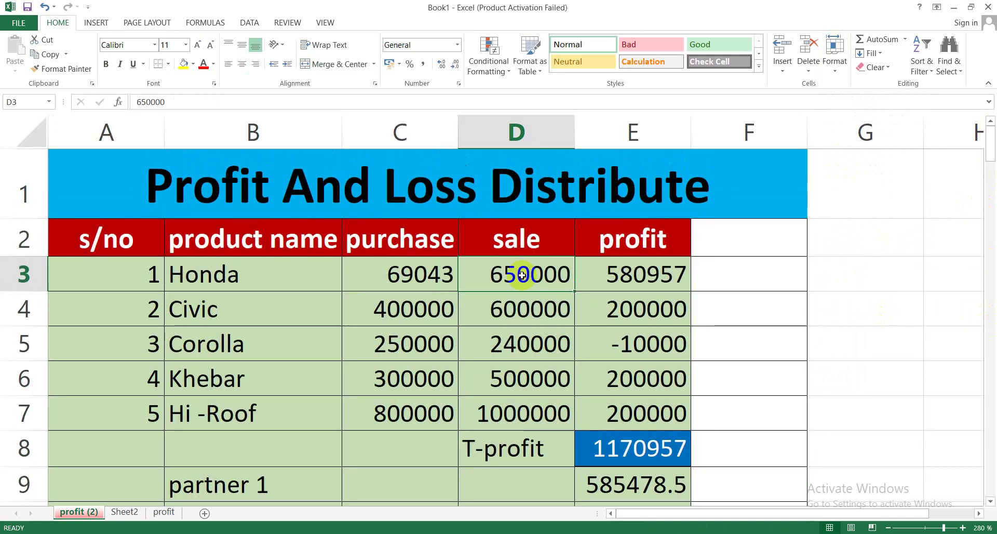
pyautogui.write('7000')
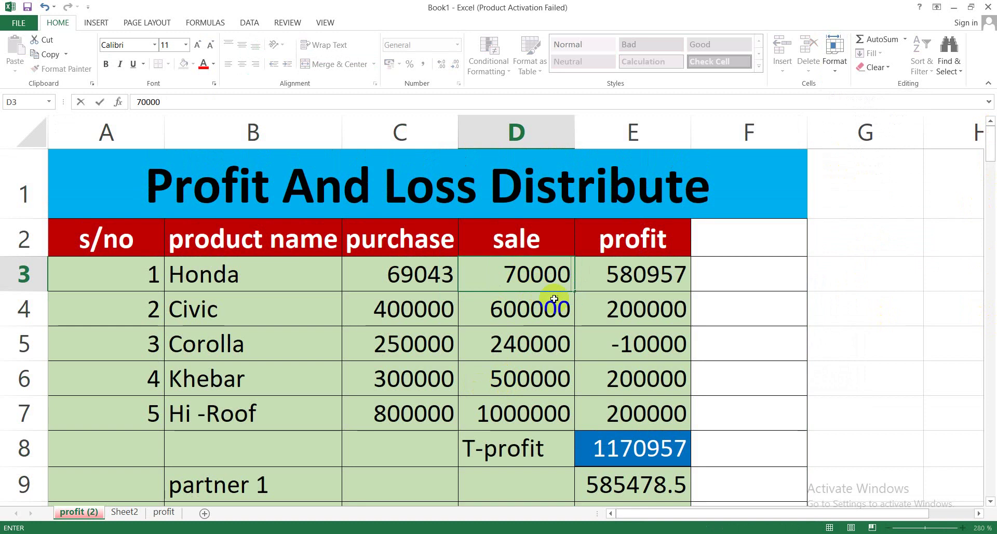
pyautogui.click(577, 307)
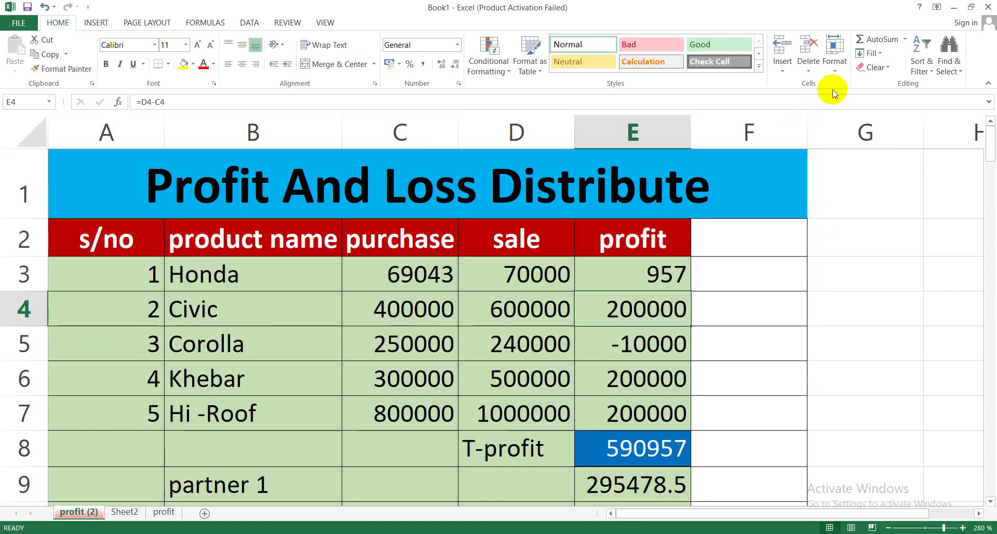
# Examine the number, alignment, font, border and fill settings in Format Cells for E4, and close it without applying changes
pyautogui.click(836, 71)
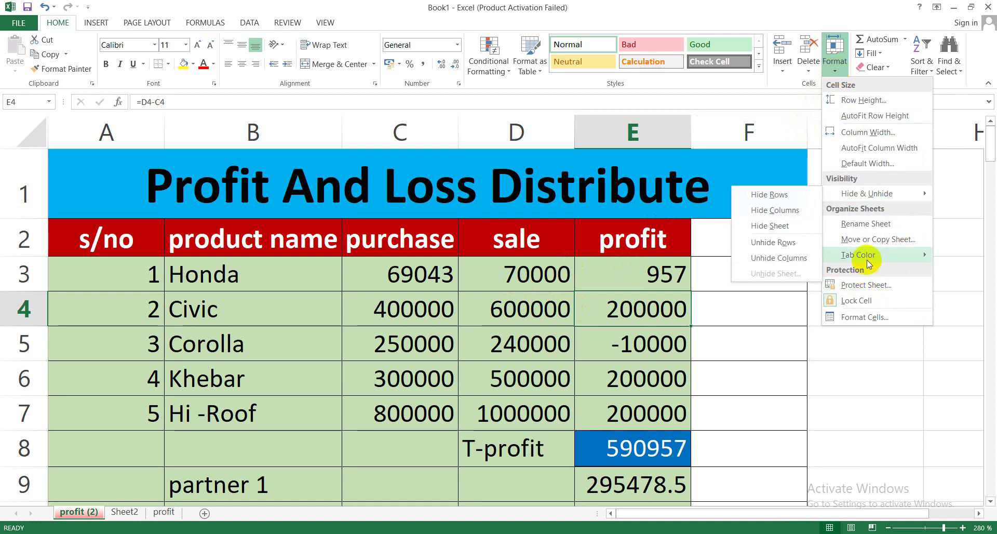
pyautogui.click(867, 315)
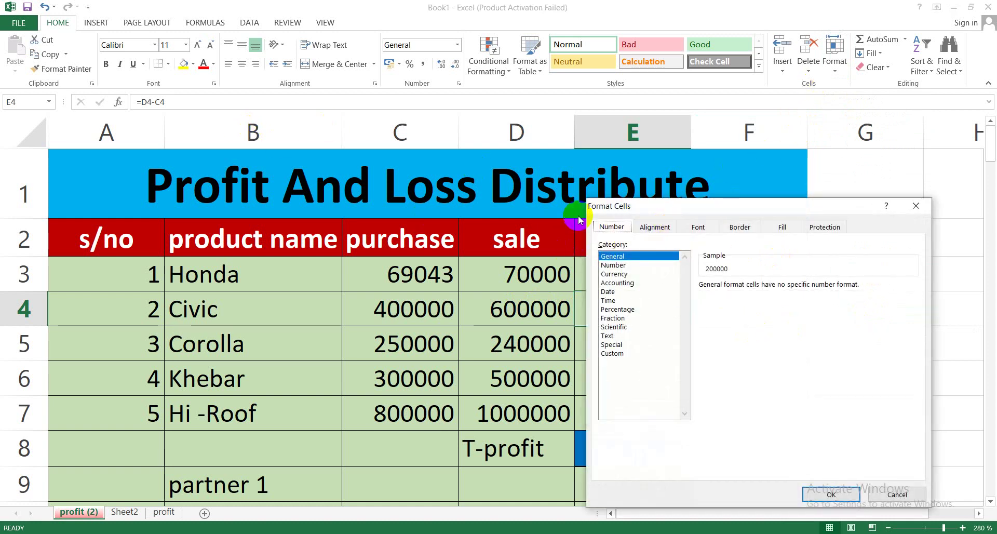
pyautogui.click(655, 227)
pyautogui.click(698, 228)
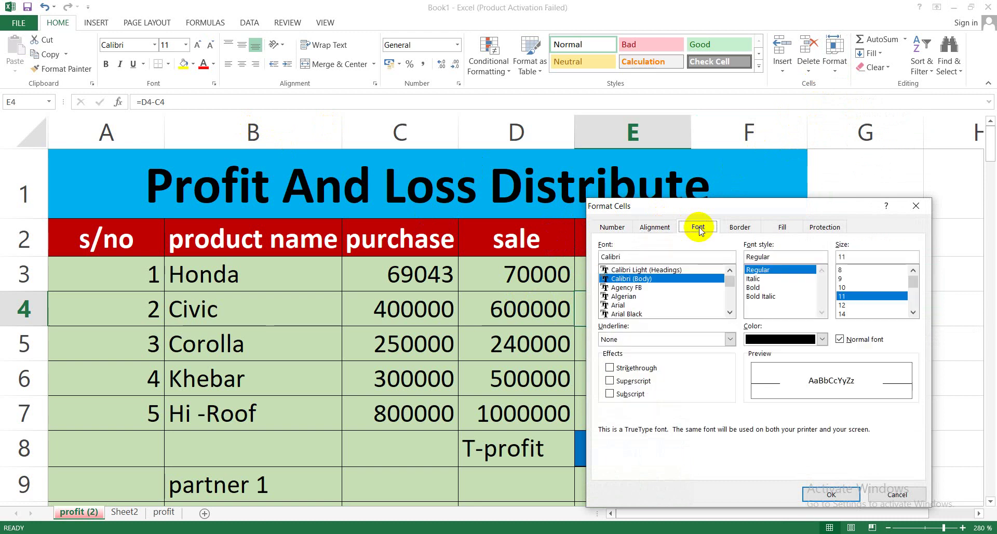
pyautogui.click(738, 226)
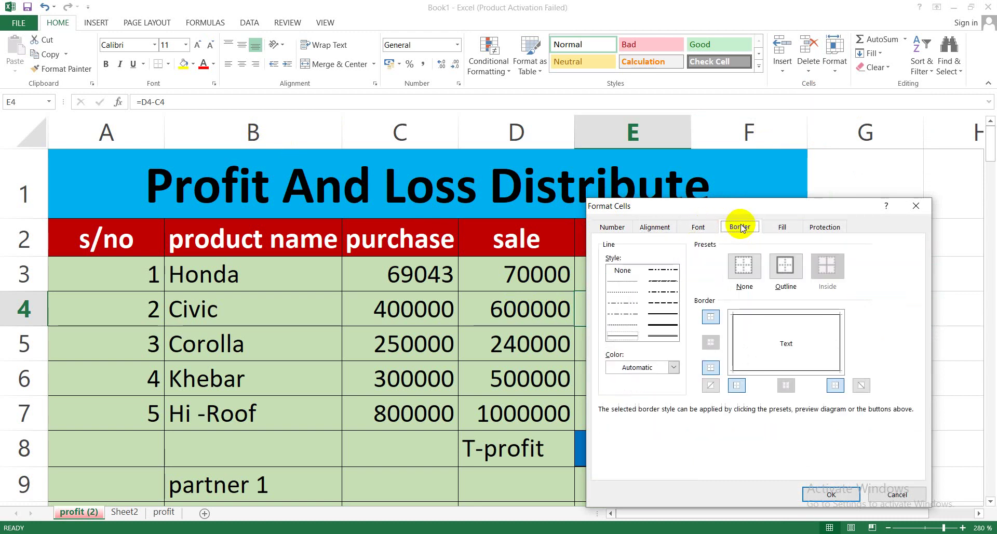
pyautogui.click(777, 227)
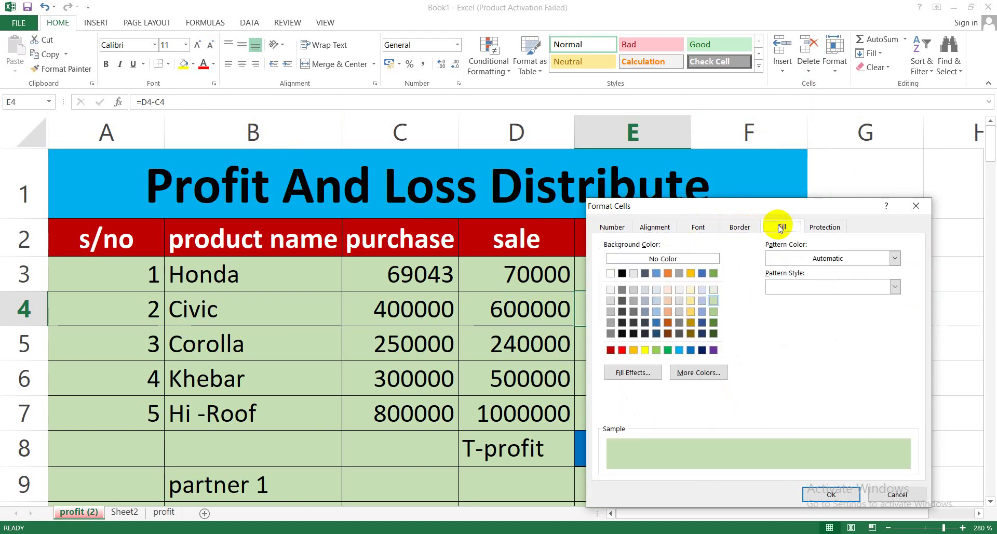
pyautogui.click(659, 228)
pyautogui.click(628, 230)
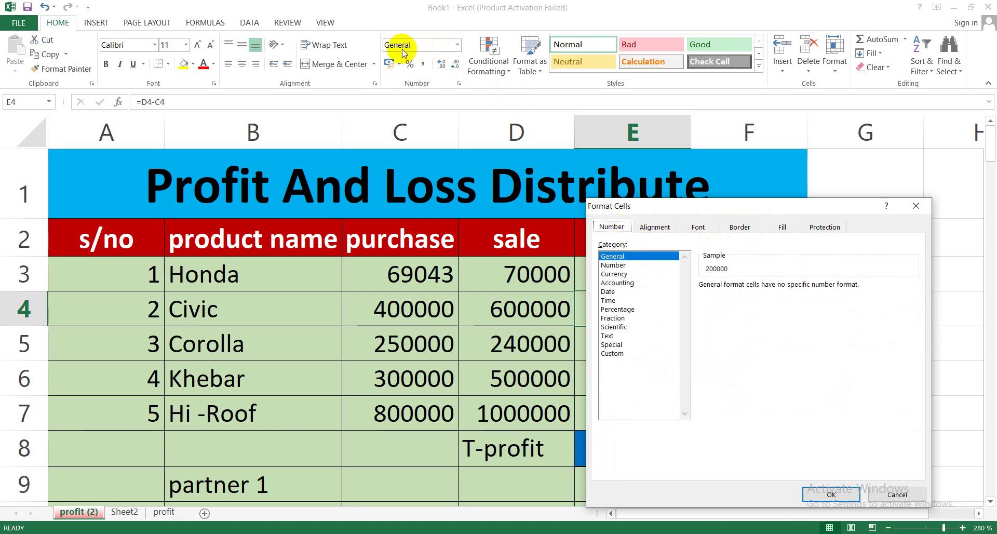
pyautogui.click(655, 228)
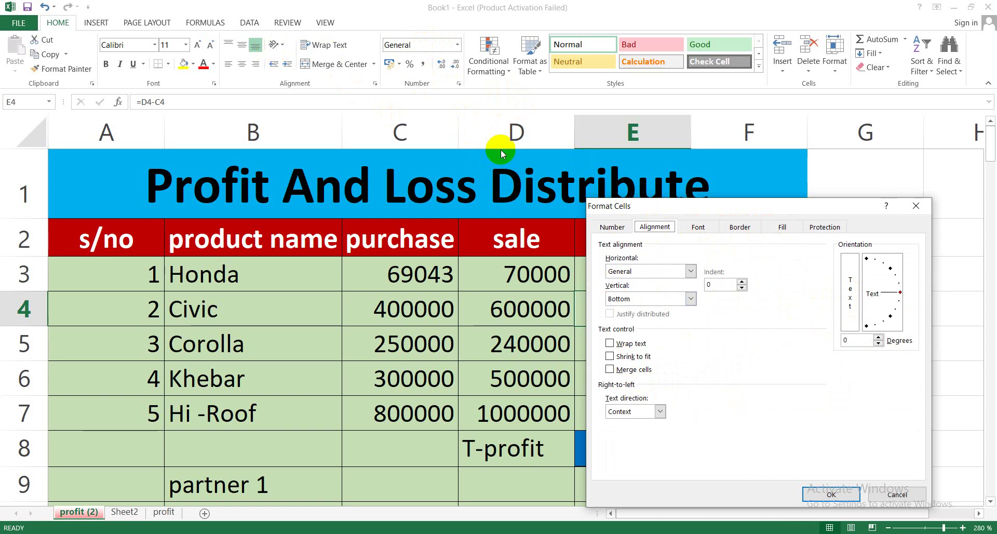
pyautogui.click(698, 226)
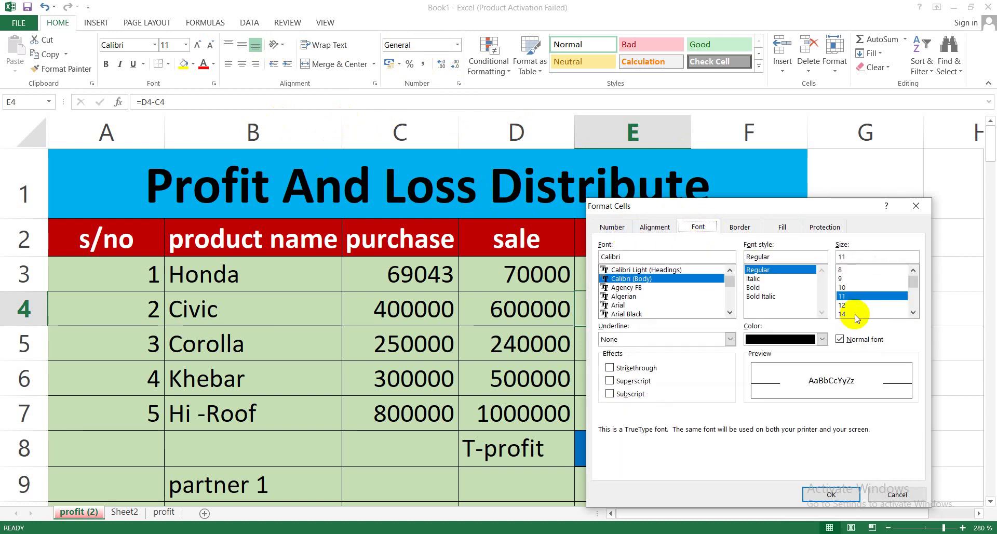
pyautogui.click(893, 494)
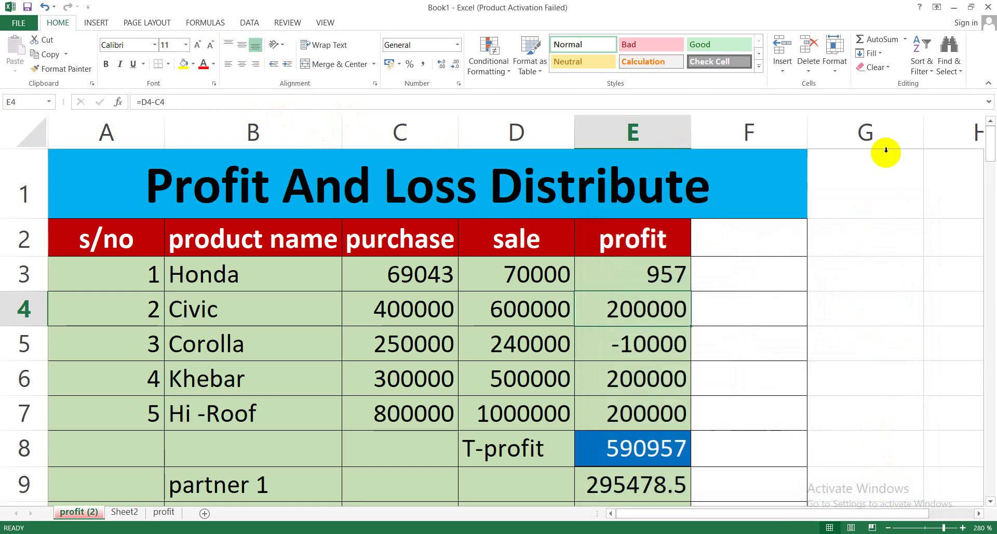
pyautogui.click(905, 40)
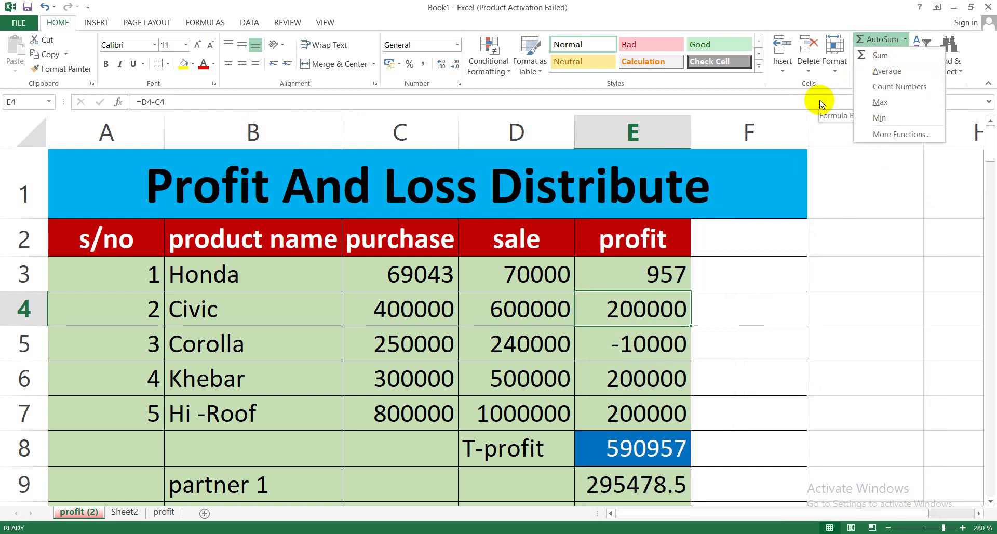
pyautogui.click(874, 205)
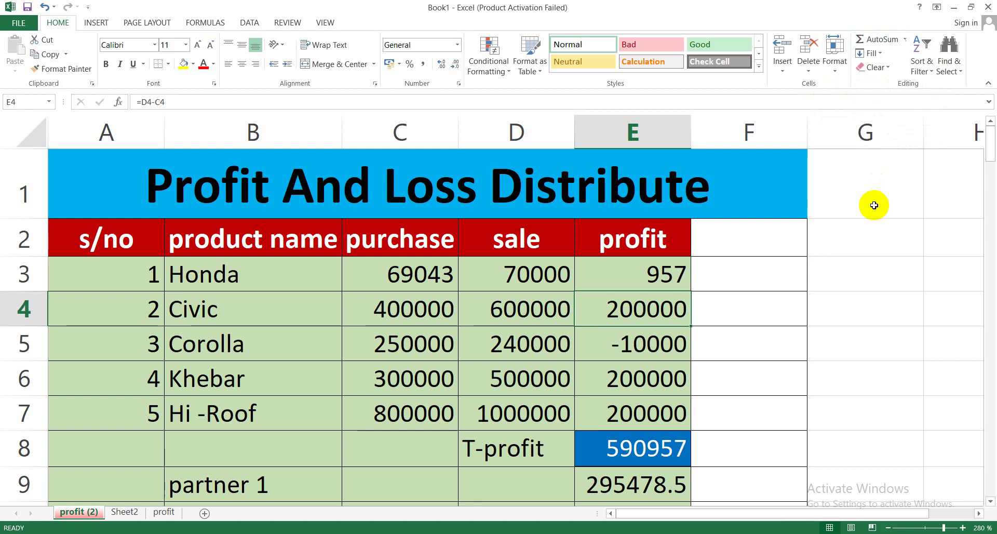
pyautogui.click(881, 54)
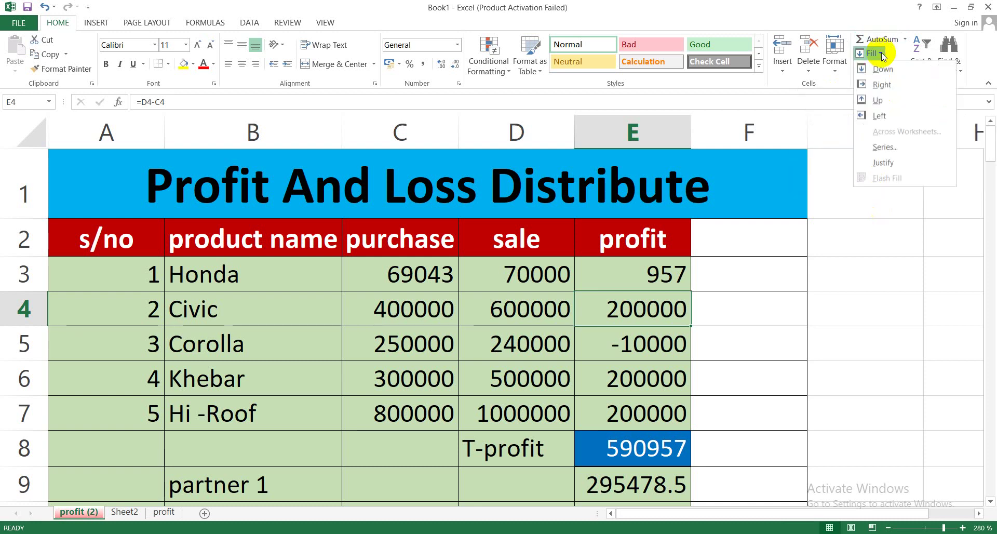
pyautogui.click(881, 54)
pyautogui.click(881, 54)
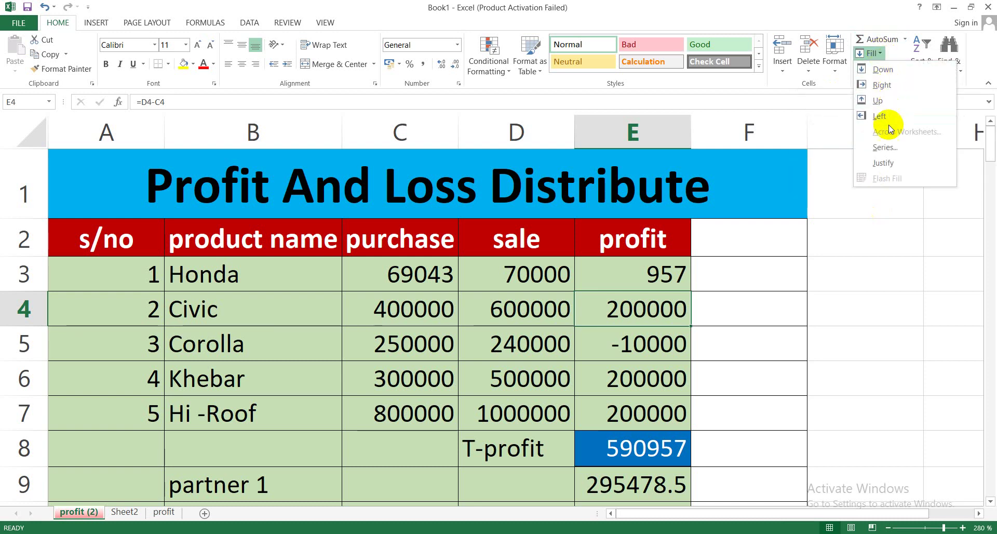
pyautogui.click(879, 205)
pyautogui.doubleClick(849, 234)
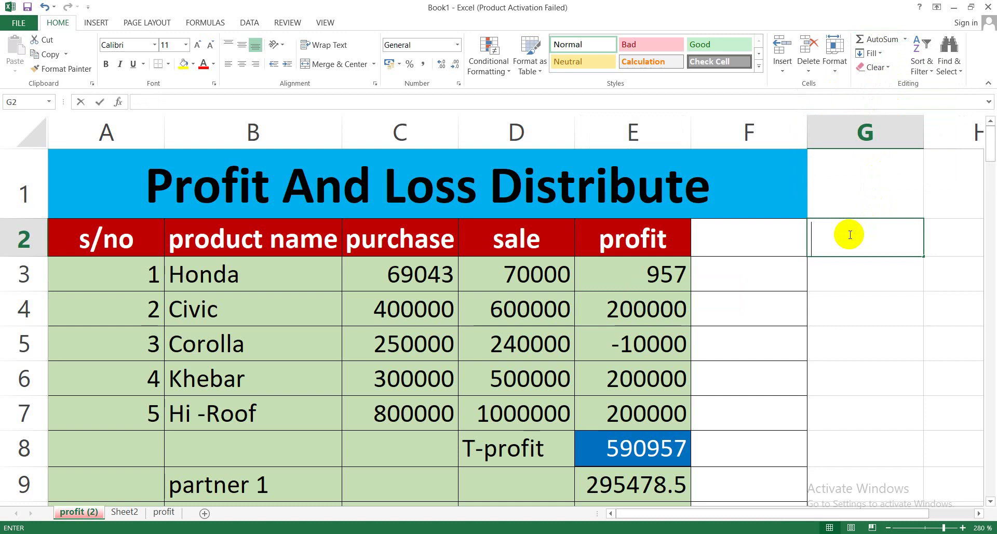
# Switch to Sheet2 and zoom the sheet to the selected cell H11
pyautogui.click(125, 512)
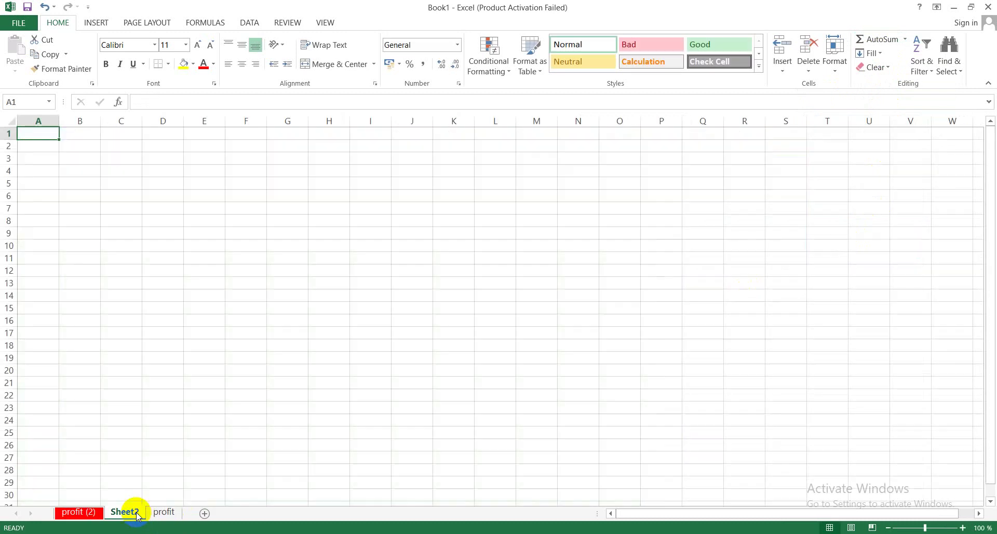
pyautogui.click(250, 173)
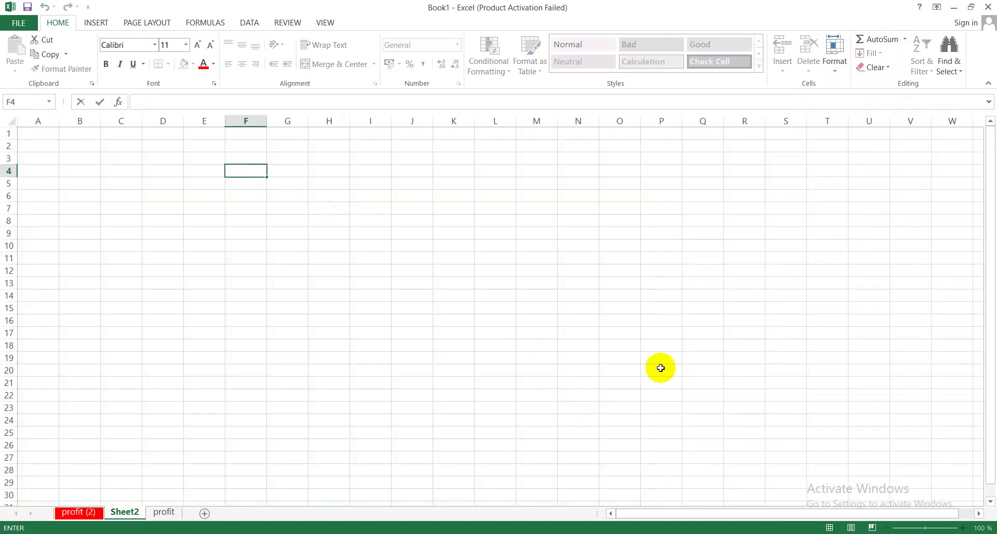
pyautogui.click(328, 22)
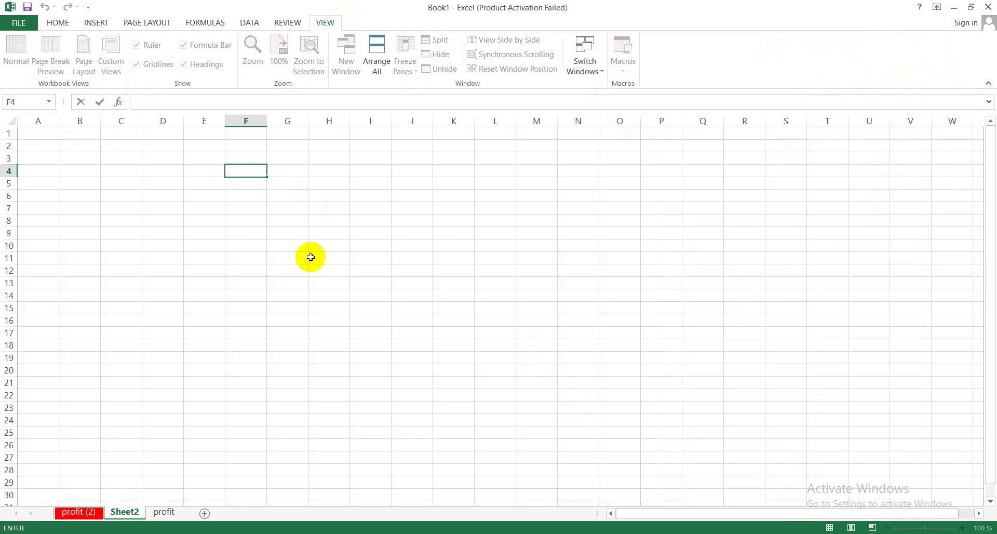
pyautogui.click(309, 258)
pyautogui.click(307, 64)
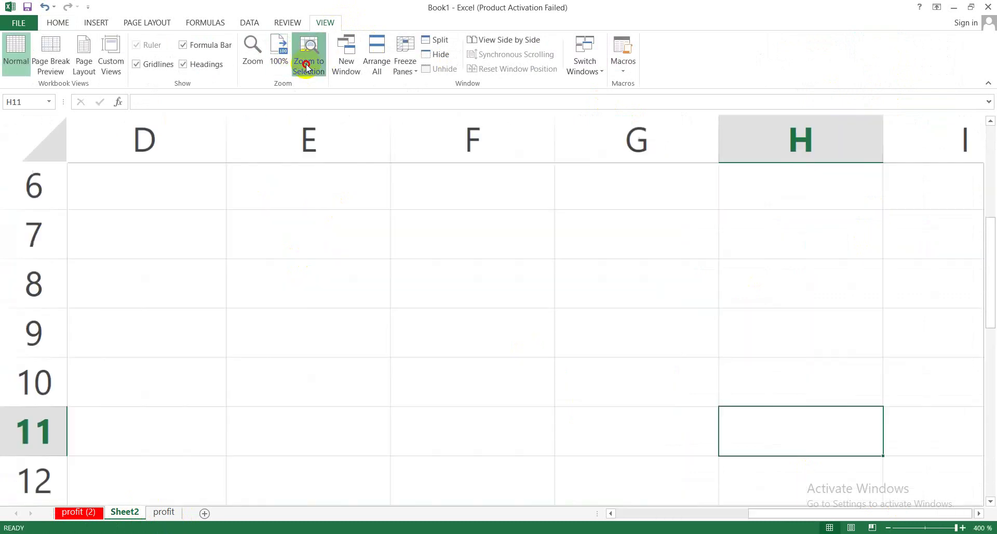
pyautogui.click(299, 232)
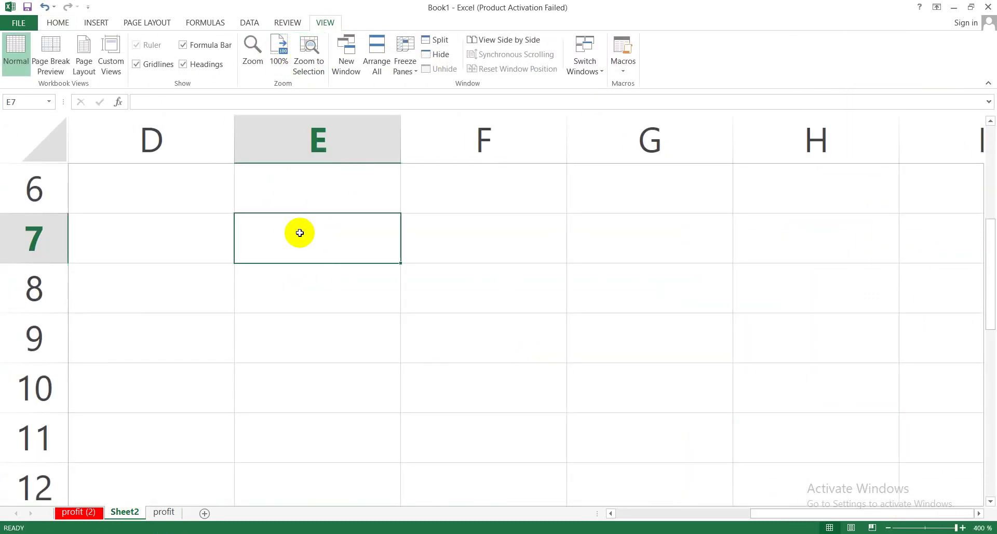
pyautogui.click(178, 202)
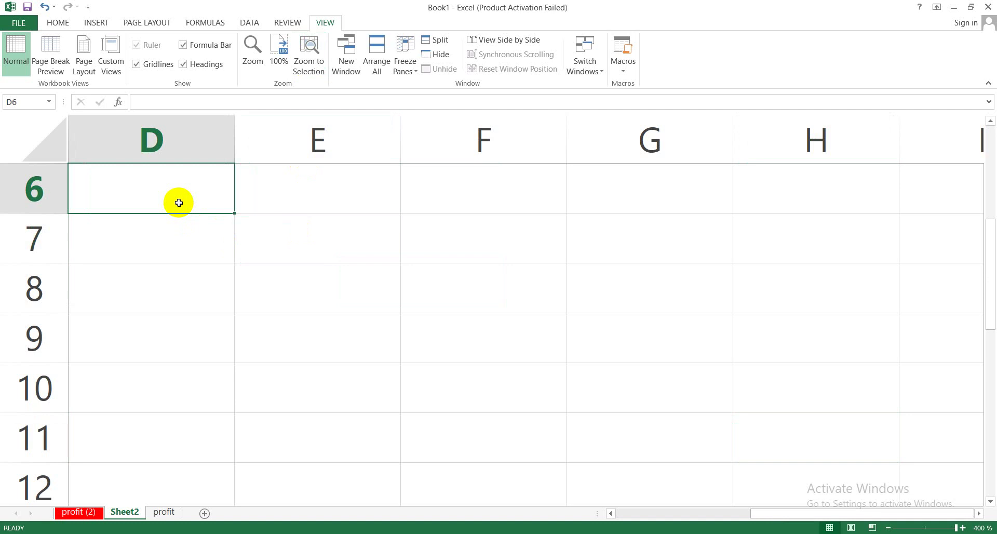
pyautogui.write('pak')
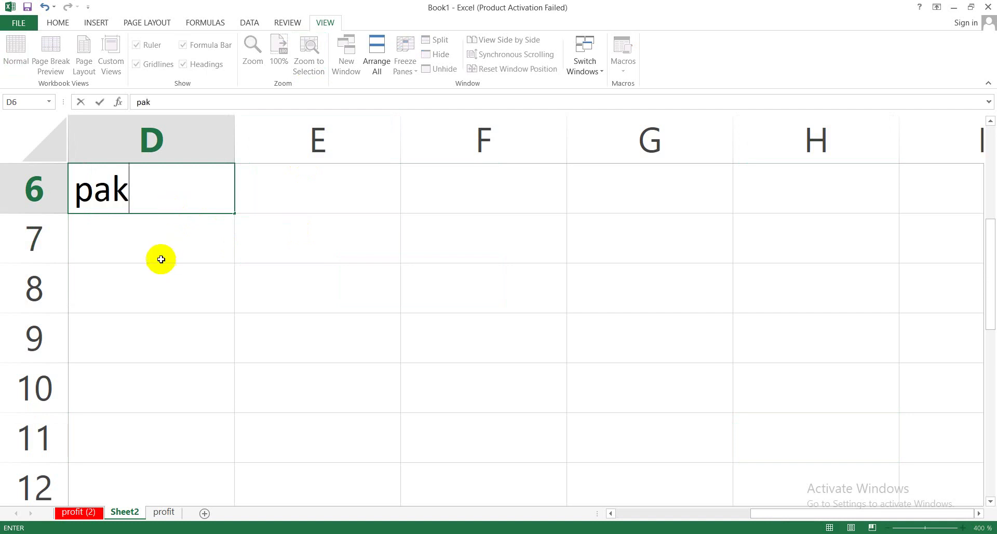
pyautogui.click(160, 250)
pyautogui.click(155, 202)
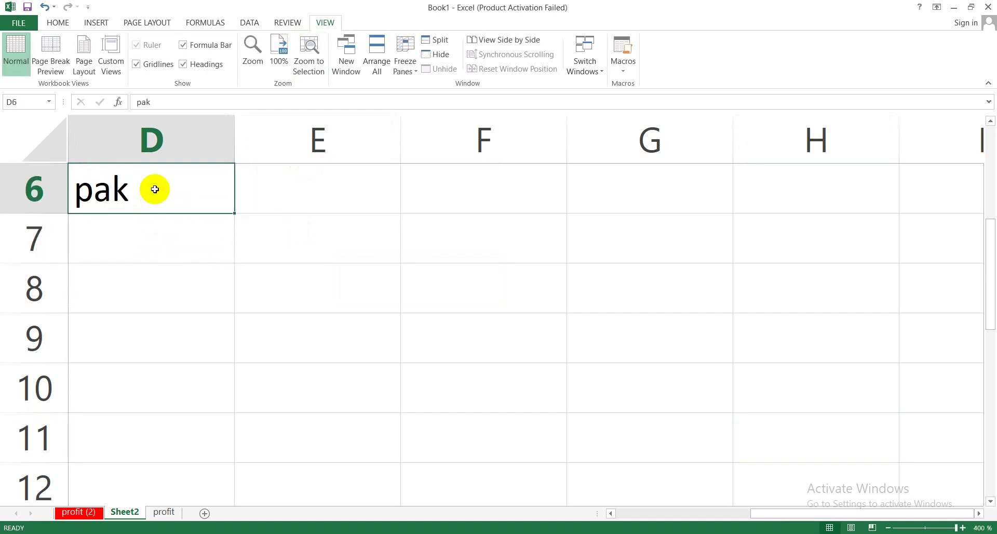
pyautogui.moveTo(155, 202); pyautogui.dragTo(165, 405)
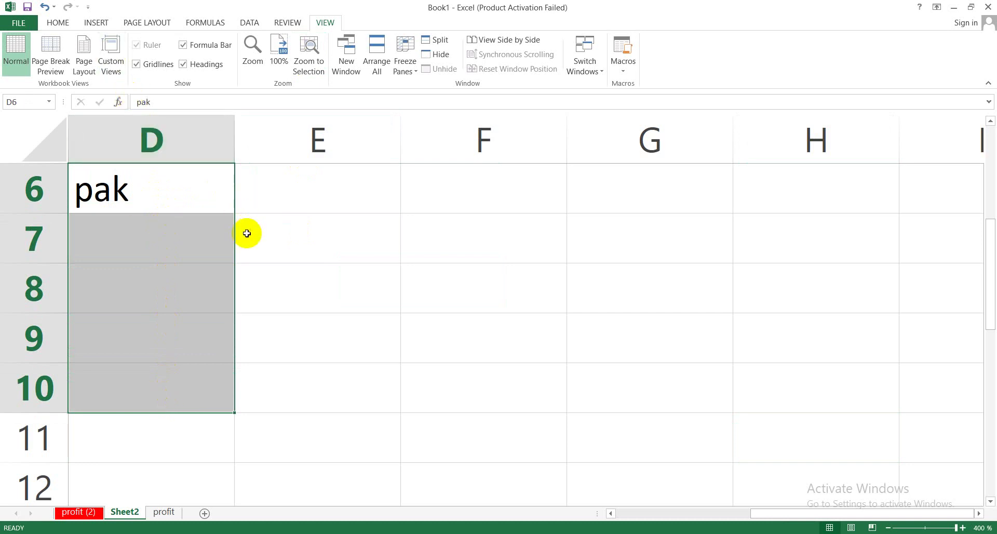
pyautogui.press('Delete')
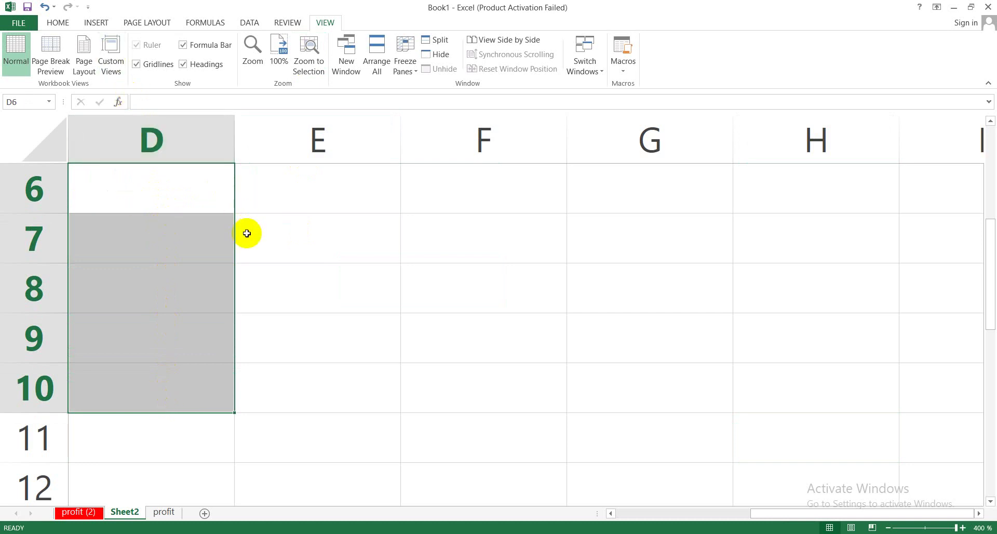
# Enter "excellent" in cell F6 and fill it down through F11
pyautogui.doubleClick(461, 197)
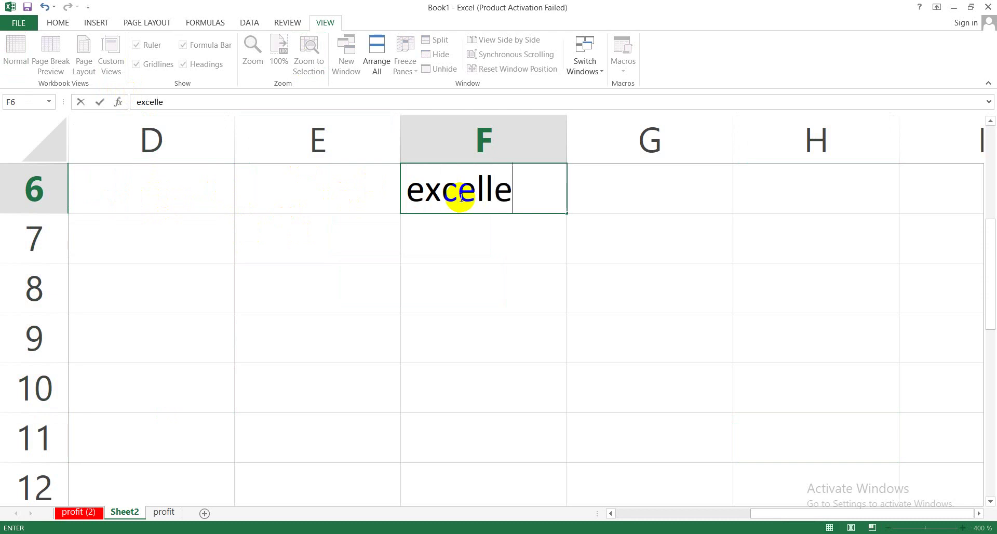
pyautogui.click(494, 229)
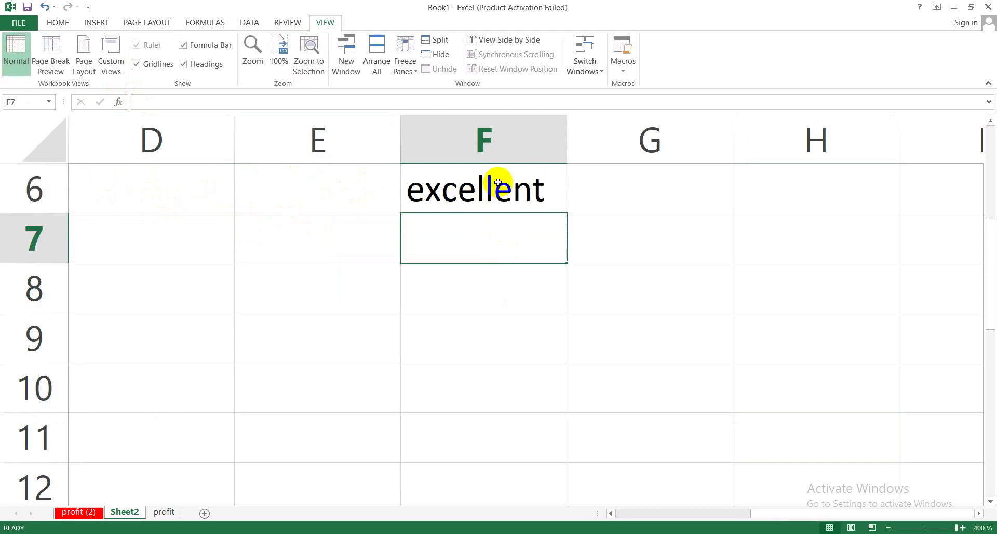
pyautogui.moveTo(500, 187); pyautogui.dragTo(486, 422)
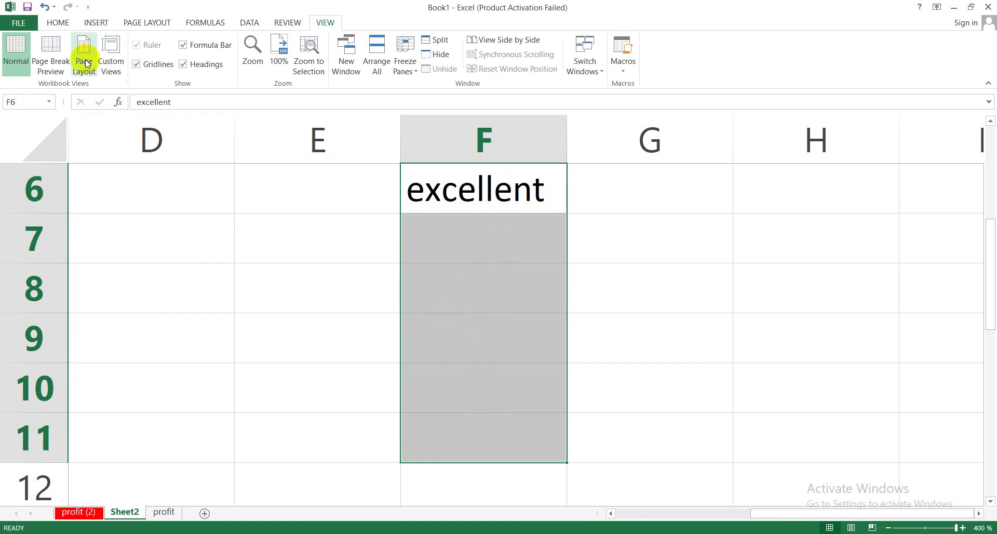
pyautogui.click(60, 23)
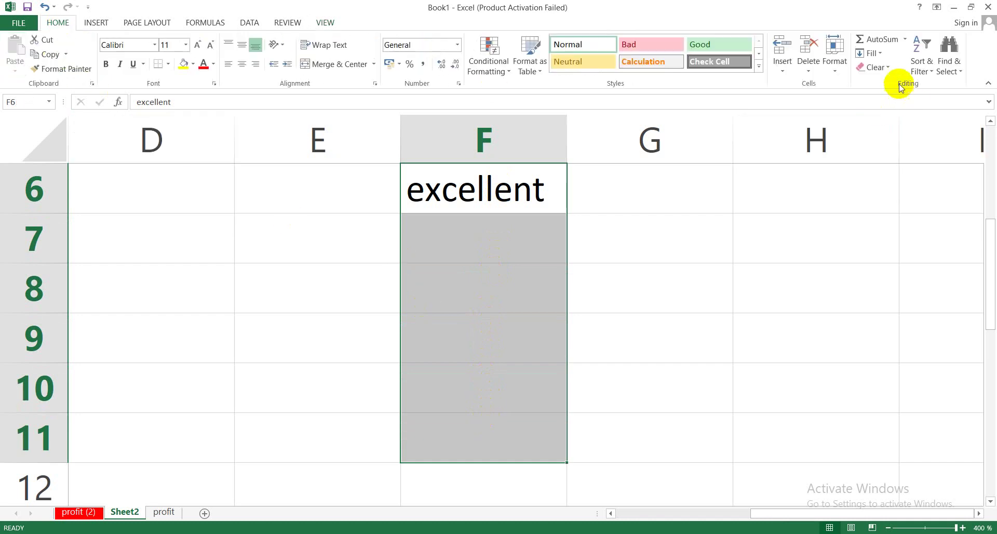
pyautogui.click(883, 53)
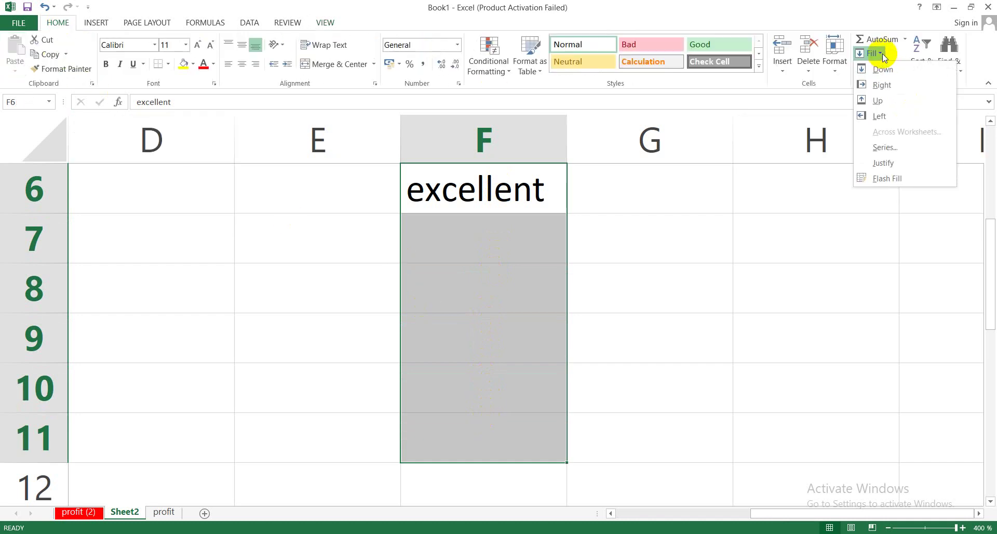
pyautogui.click(883, 68)
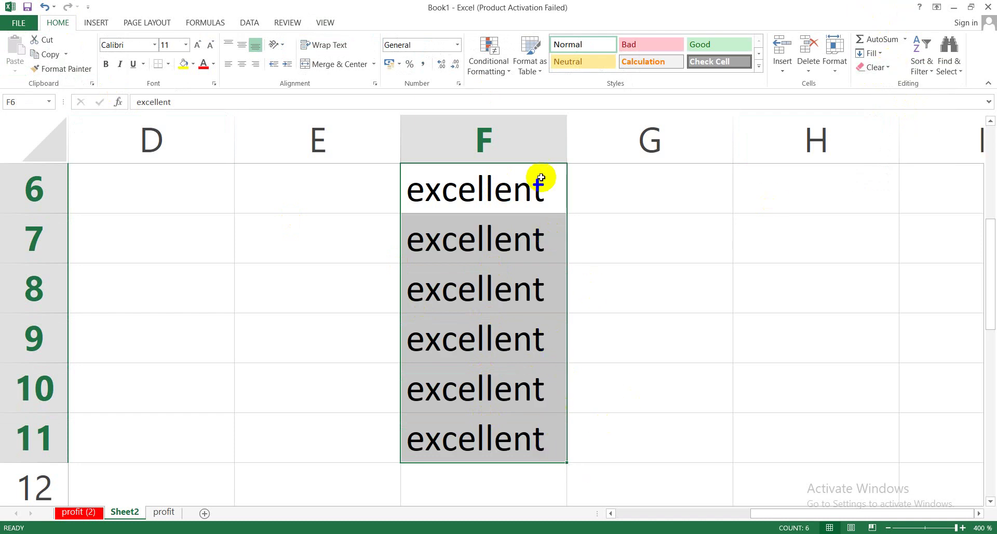
# Fill the "excellent" entries of F6:F11 left into E6:E11
pyautogui.moveTo(507, 178); pyautogui.dragTo(385, 421)
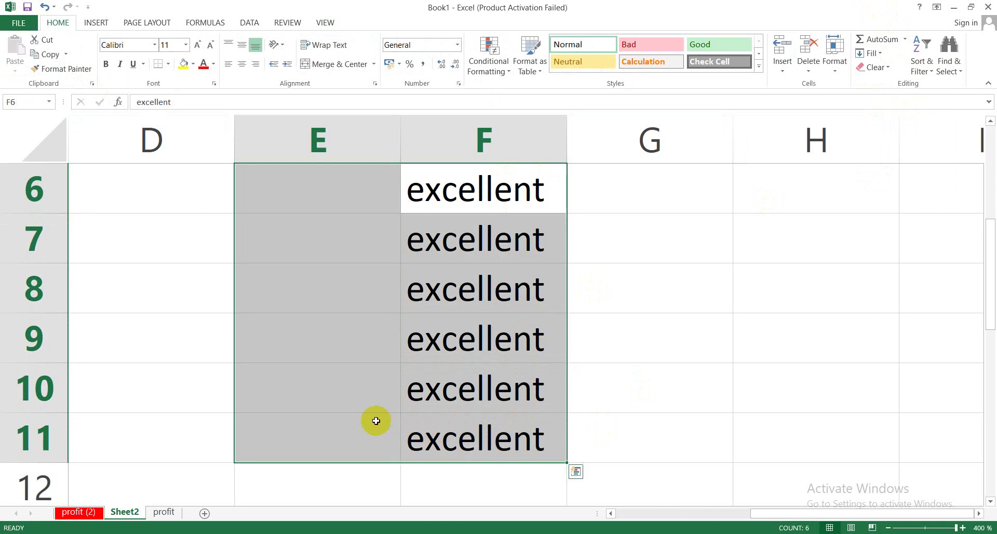
pyautogui.click(883, 55)
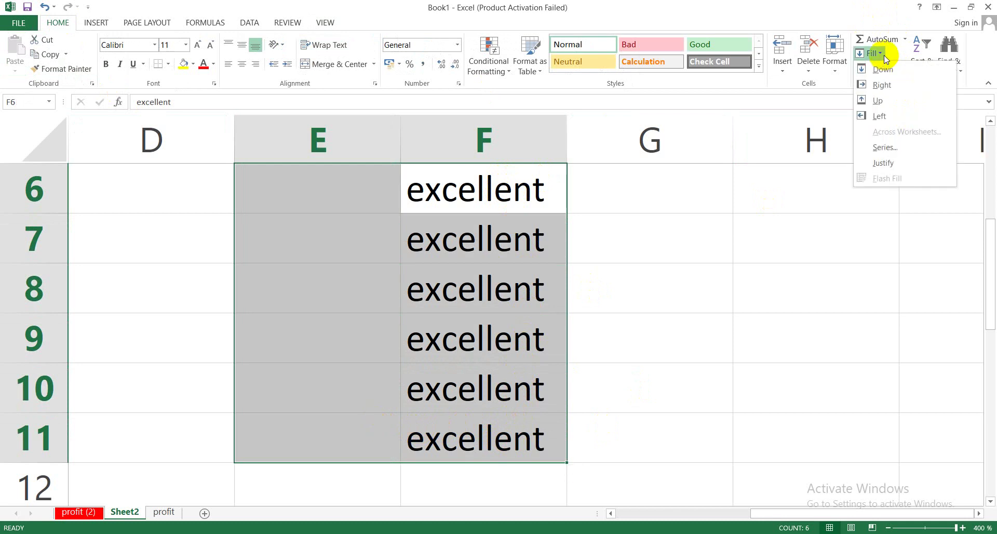
pyautogui.click(879, 116)
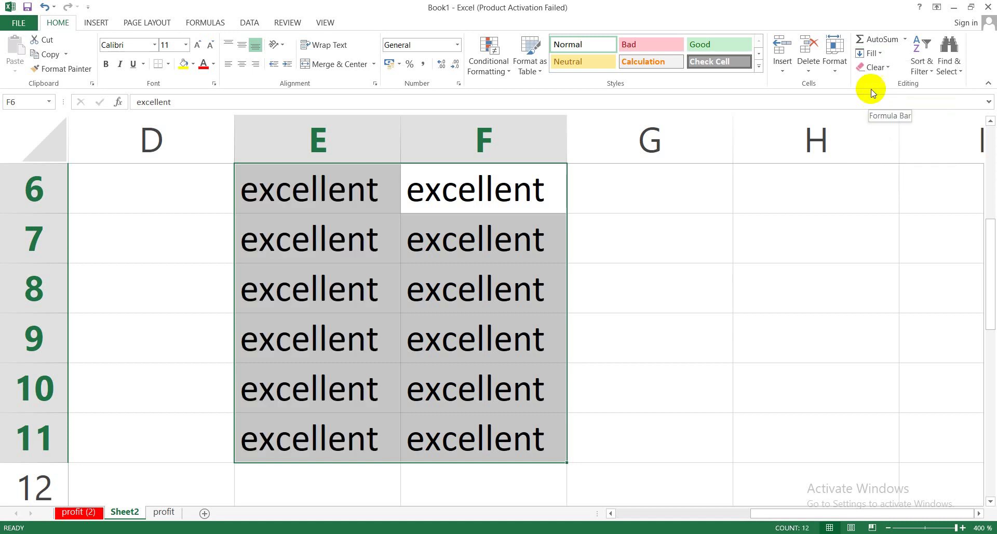
# Fill the "excellent" entries from column E rightward across E6:G11
pyautogui.moveTo(348, 195); pyautogui.dragTo(650, 429)
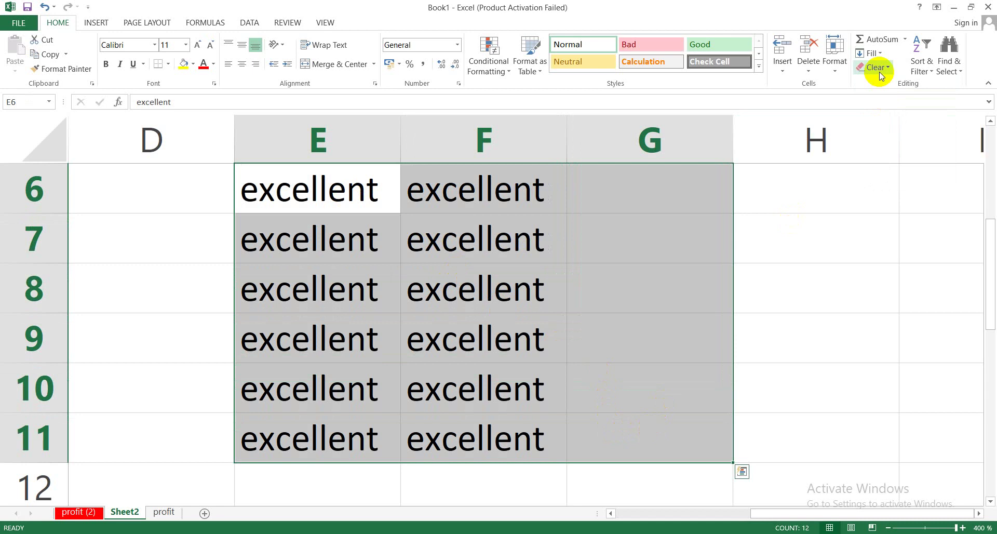
pyautogui.click(880, 53)
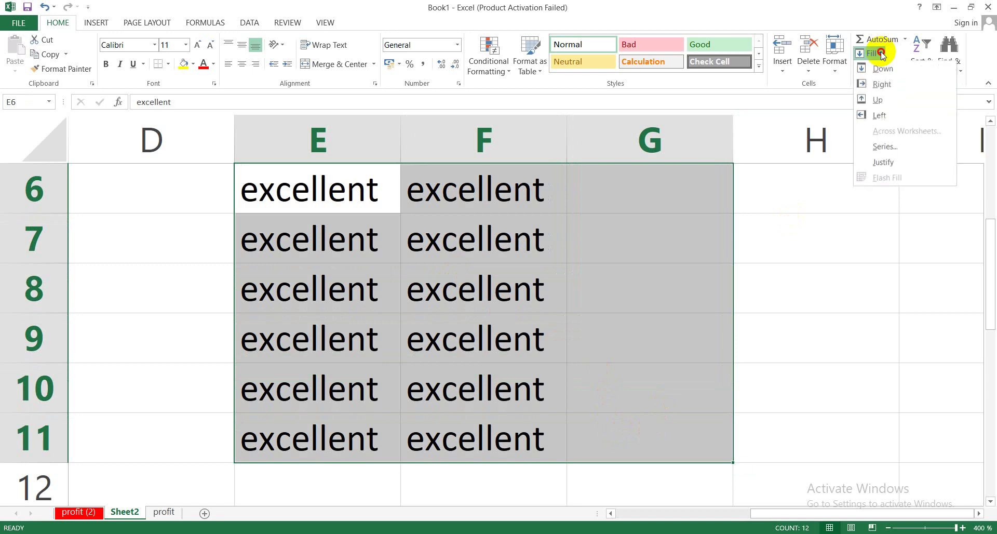
pyautogui.click(886, 86)
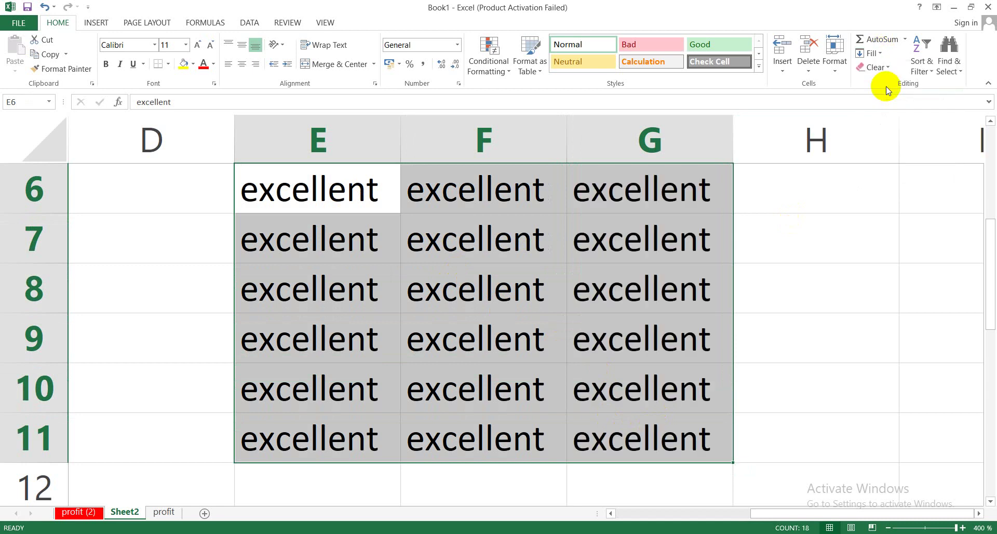
pyautogui.click(880, 53)
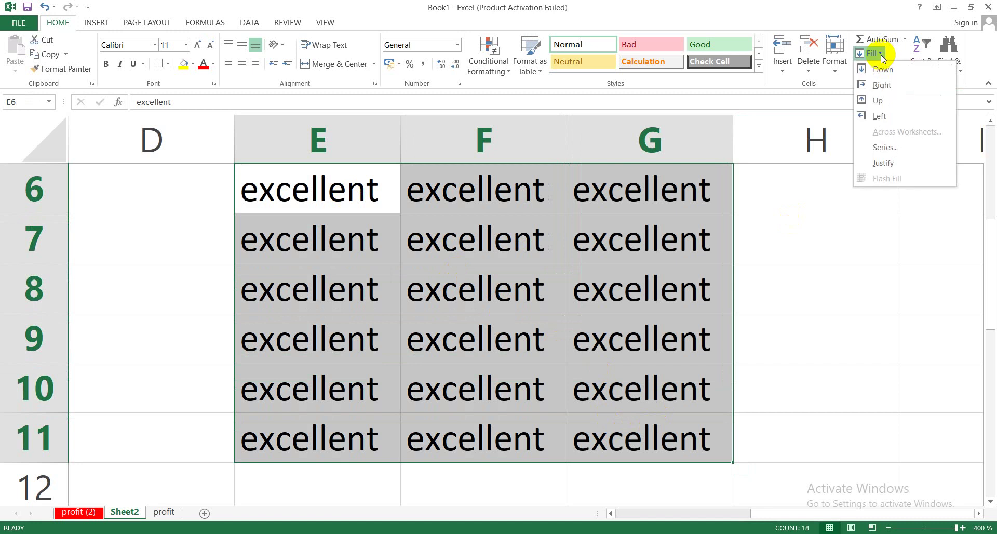
# Enter "good" in cell H8, beside the block of "excellent" entries
pyautogui.click(769, 294)
pyautogui.click(771, 295)
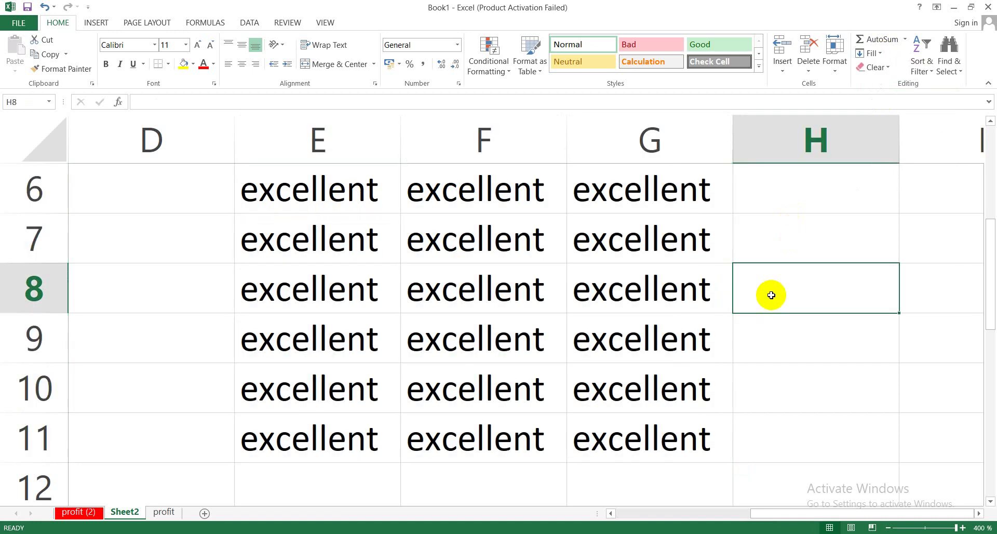
pyautogui.write('gg')
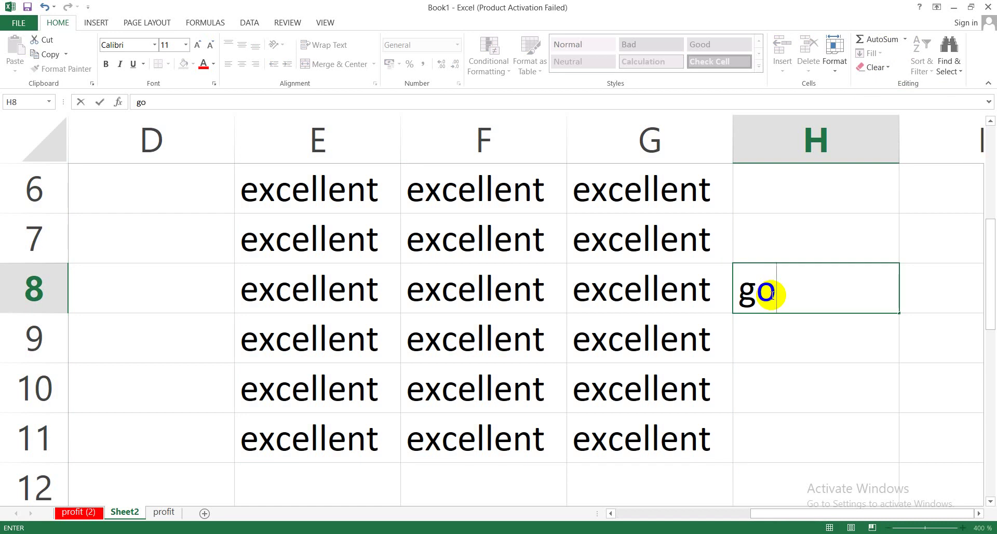
pyautogui.click(784, 383)
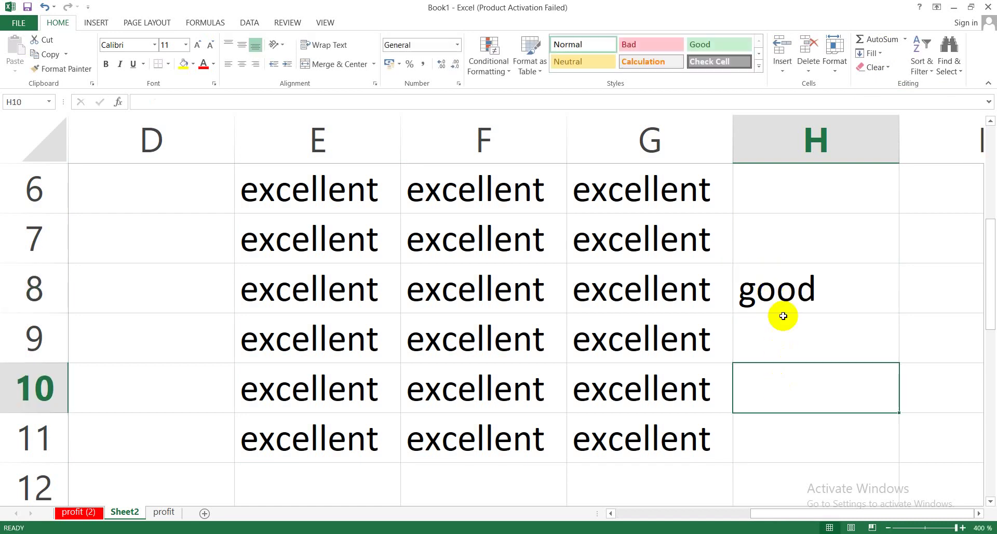
# Fill the "good" entry of H8 up through H6
pyautogui.click(784, 296)
pyautogui.moveTo(779, 265); pyautogui.dragTo(776, 196)
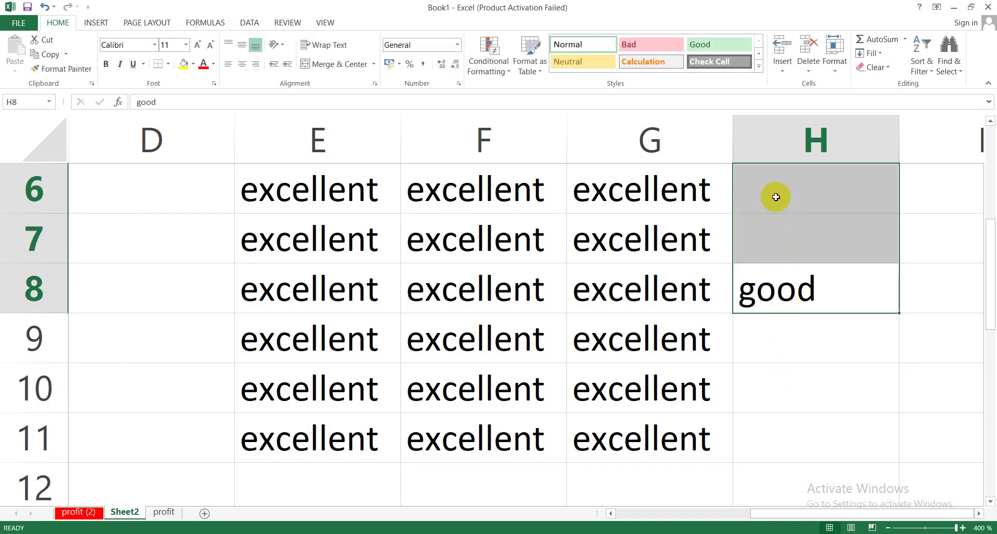
pyautogui.click(836, 72)
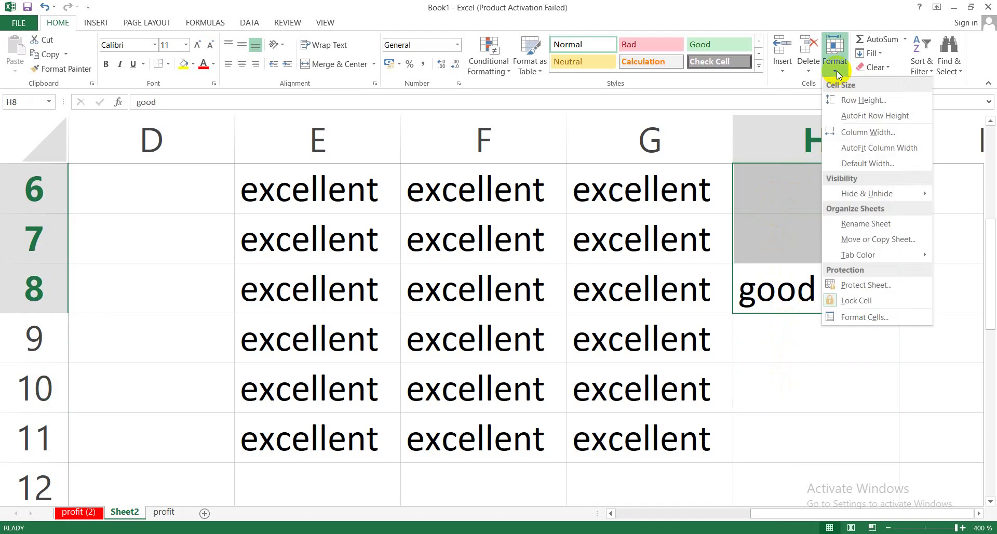
pyautogui.click(876, 54)
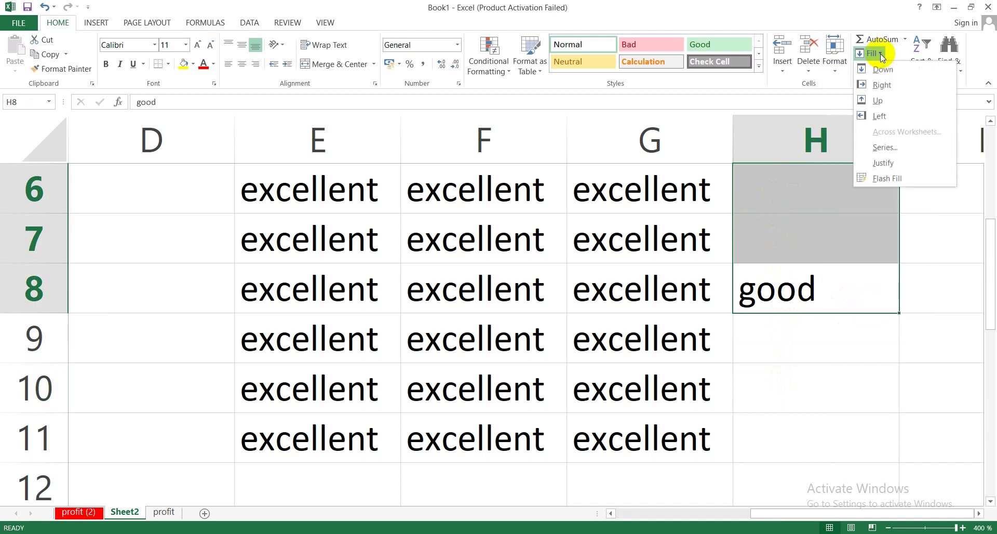
pyautogui.click(885, 104)
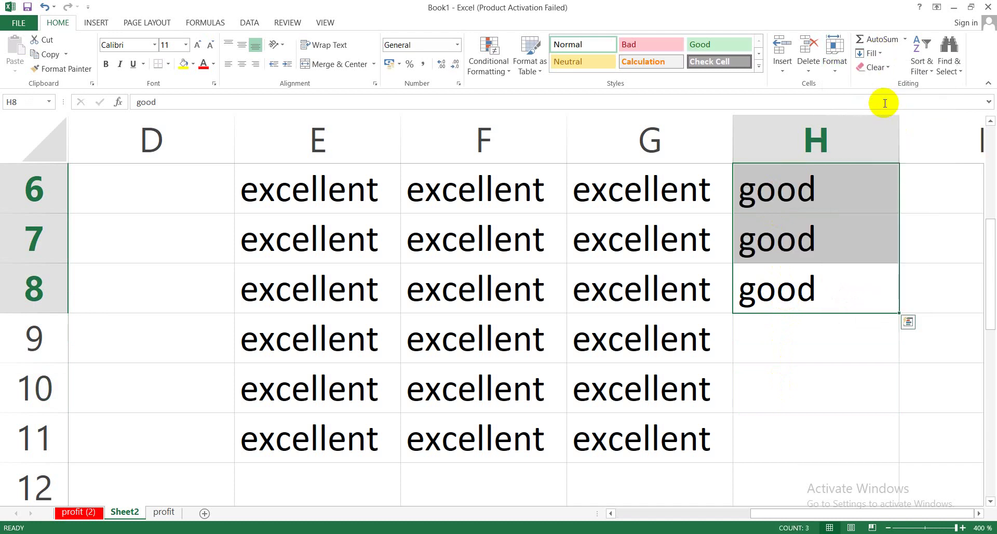
pyautogui.click(880, 55)
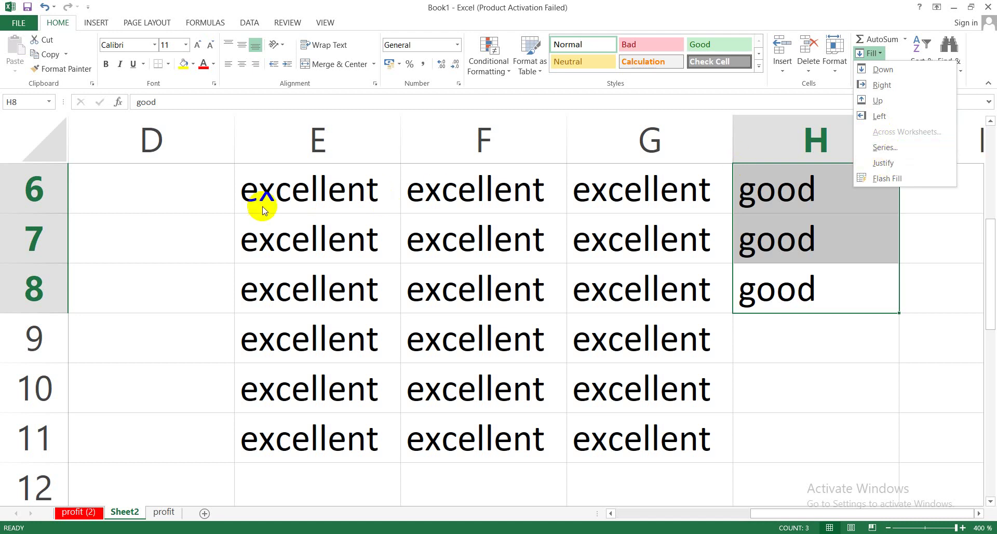
# Enter 1 in cell D6 and 2 in cell D7 as the start of a number sequence
pyautogui.click(226, 188)
pyautogui.click(193, 240)
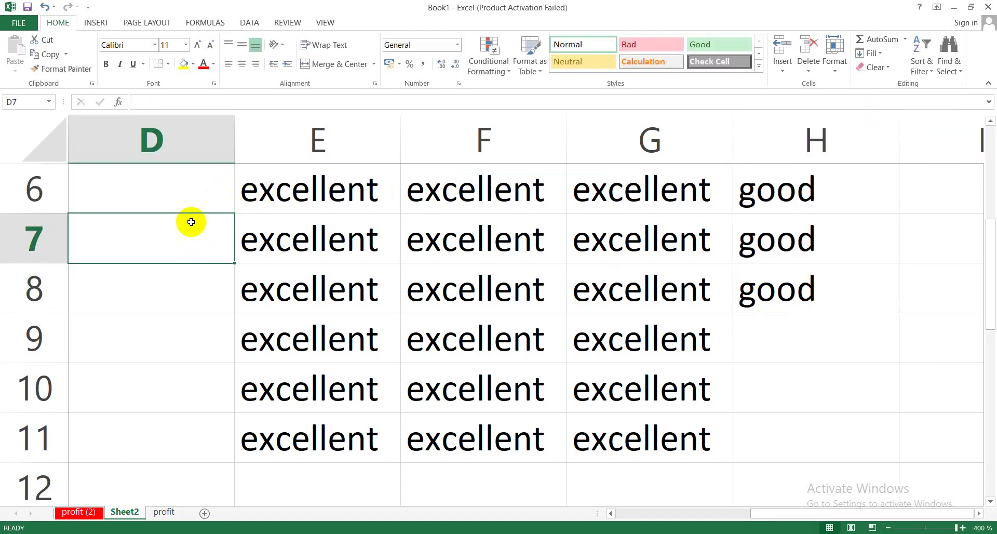
pyautogui.doubleClick(190, 198)
pyautogui.write('1')
pyautogui.click(174, 242)
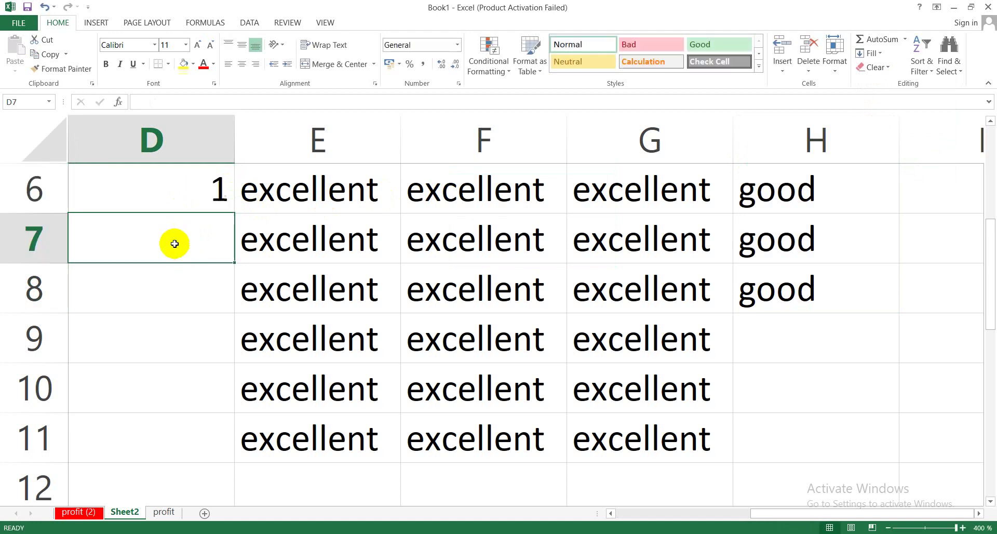
pyautogui.write('2')
pyautogui.click(182, 305)
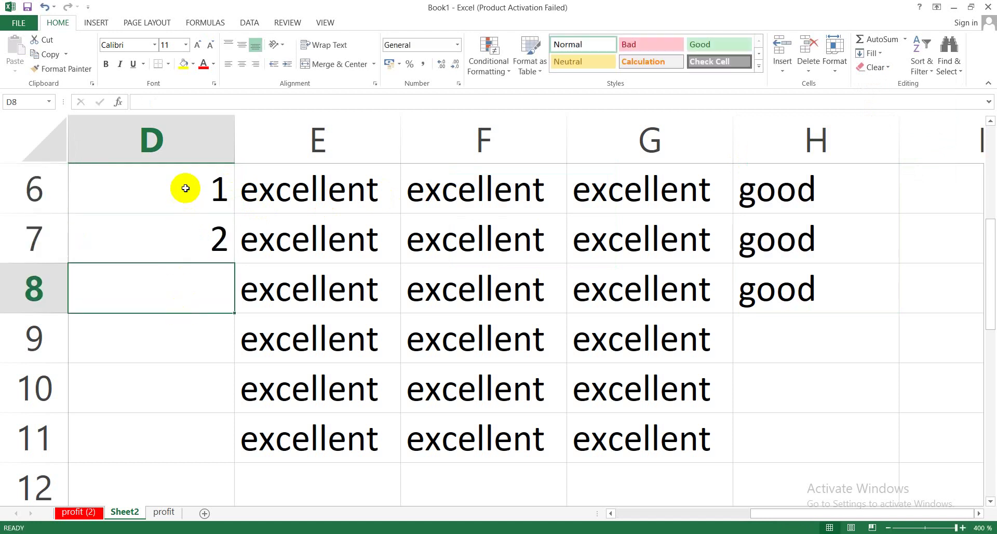
# Fill D6:D17 with a linear series in columns, using a step value of 1
pyautogui.moveTo(182, 186); pyautogui.dragTo(190, 454)
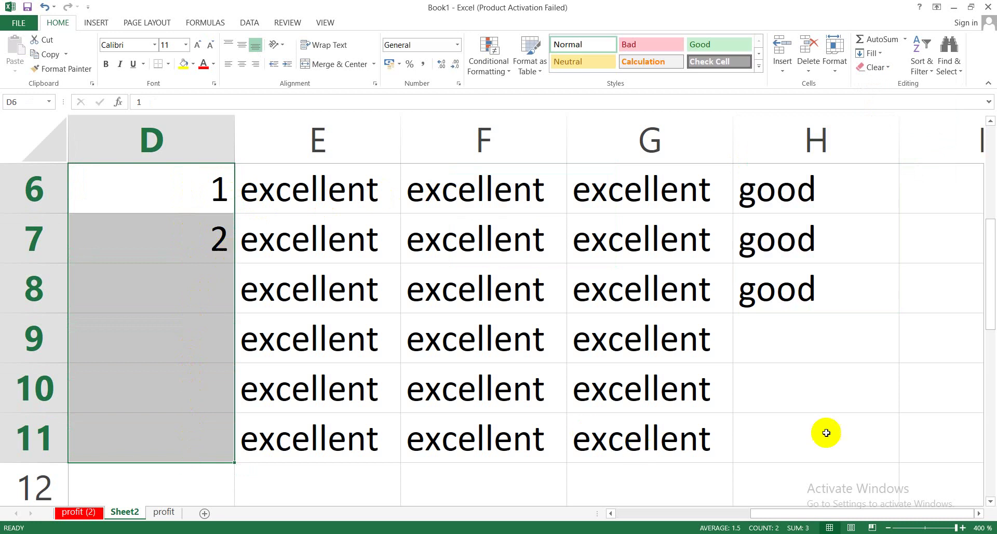
pyautogui.click(888, 528)
pyautogui.click(888, 527)
pyautogui.click(888, 528)
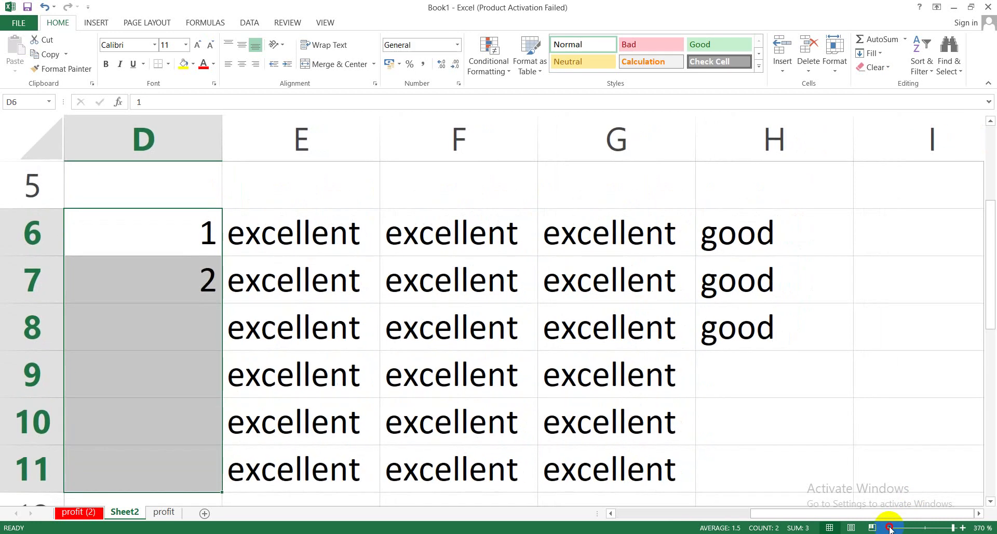
pyautogui.click(888, 528)
pyautogui.click(889, 527)
pyautogui.click(888, 528)
pyautogui.click(889, 528)
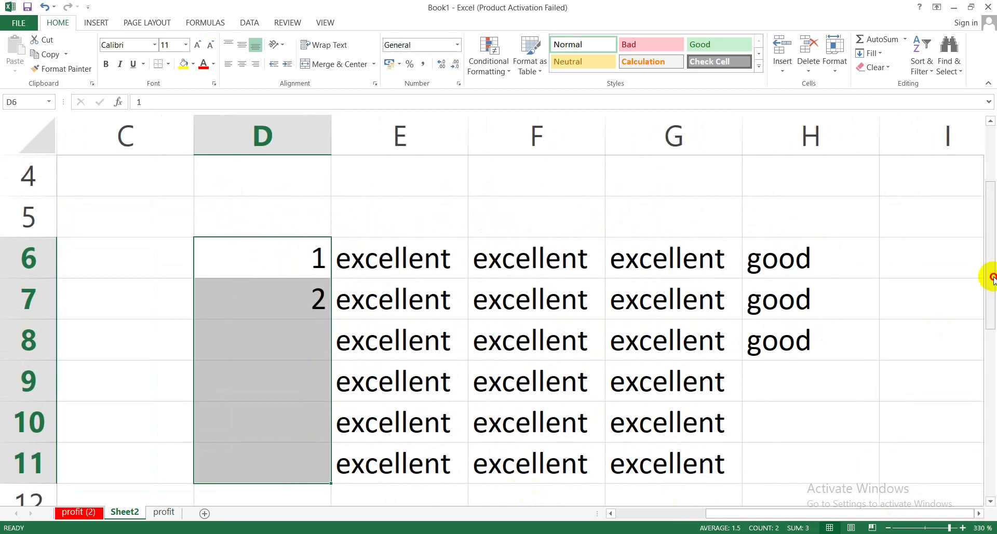
pyautogui.moveTo(990, 278); pyautogui.dragTo(990, 330)
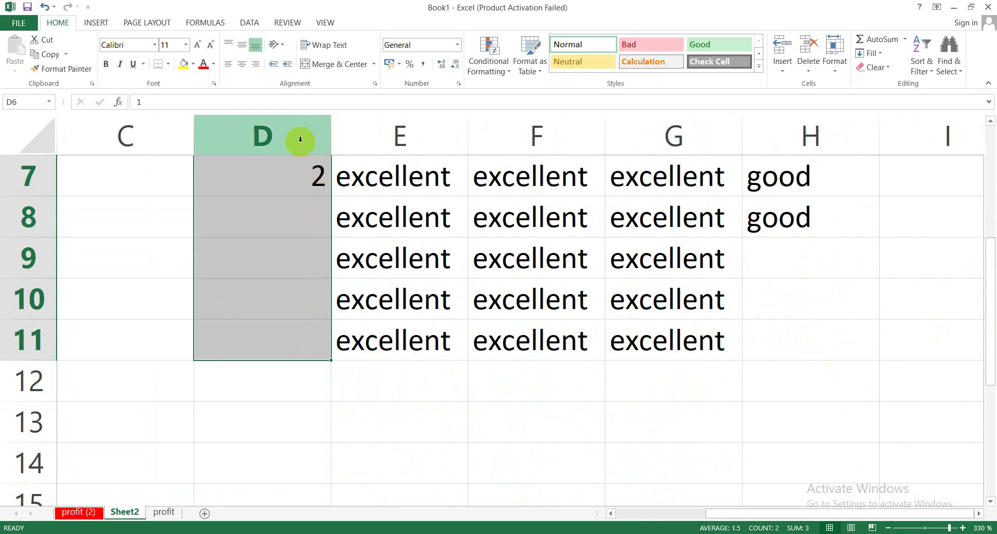
pyautogui.click(990, 120)
pyautogui.click(990, 121)
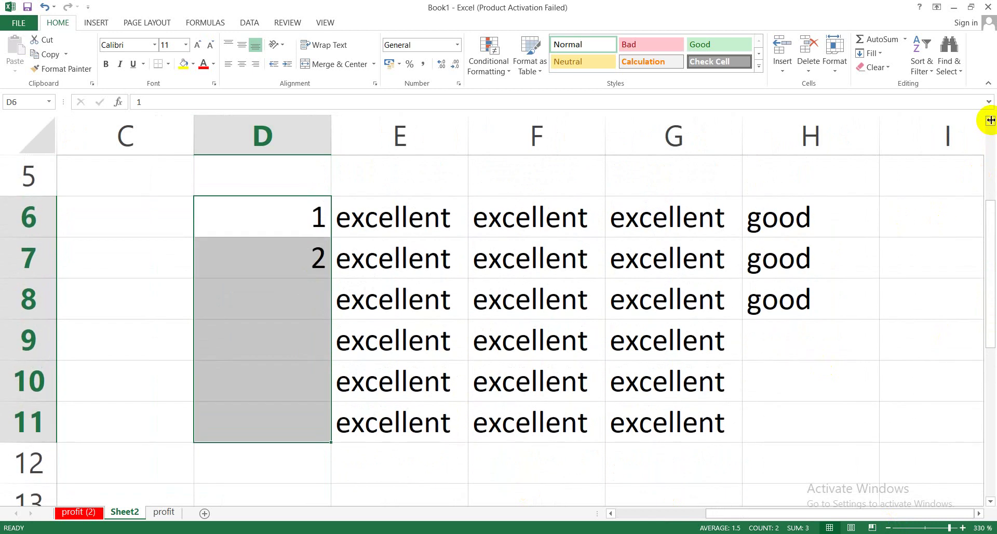
pyautogui.moveTo(300, 217); pyautogui.dragTo(312, 512)
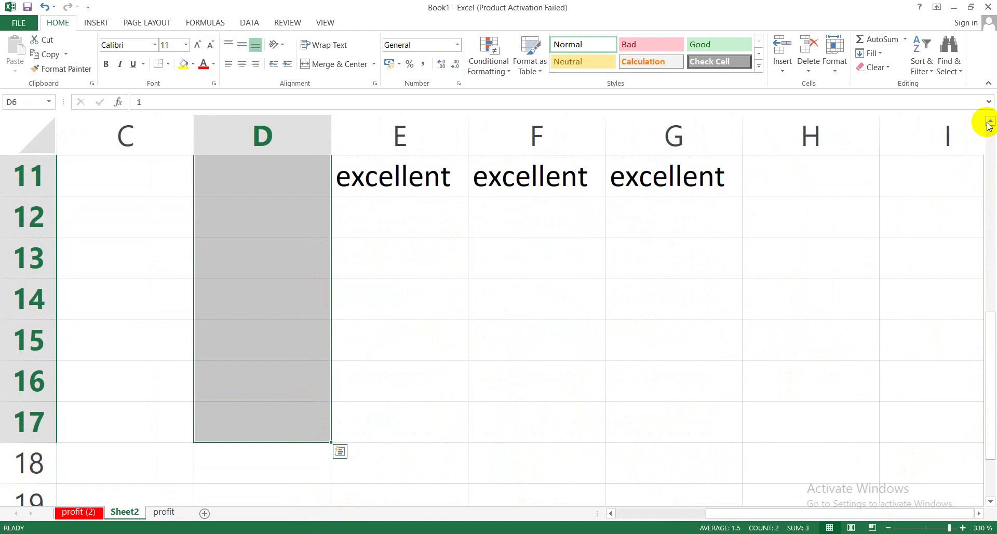
pyautogui.moveTo(991, 125); pyautogui.dragTo(991, 125)
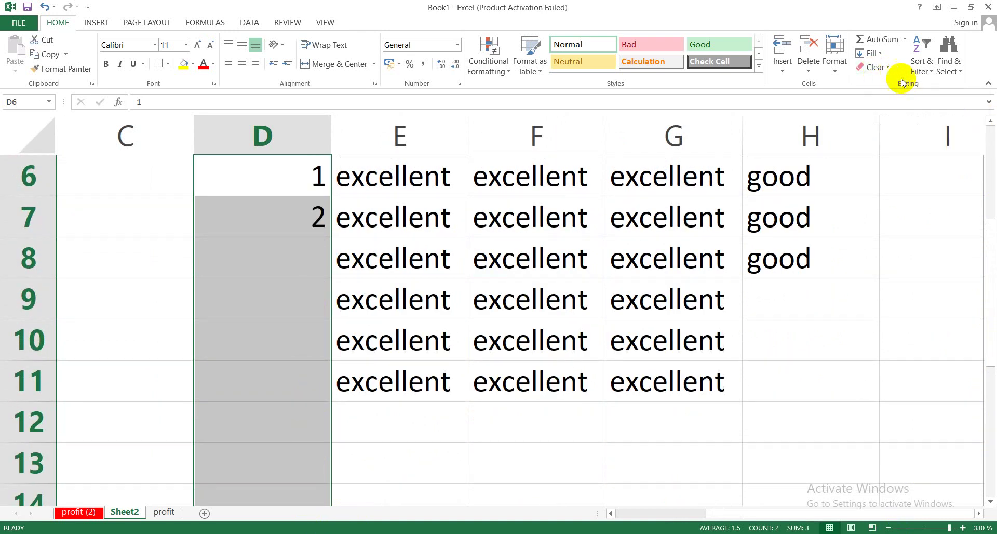
pyautogui.click(879, 52)
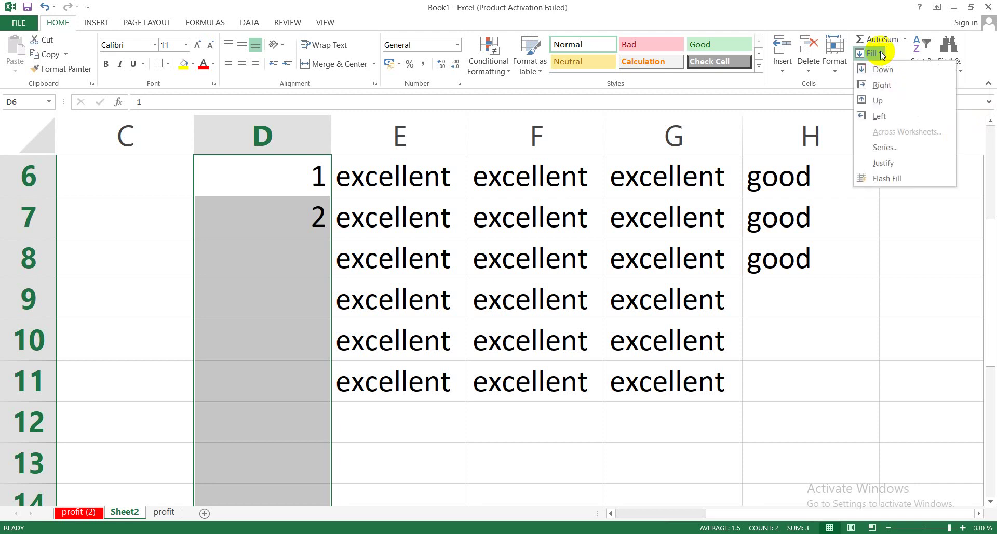
pyautogui.click(894, 144)
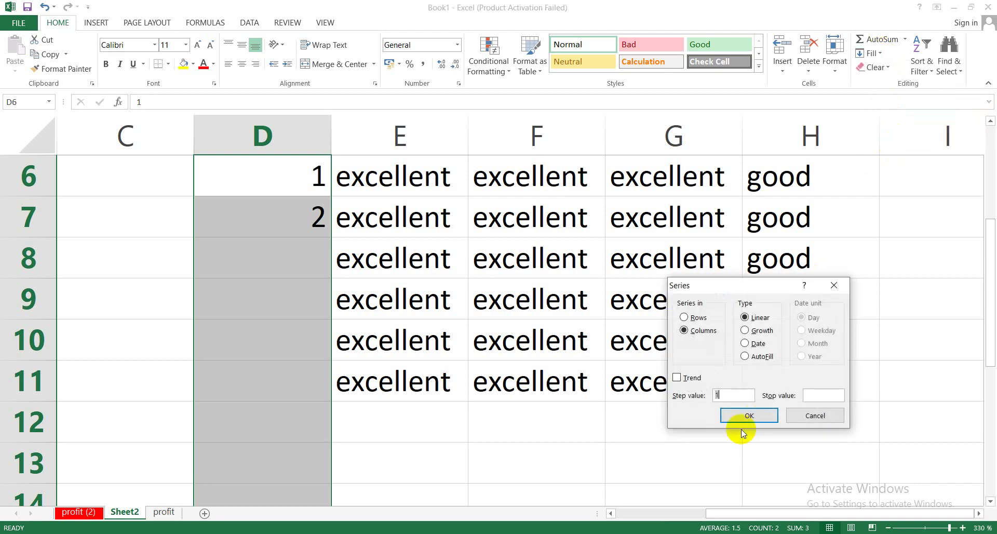
pyautogui.click(748, 415)
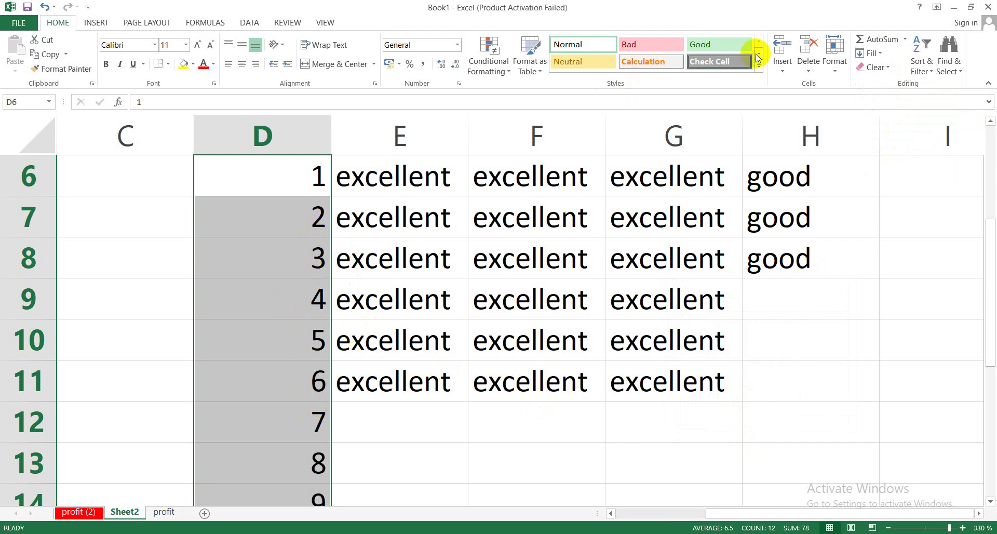
# Clear everything from the number series in D6:D17, and undo the clearing
pyautogui.click(887, 67)
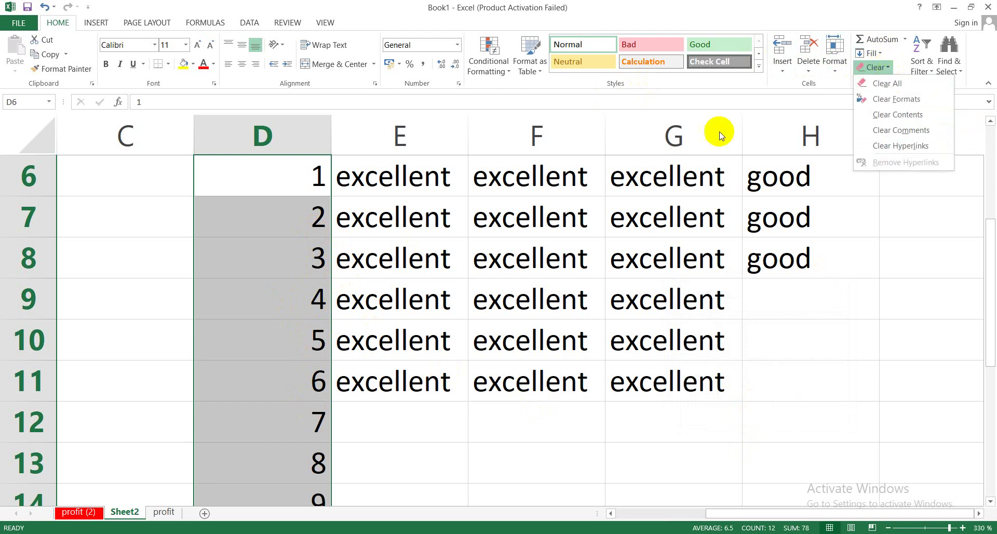
pyautogui.click(874, 84)
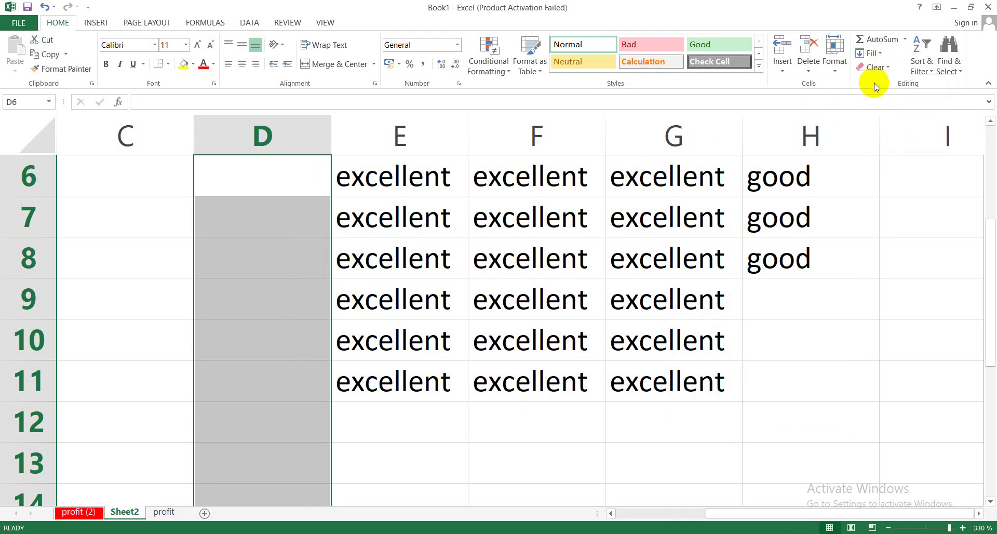
pyautogui.hotkey('ctrl', 'z')
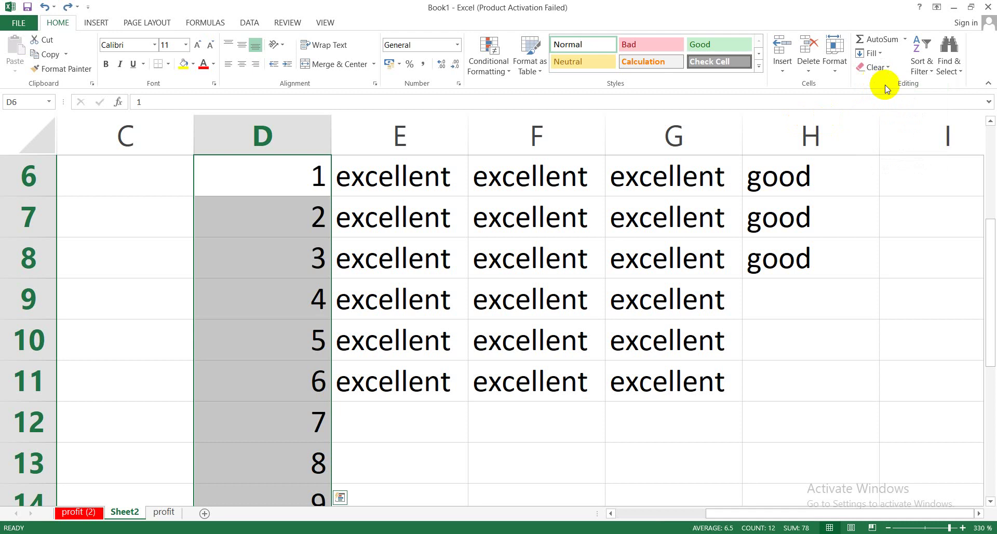
pyautogui.click(889, 68)
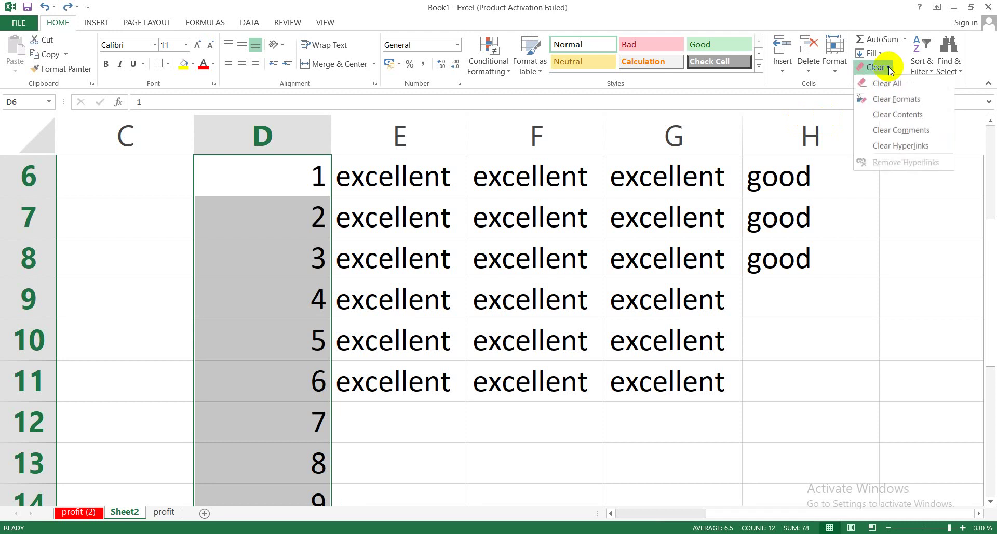
# Format F6:F7 with red, italic Algerian text, and clear only the formats from those two cells
pyautogui.click(618, 194)
pyautogui.moveTo(536, 196); pyautogui.dragTo(537, 223)
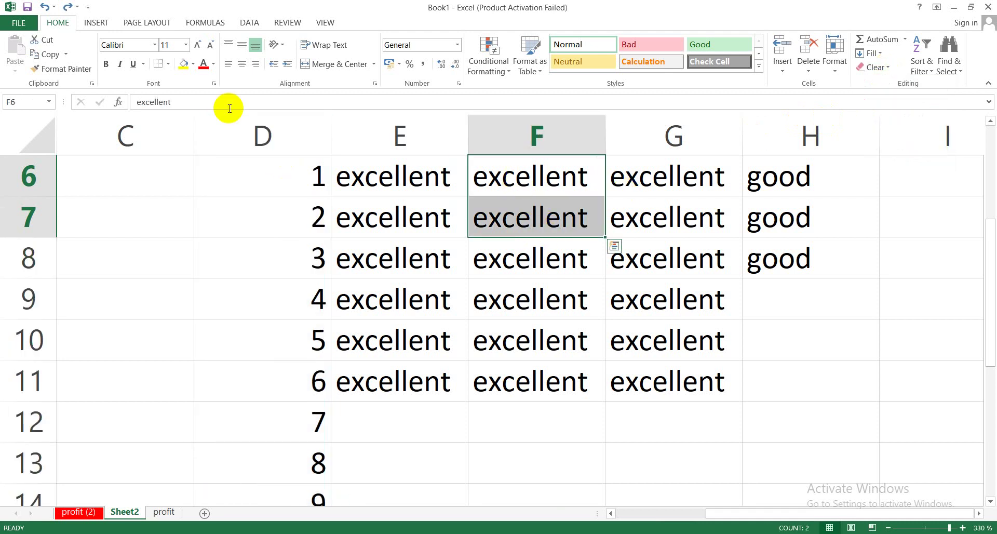
pyautogui.click(204, 68)
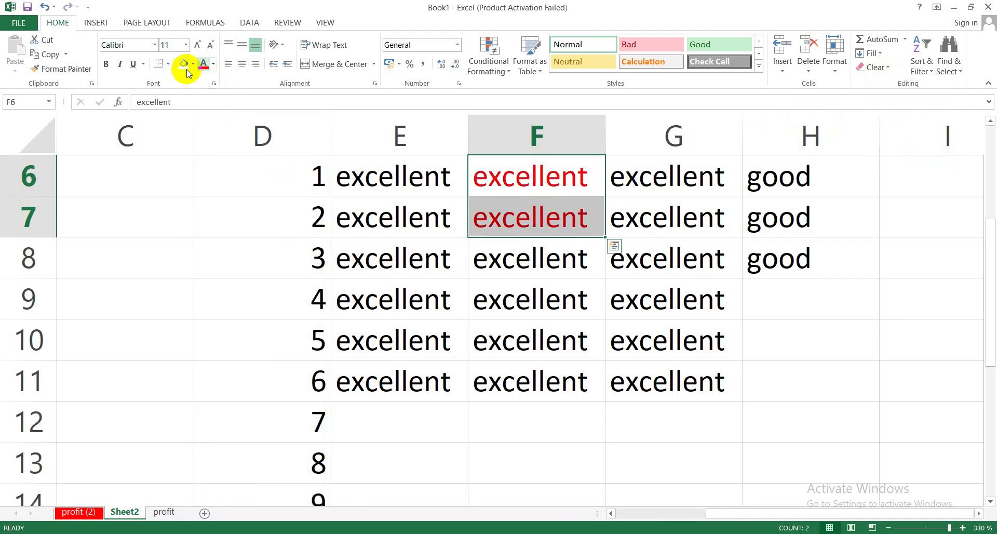
pyautogui.click(120, 64)
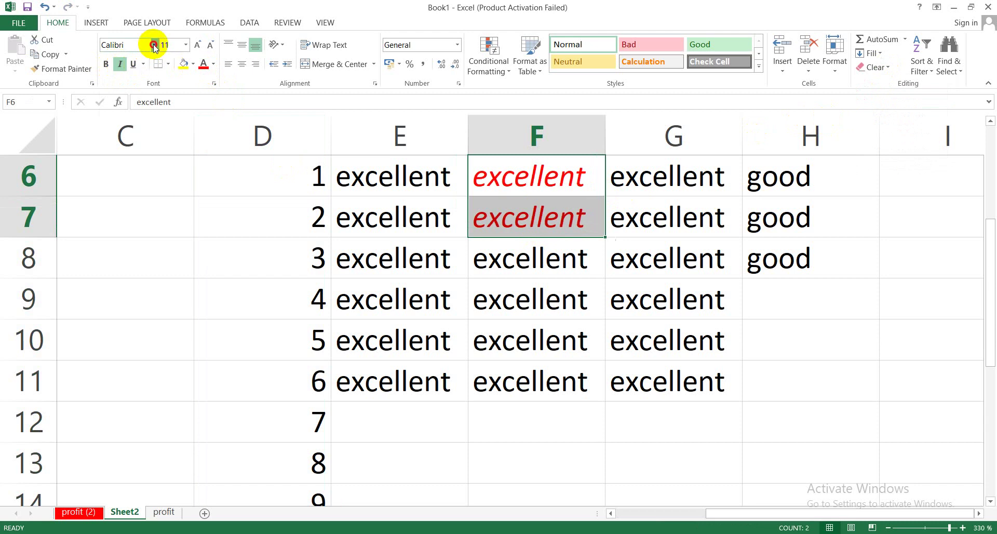
pyautogui.click(154, 46)
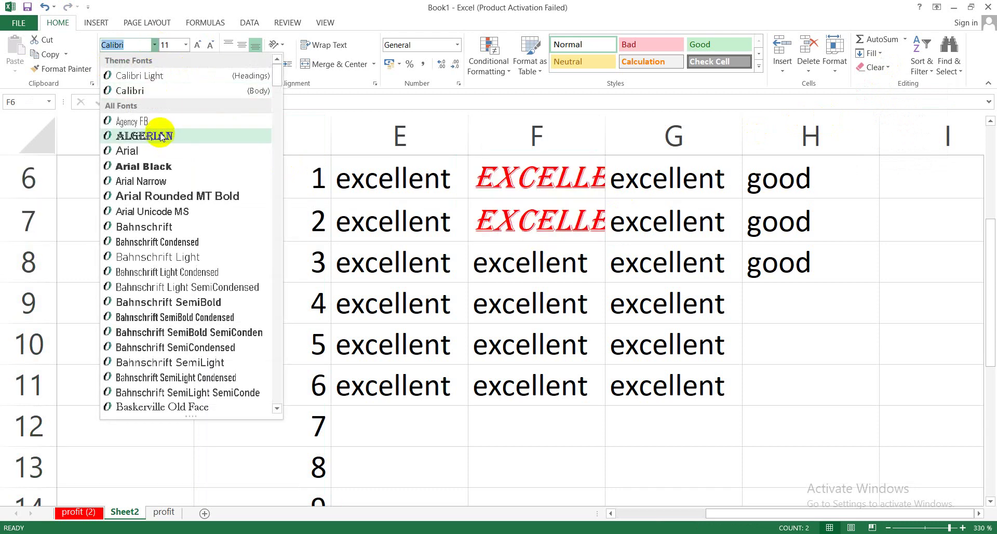
pyautogui.click(144, 135)
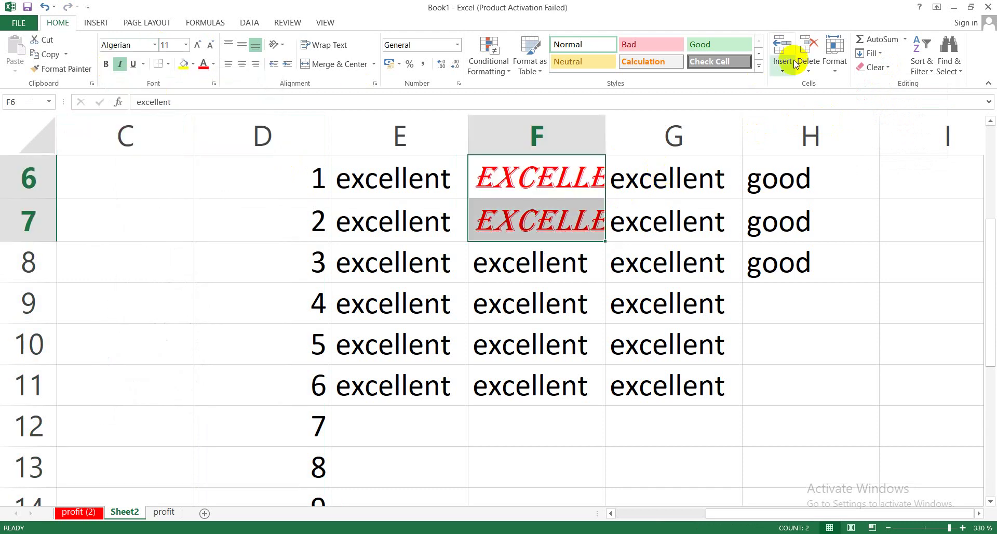
pyautogui.click(889, 67)
pyautogui.click(899, 98)
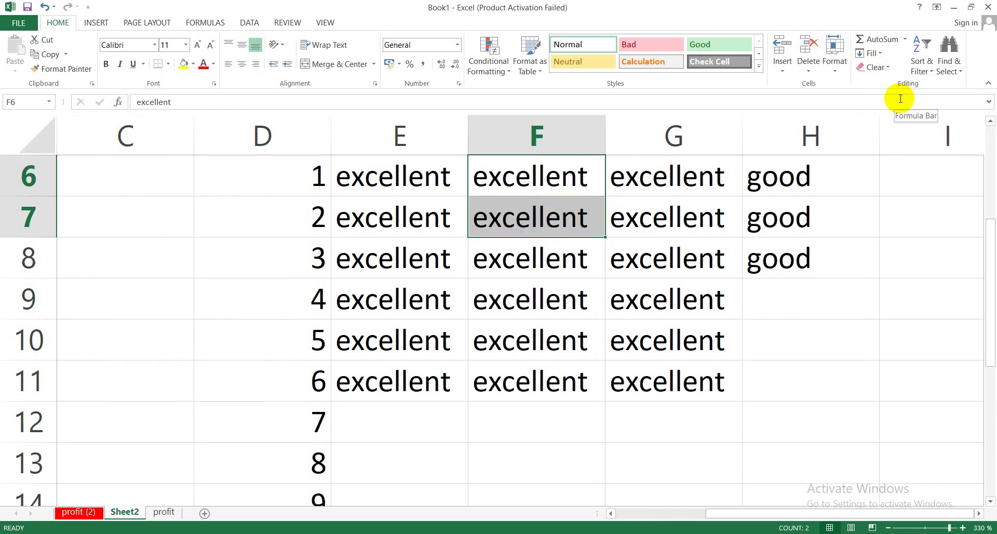
# Undo the clearing of formats on F6:F7 and add a yellow fill to both cells
pyautogui.hotkey('ctrl', 'z')
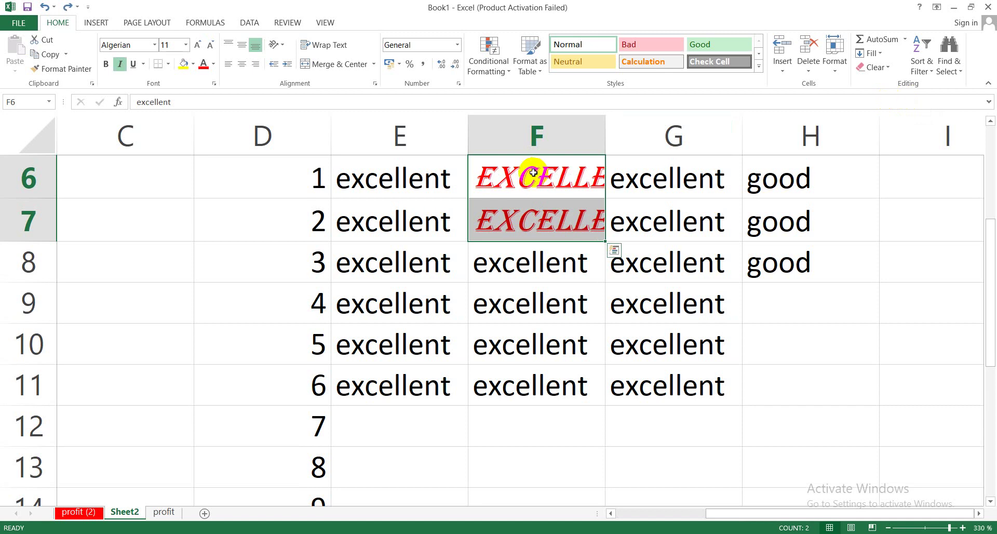
pyautogui.click(183, 63)
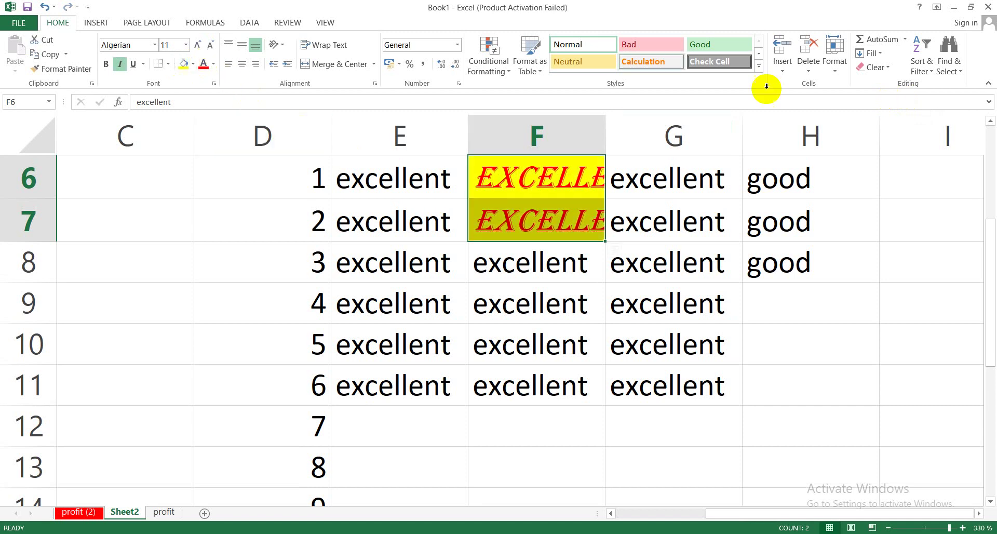
# Clear only the contents of cells F6:F7, leaving their formatting in place
pyautogui.click(882, 67)
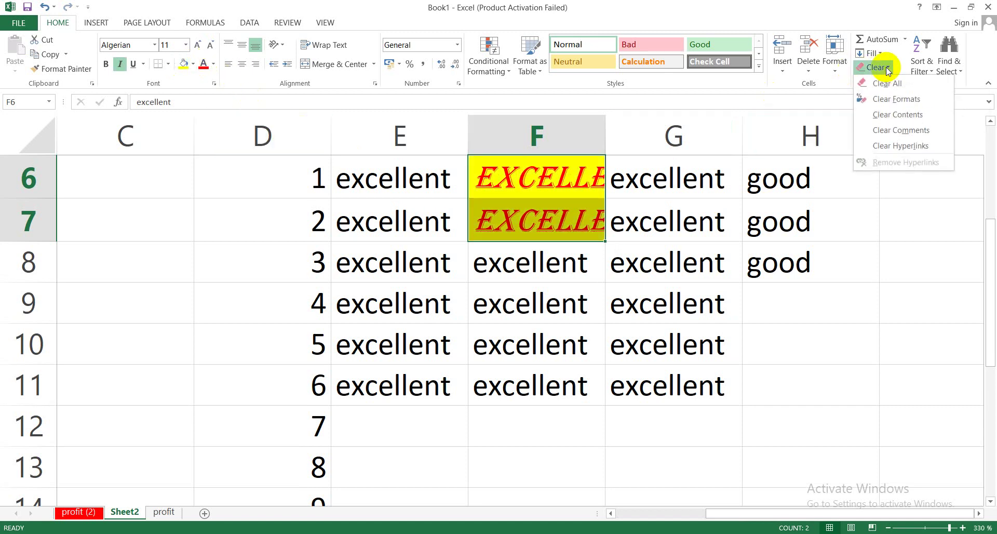
pyautogui.click(907, 119)
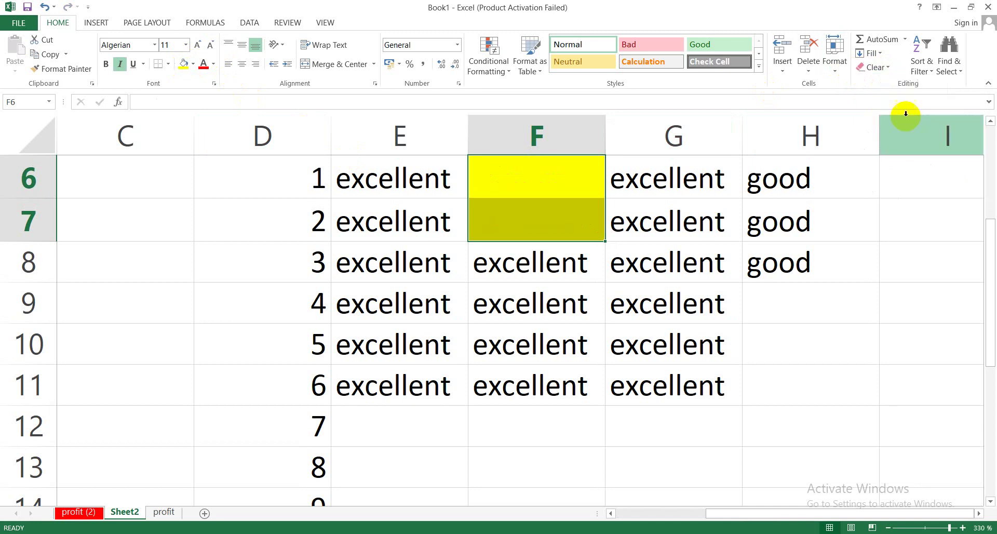
pyautogui.click(876, 67)
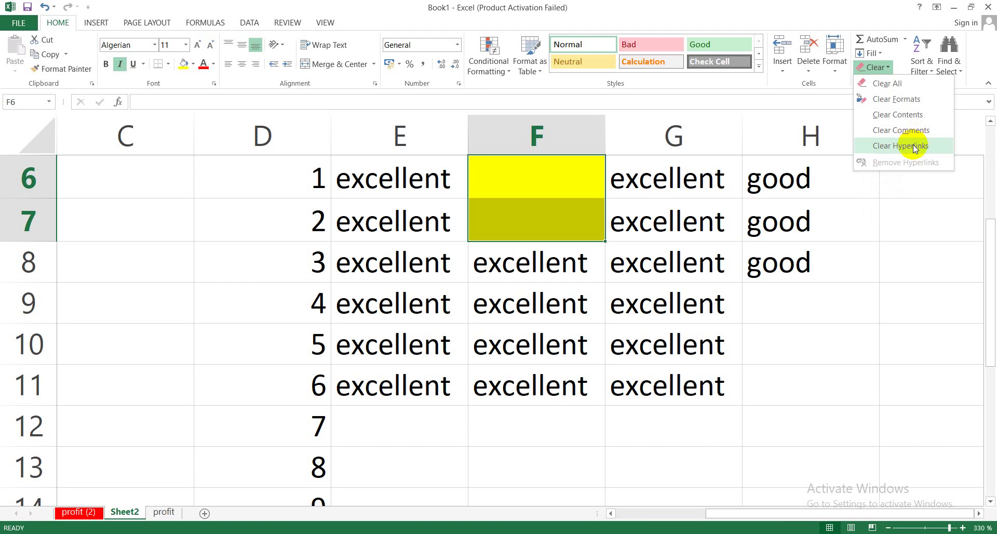
pyautogui.click(875, 224)
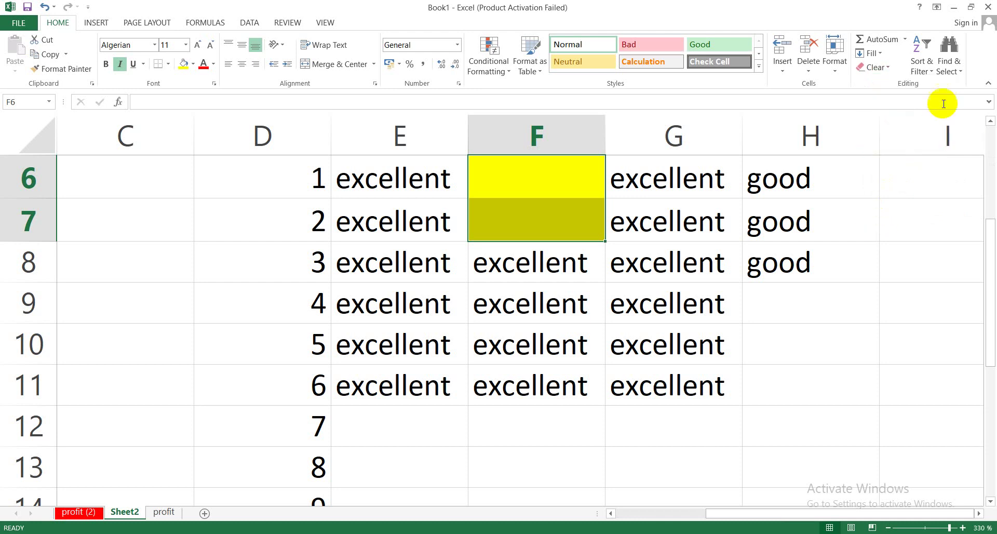
pyautogui.click(930, 78)
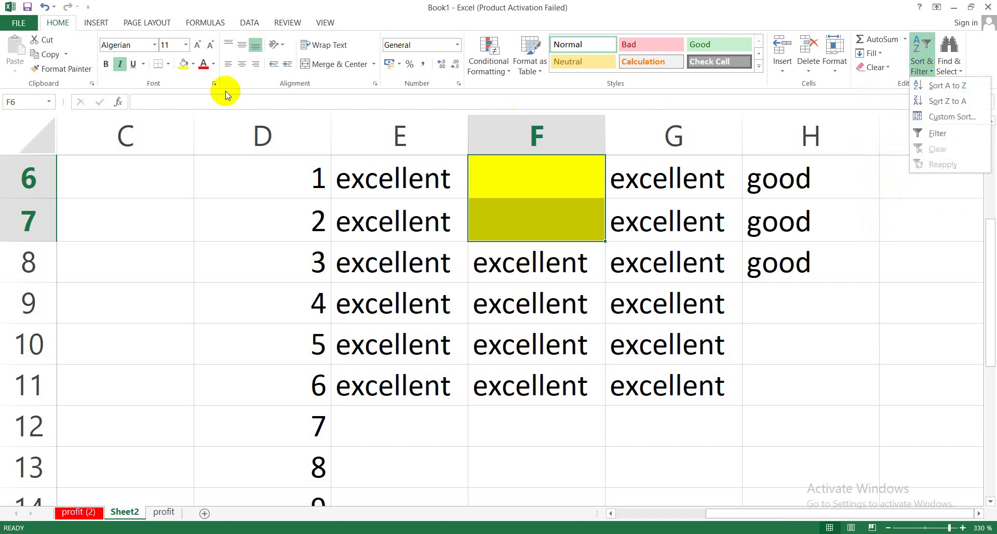
pyautogui.click(254, 23)
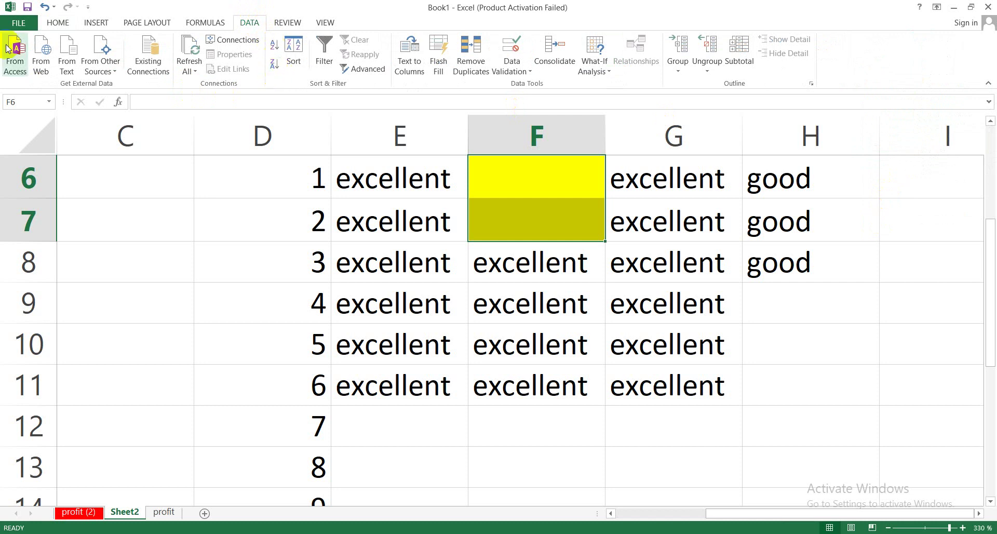
pyautogui.click(57, 22)
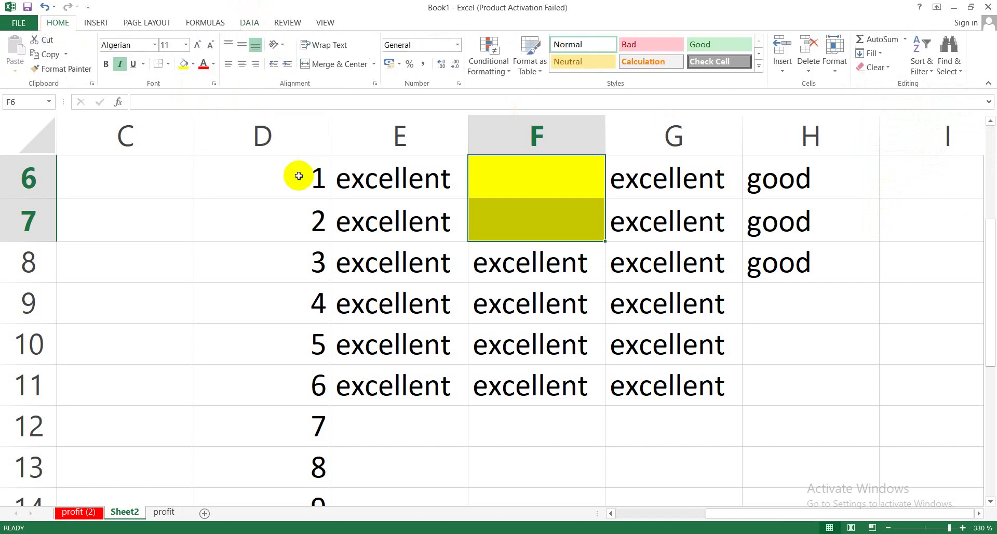
pyautogui.moveTo(298, 176); pyautogui.dragTo(317, 507)
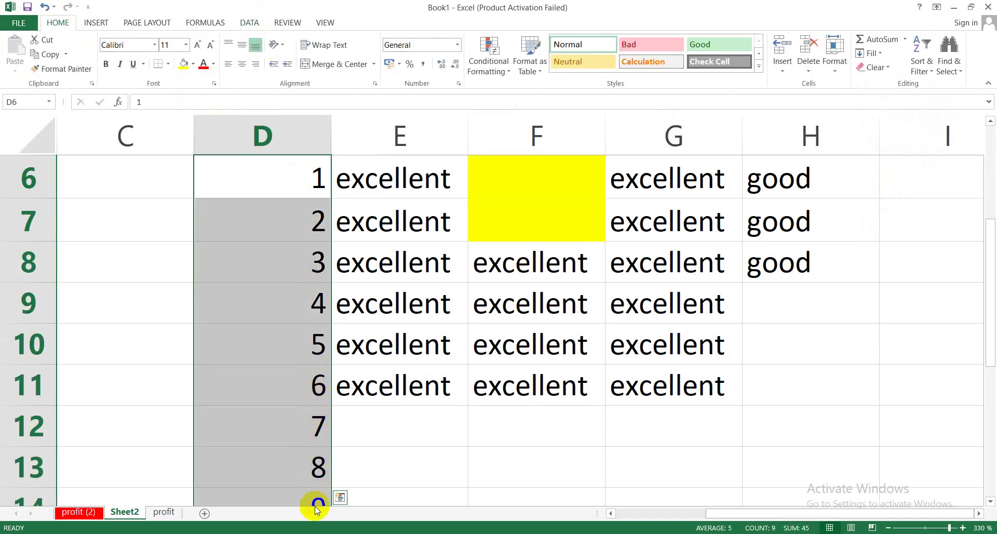
pyautogui.click(273, 267)
# Replace the sequence numbers with 54 in cell D6, 87 in D8 and 43 in D10
pyautogui.click(293, 174)
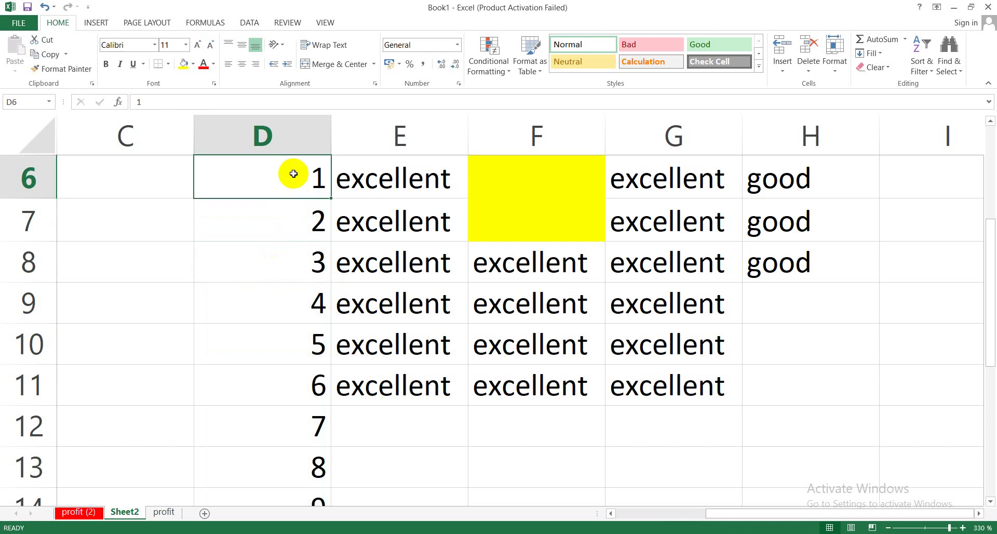
pyautogui.write('54')
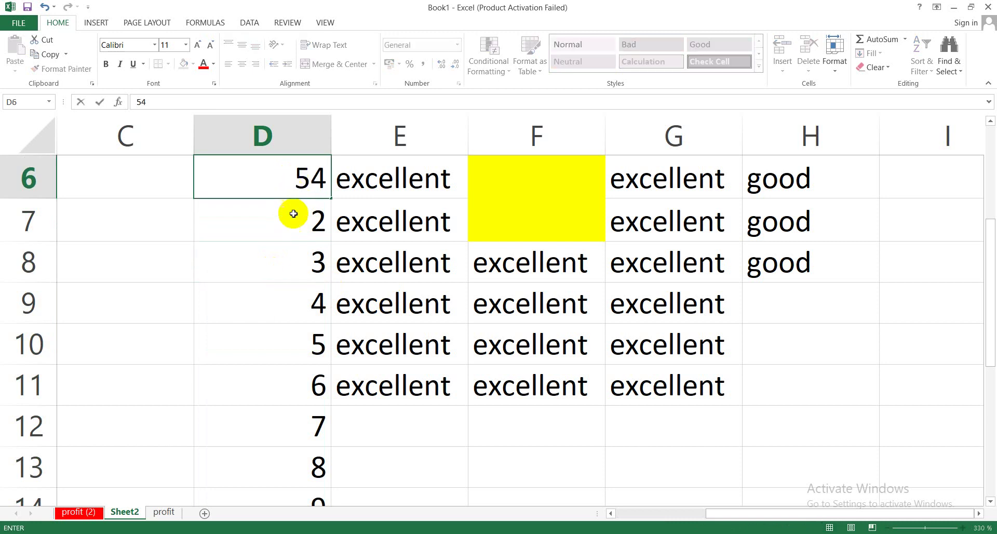
pyautogui.click(286, 264)
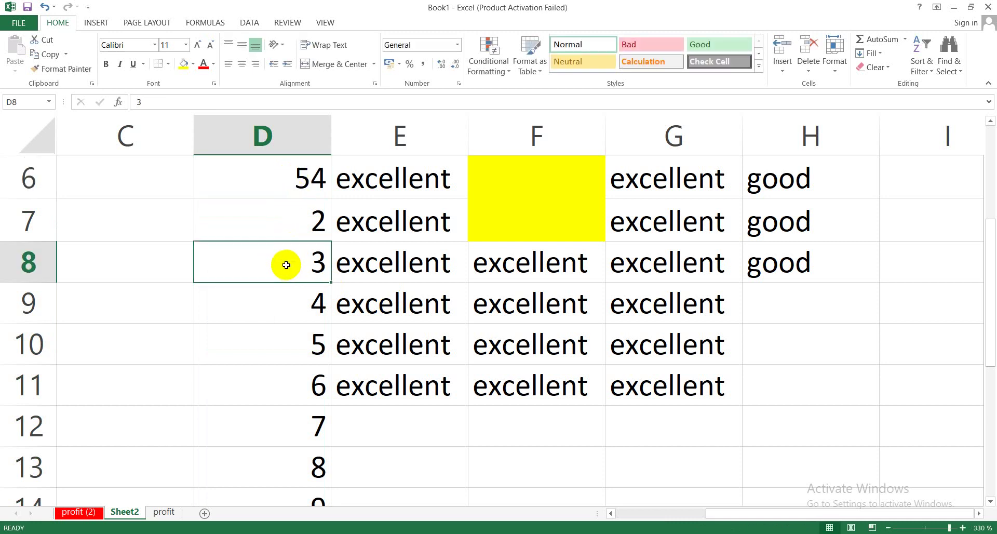
pyautogui.write('87')
pyautogui.click(297, 343)
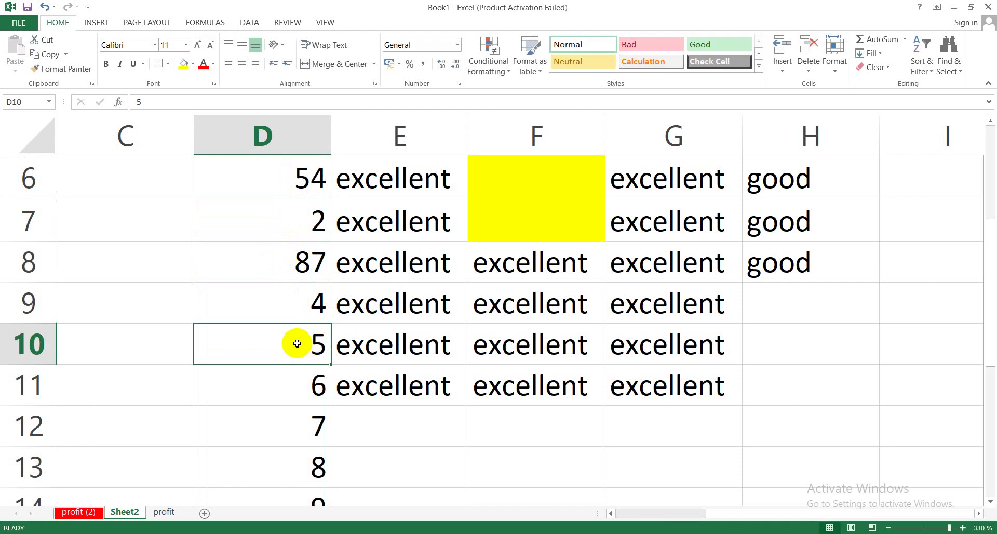
pyautogui.write('43')
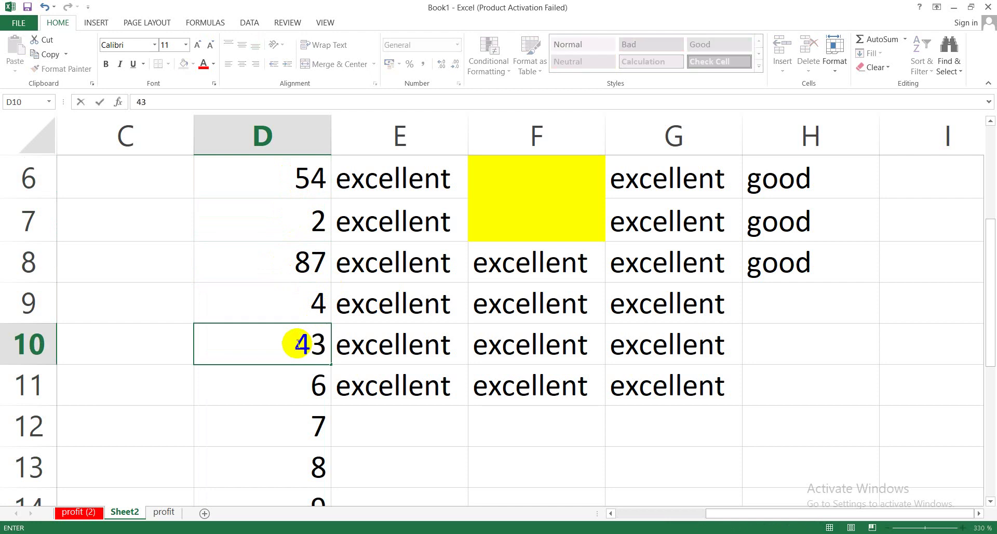
# Replace the number in cell D12 with 8, correcting the mistyped letter o in the entry
pyautogui.click(298, 415)
pyautogui.write('o8')
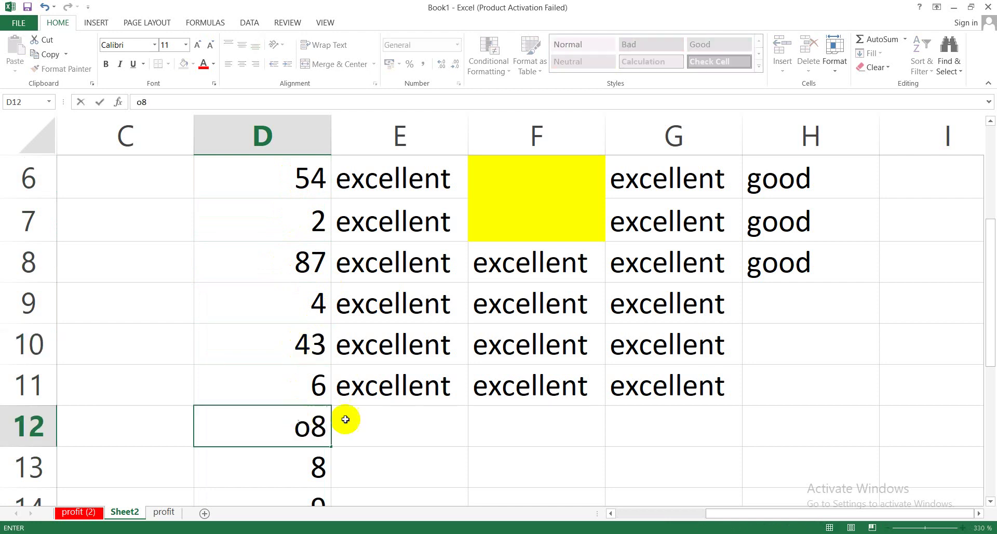
pyautogui.click(395, 441)
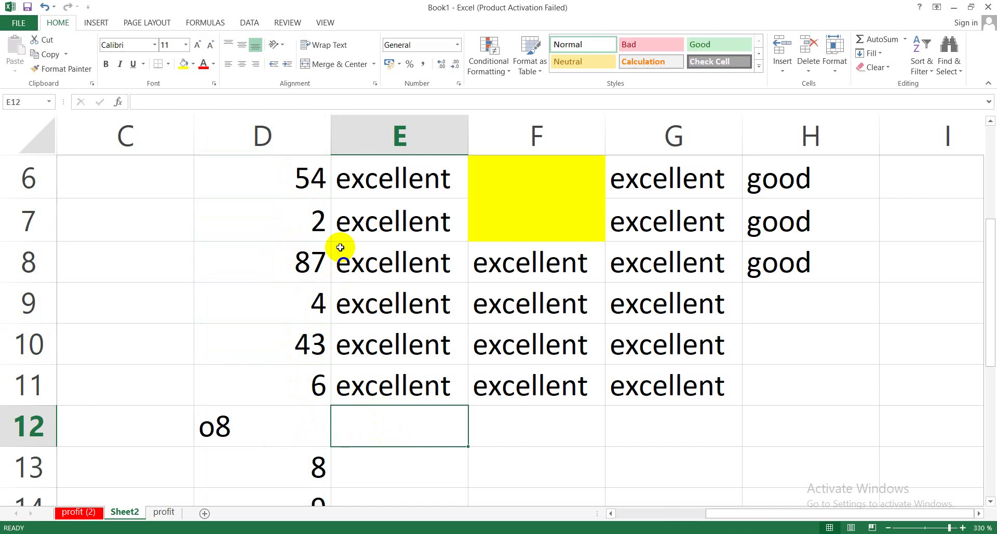
pyautogui.click(230, 425)
pyautogui.write('0')
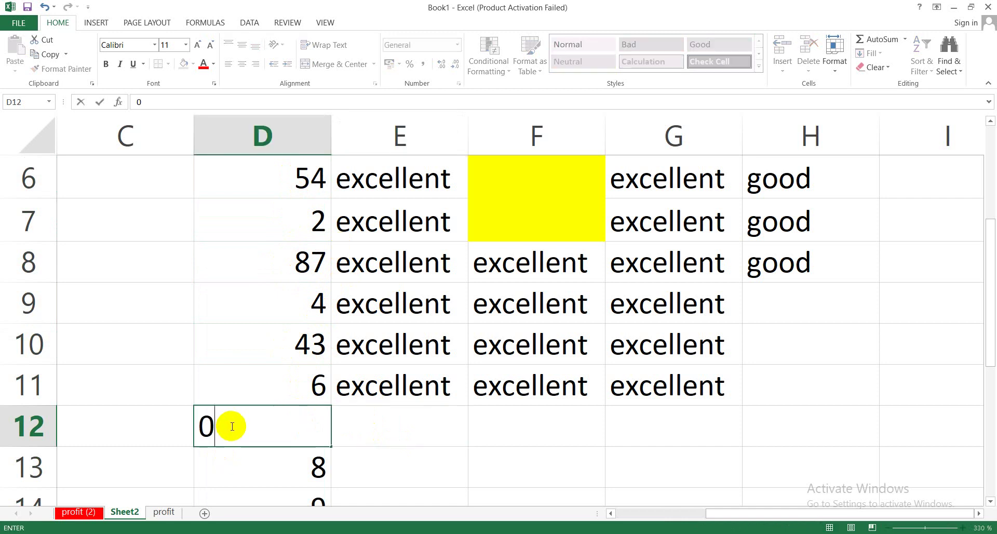
pyautogui.write('8')
pyautogui.click(311, 462)
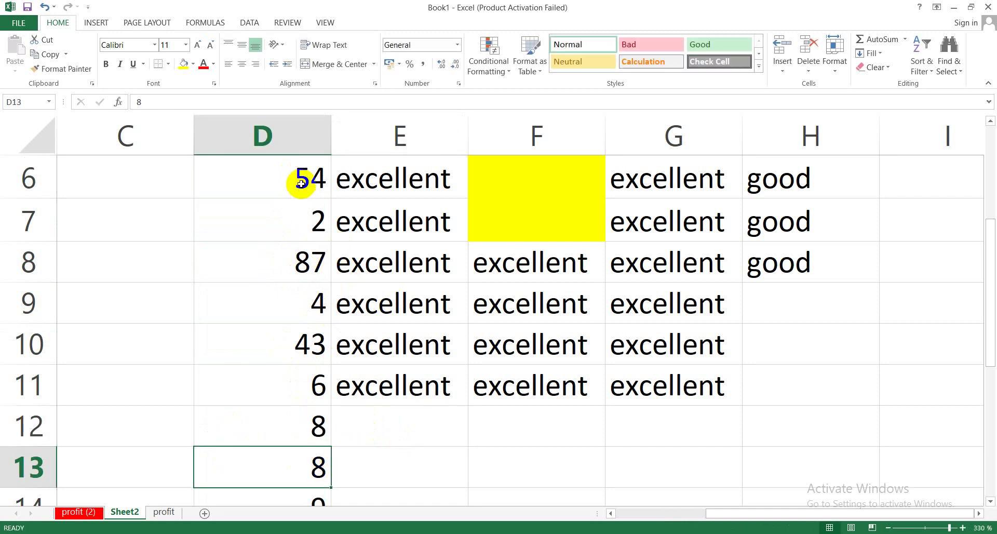
# Sort the numbers in D6:D17 from smallest to largest, expanding the selection to include the adjacent data
pyautogui.moveTo(300, 248); pyautogui.dragTo(296, 285)
pyautogui.moveTo(300, 176); pyautogui.dragTo(291, 456)
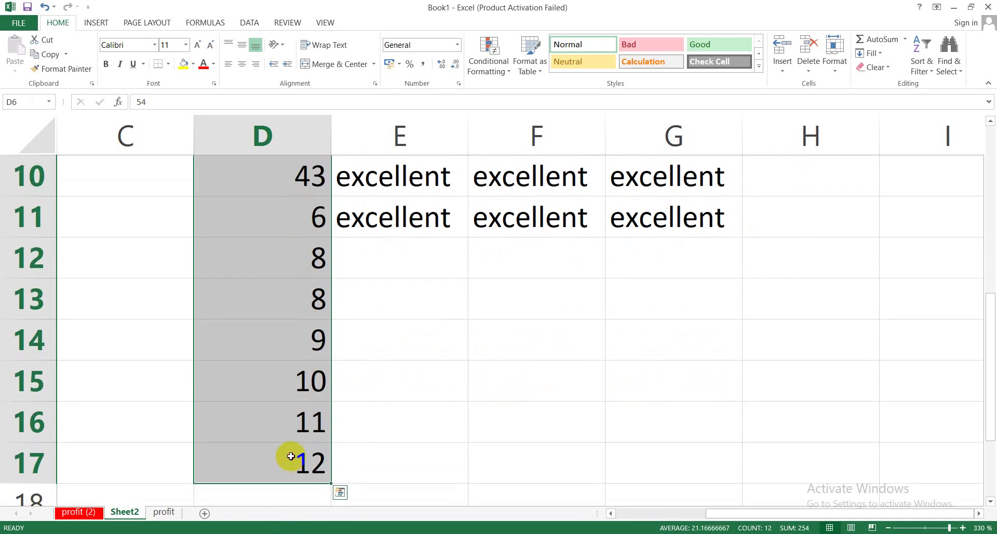
pyautogui.click(931, 72)
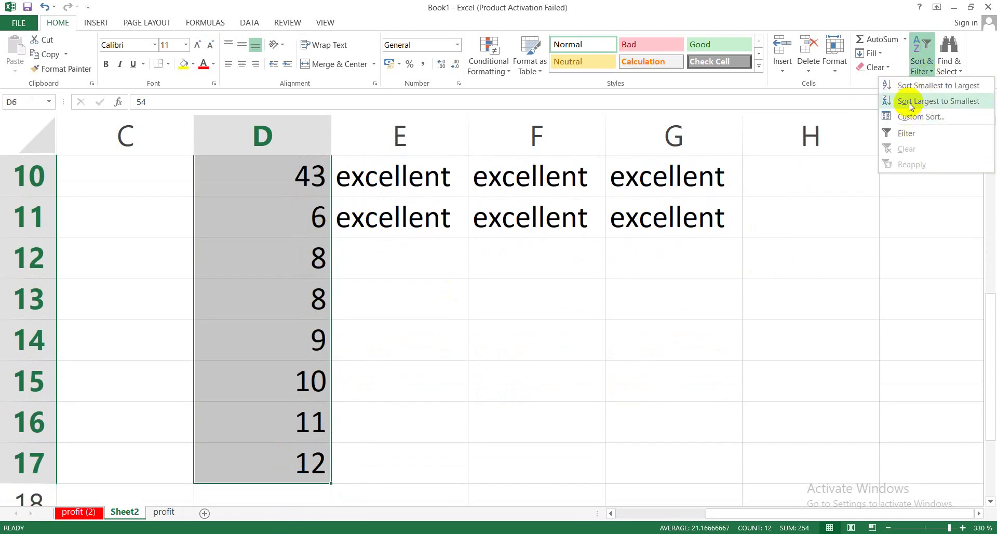
pyautogui.click(912, 84)
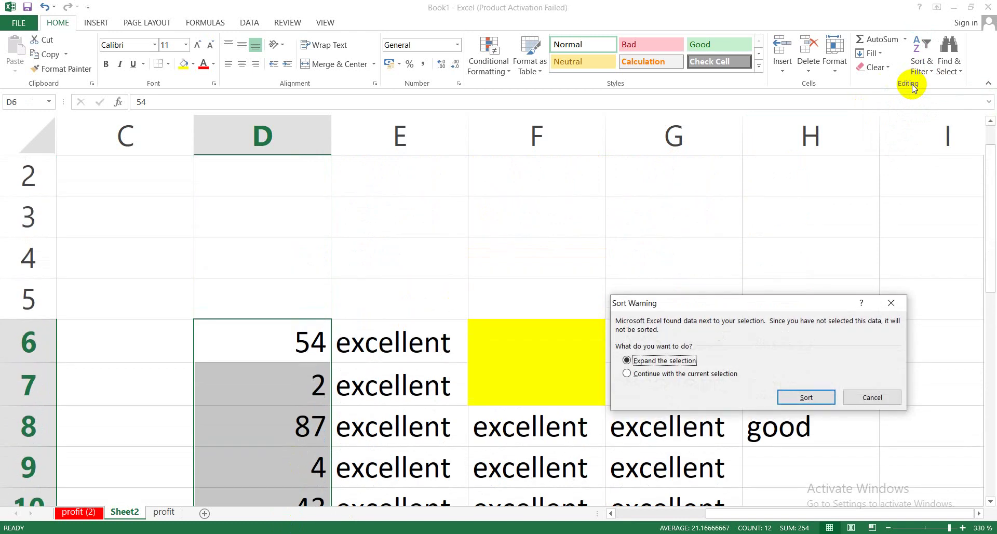
pyautogui.click(808, 397)
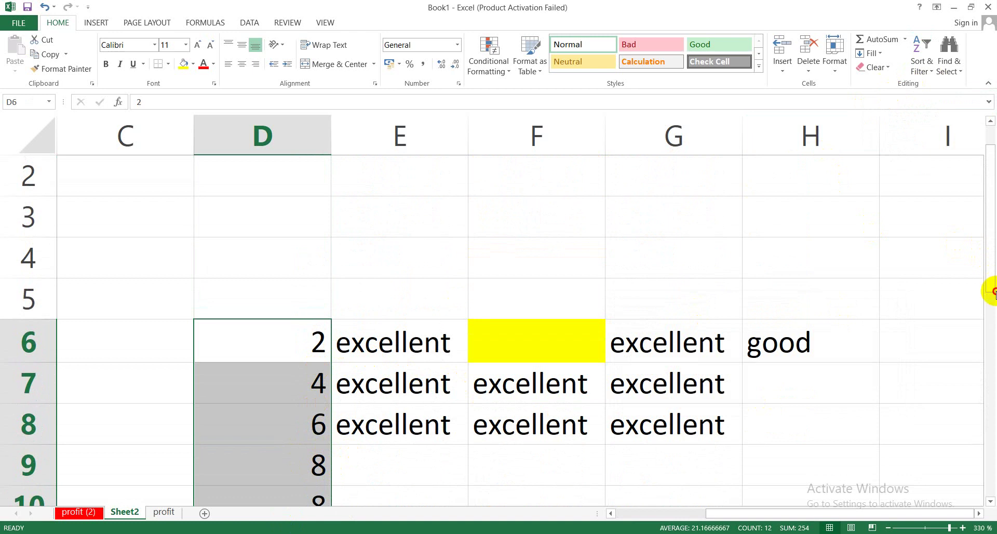
# Sort D6:D17 from largest to smallest, again expanding the selection to the neighbouring columns
pyautogui.moveTo(990, 269); pyautogui.dragTo(991, 335)
pyautogui.click(921, 65)
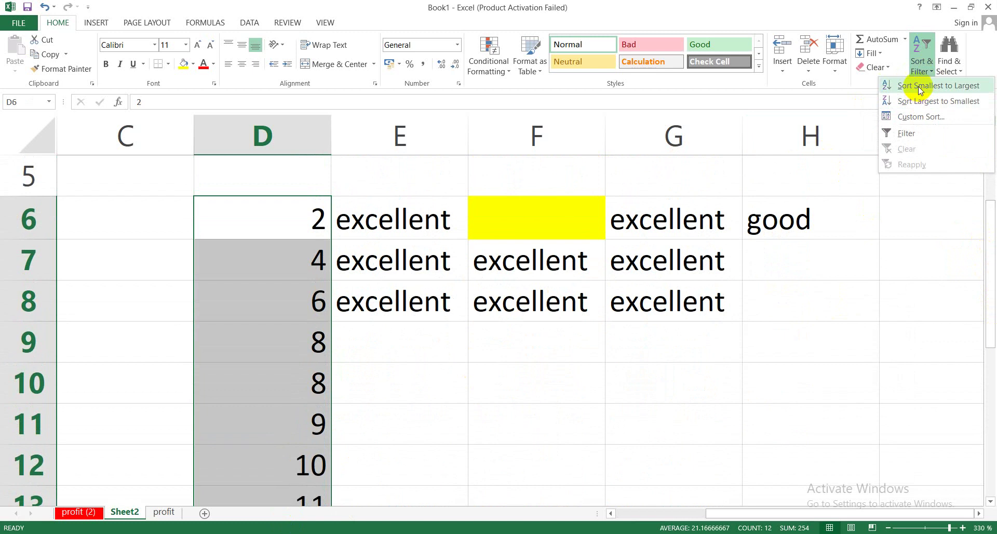
pyautogui.click(918, 101)
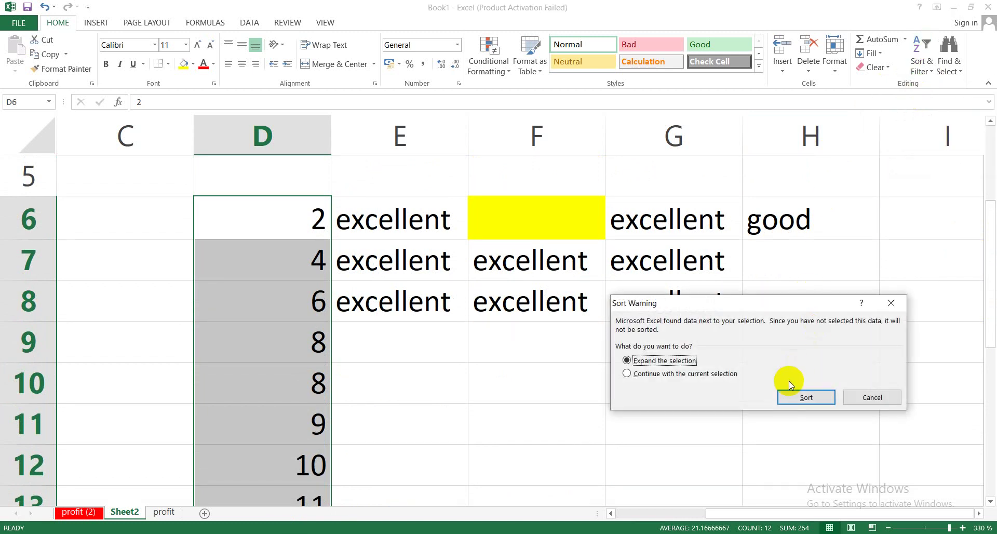
pyautogui.click(794, 397)
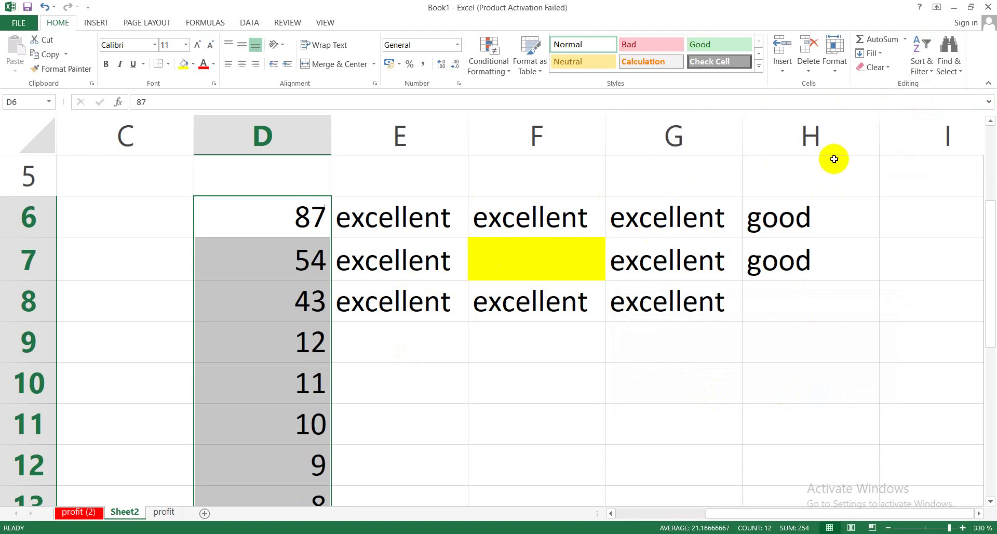
pyautogui.click(930, 72)
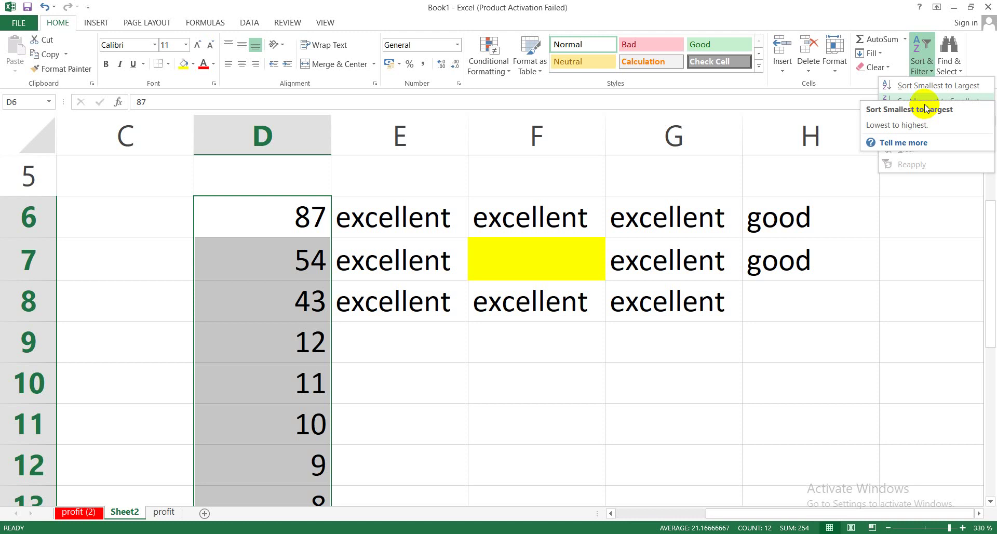
pyautogui.click(863, 255)
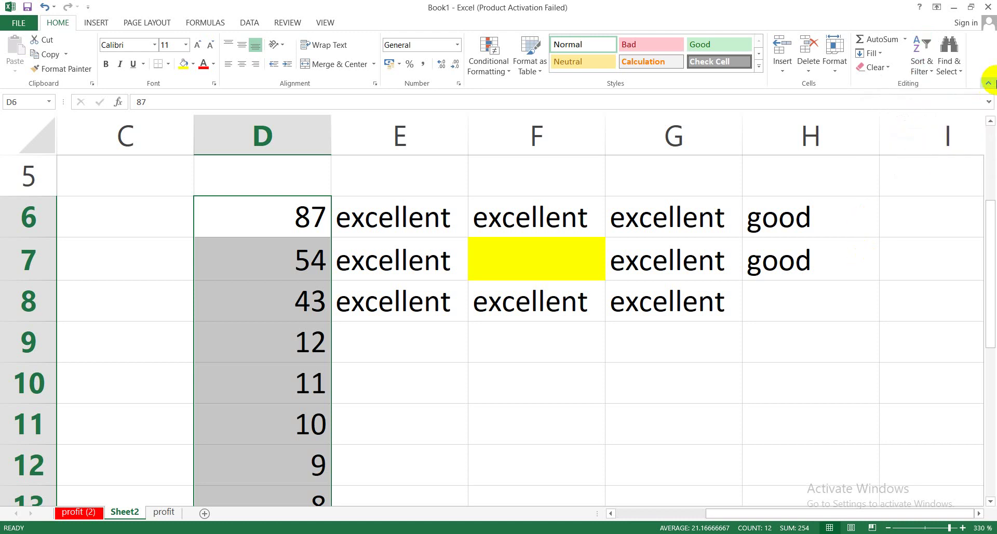
# Find the value 54 within the selected numbers in column D, and close the search dialog
pyautogui.click(962, 69)
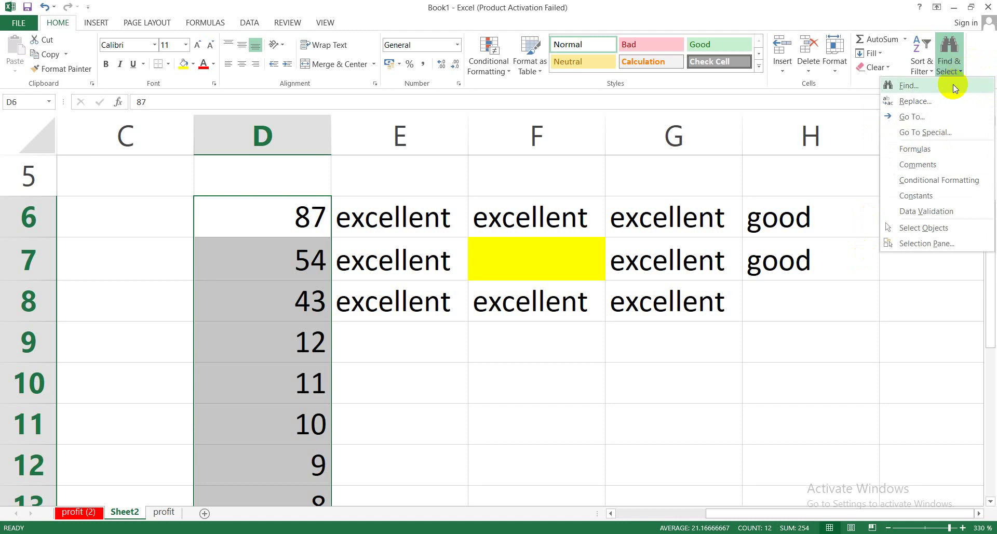
pyautogui.click(907, 86)
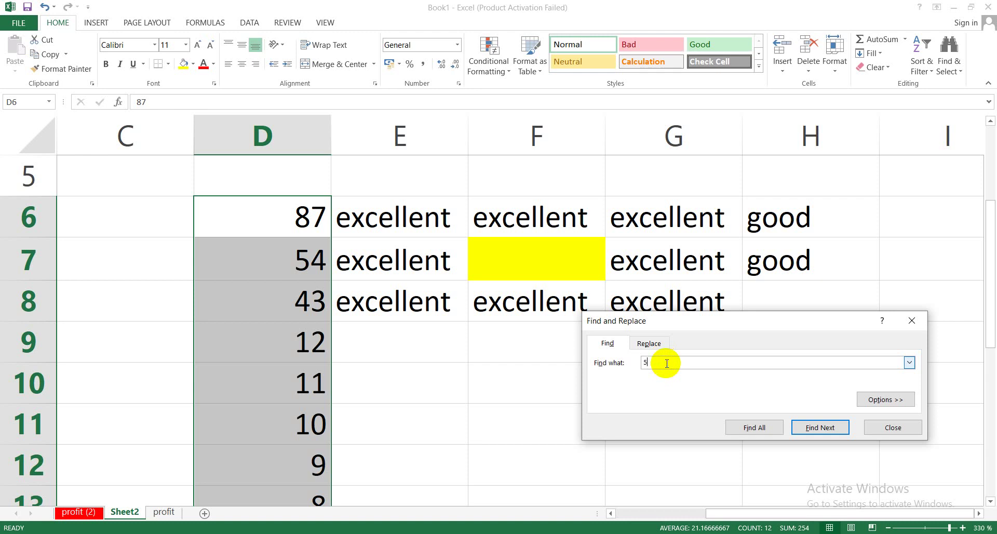
pyautogui.click(819, 427)
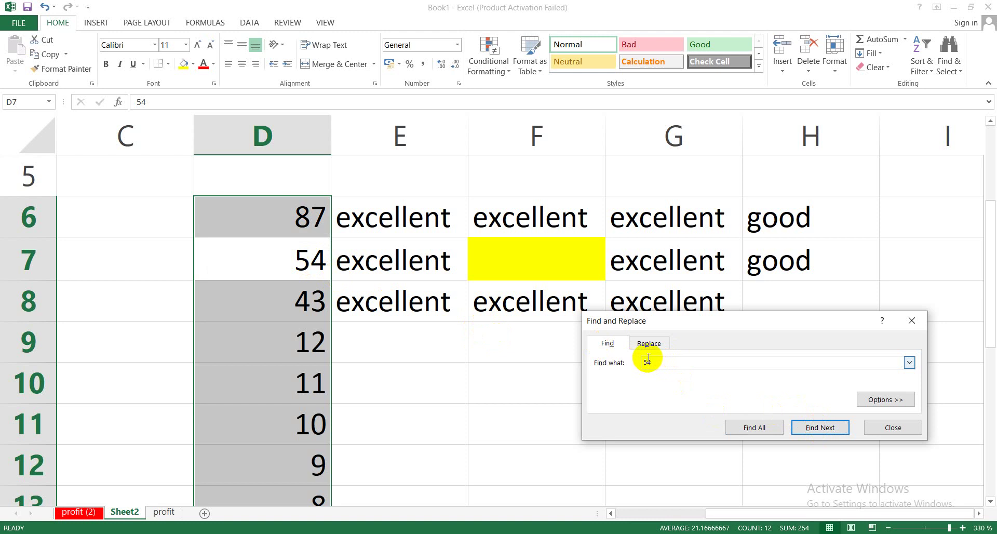
pyautogui.click(893, 428)
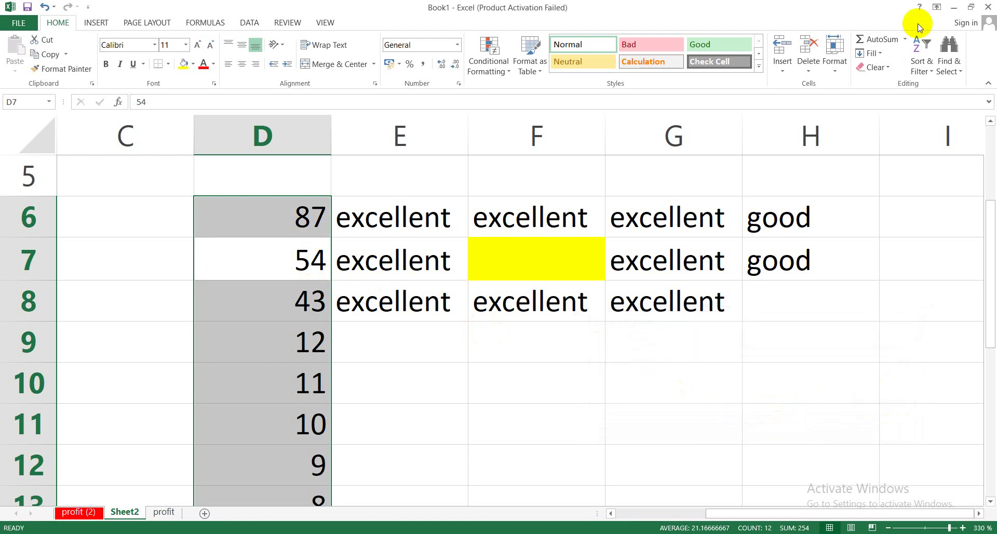